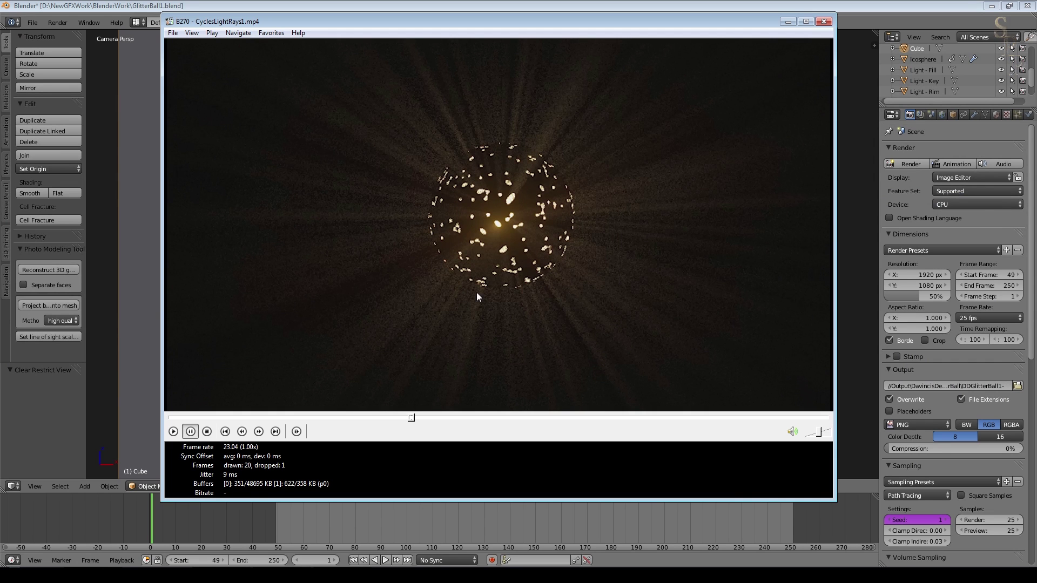
Play back the rendered CyclesLightRays light-rays clip in the video player
left_click(173, 431)
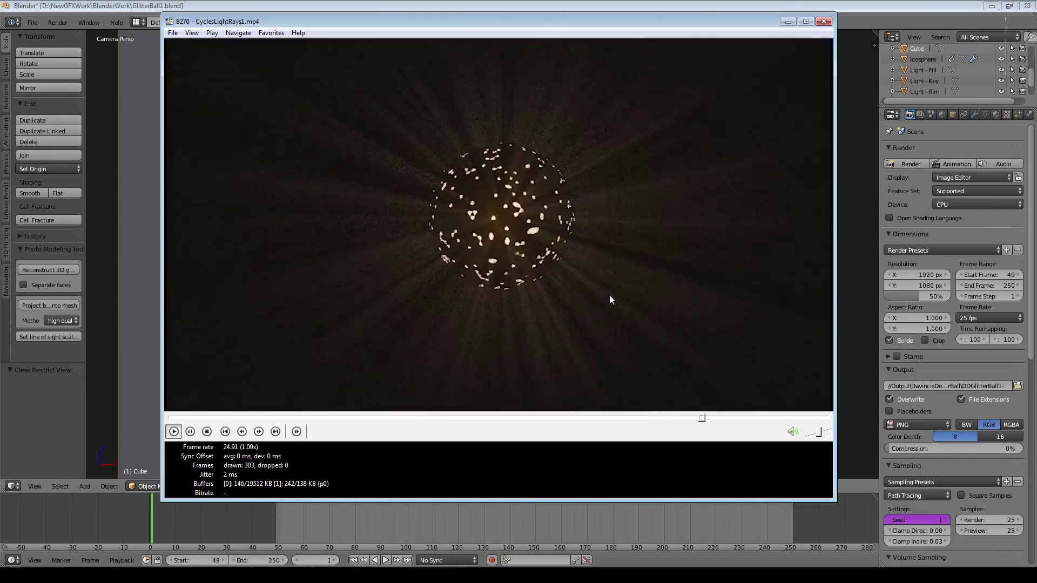
Close the player, leave camera view, and select the icosphere inside the cube in wireframe
key("alt+F4")
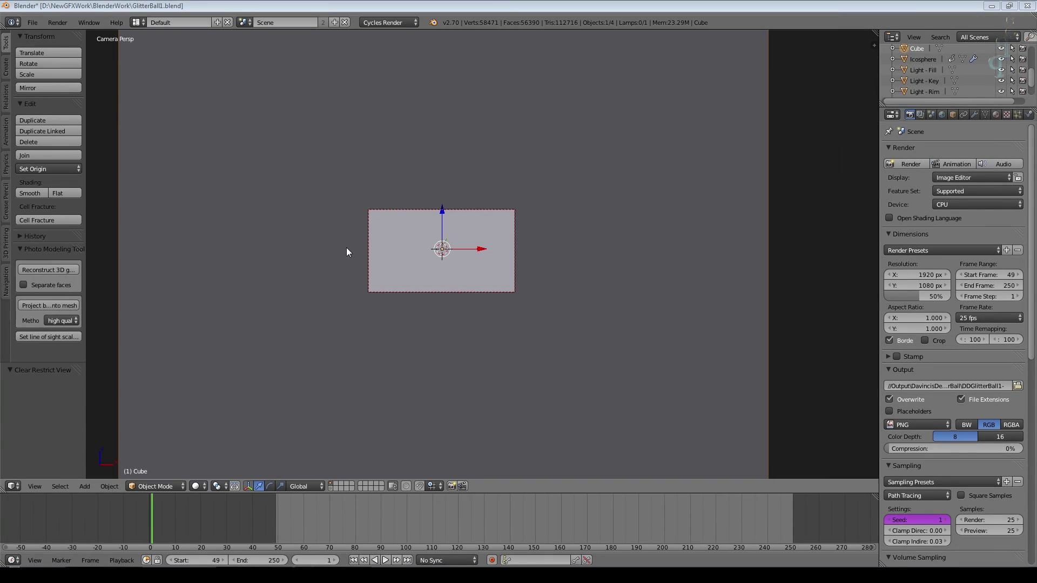
middle_click_drag(346, 248, 383, 239)
scroll(408, 241, "down", 3)
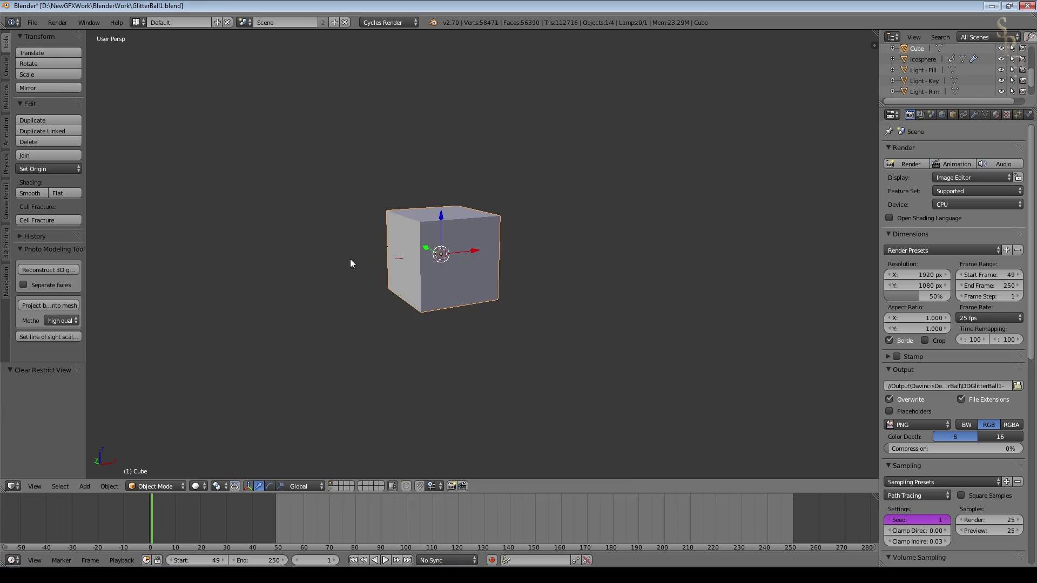
key("z")
scroll(562, 188, "up", 3)
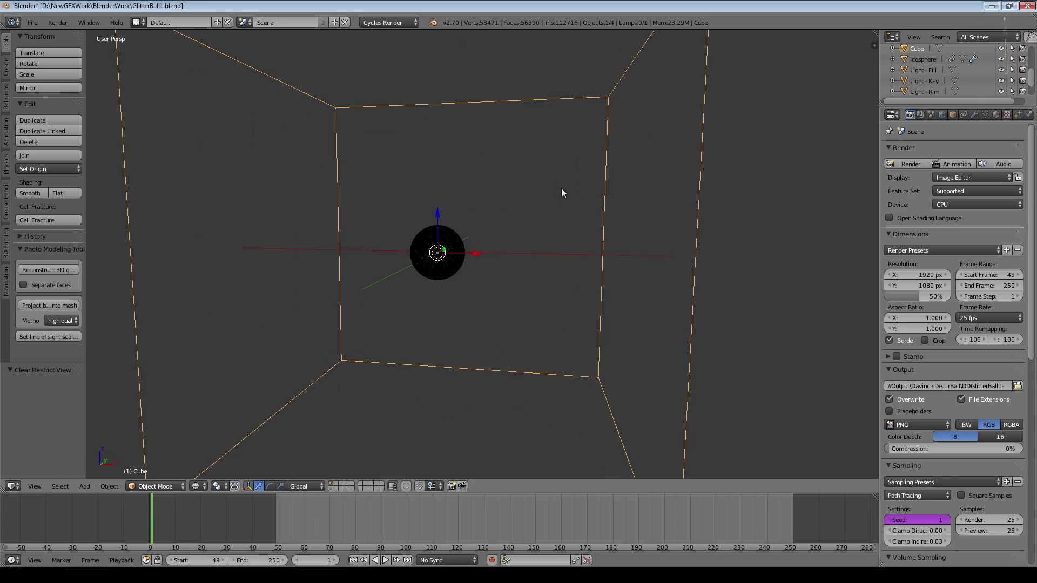
scroll(503, 193, "up", 2)
scroll(504, 193, "up", 3)
right_click(491, 308)
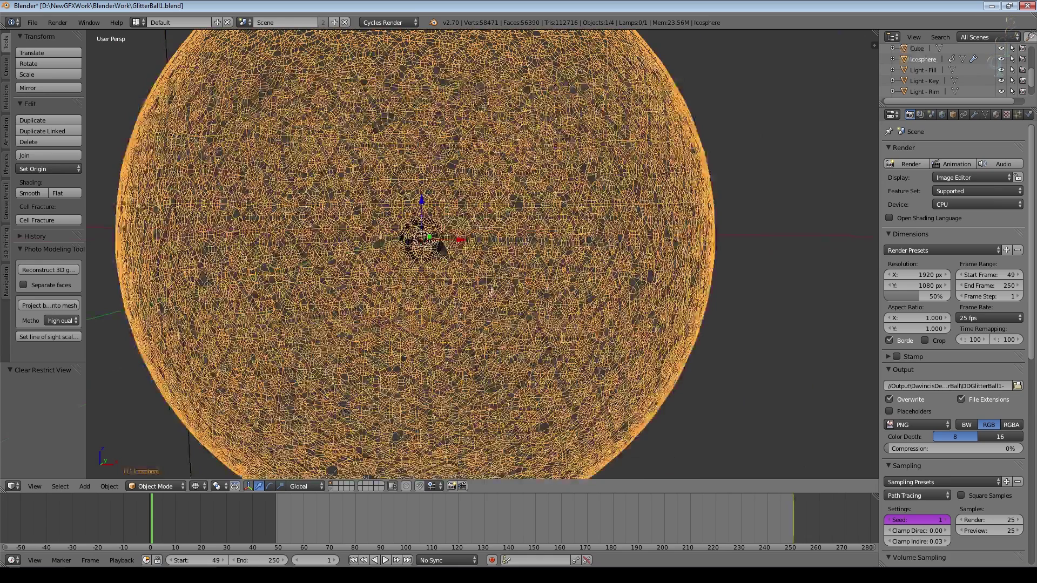
scroll(673, 284, "up", 3)
scroll(672, 283, "down", 2)
scroll(672, 284, "down", 4)
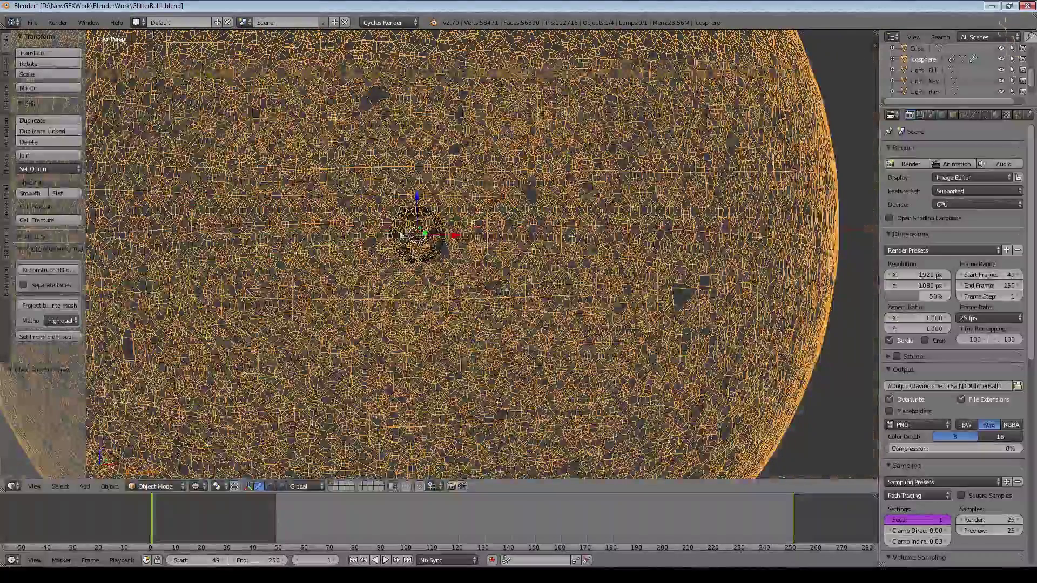
scroll(422, 275, "down", 5)
scroll(422, 274, "down", 2)
scroll(422, 273, "up", 2)
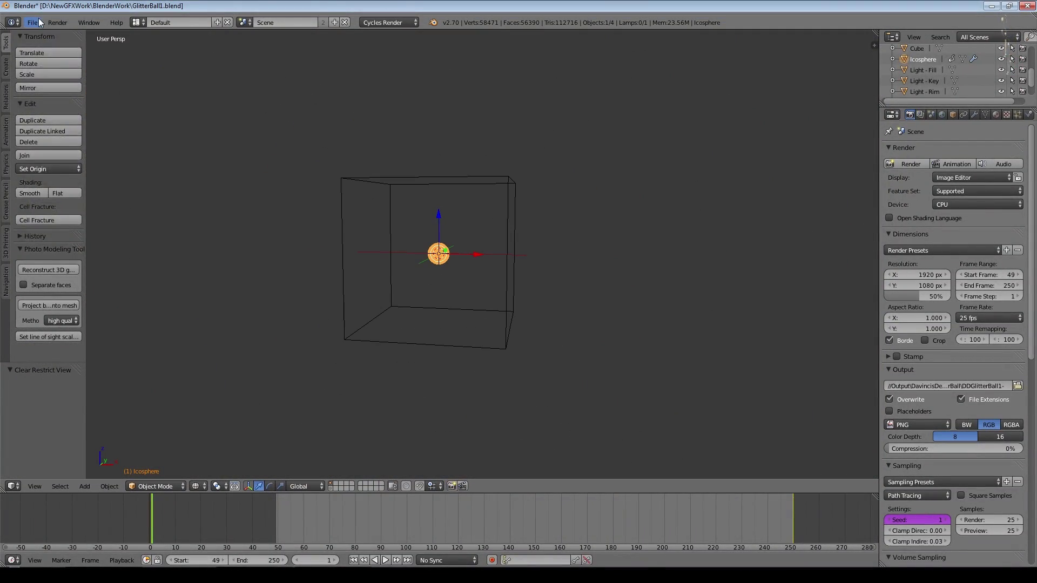
Reload the start-up file and add an icosphere at the origin with 4 subdivisions
left_click(38, 24)
left_click(51, 39)
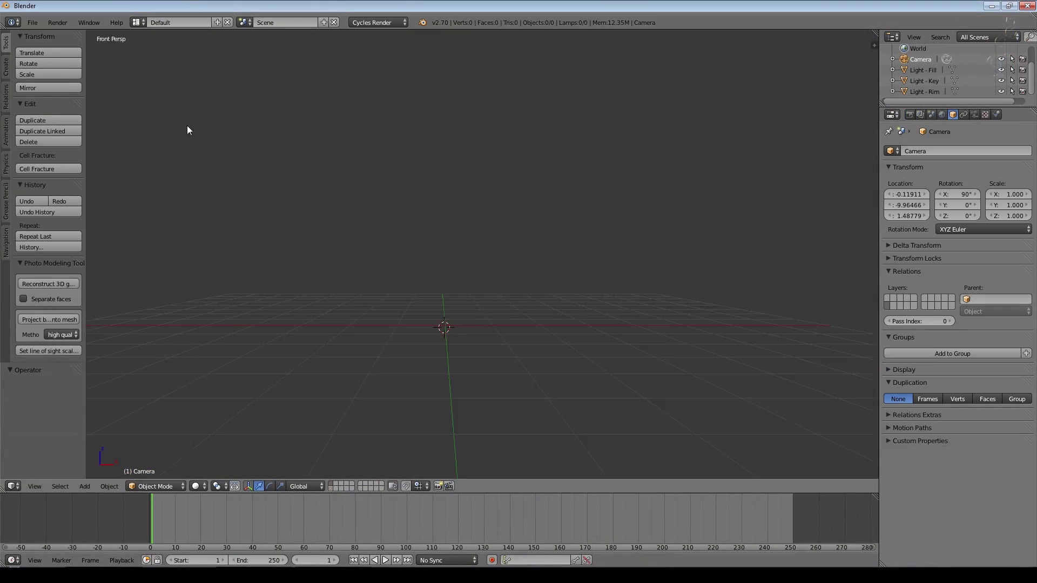
key("shift+a")
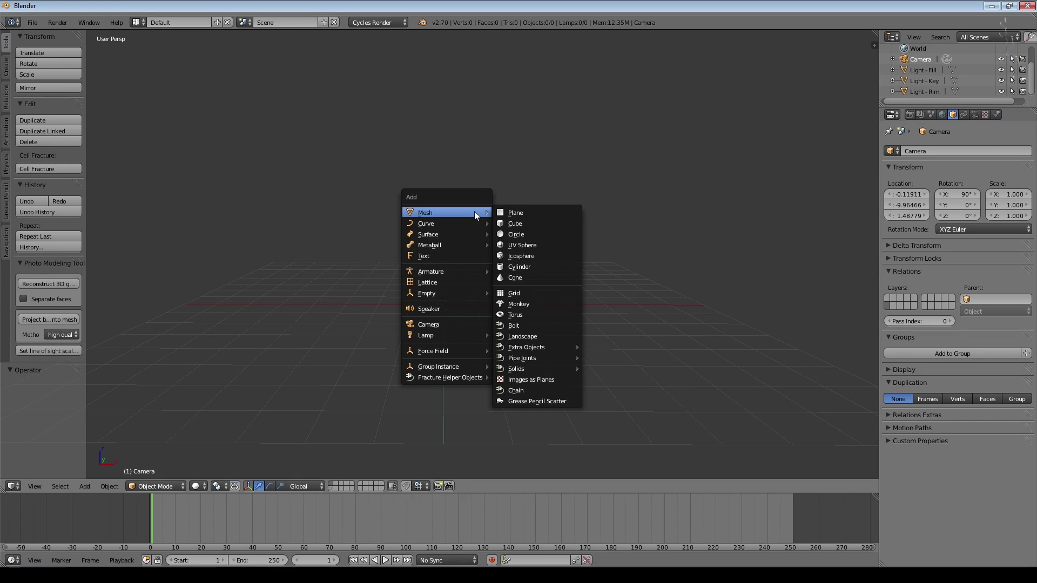
left_click(531, 254)
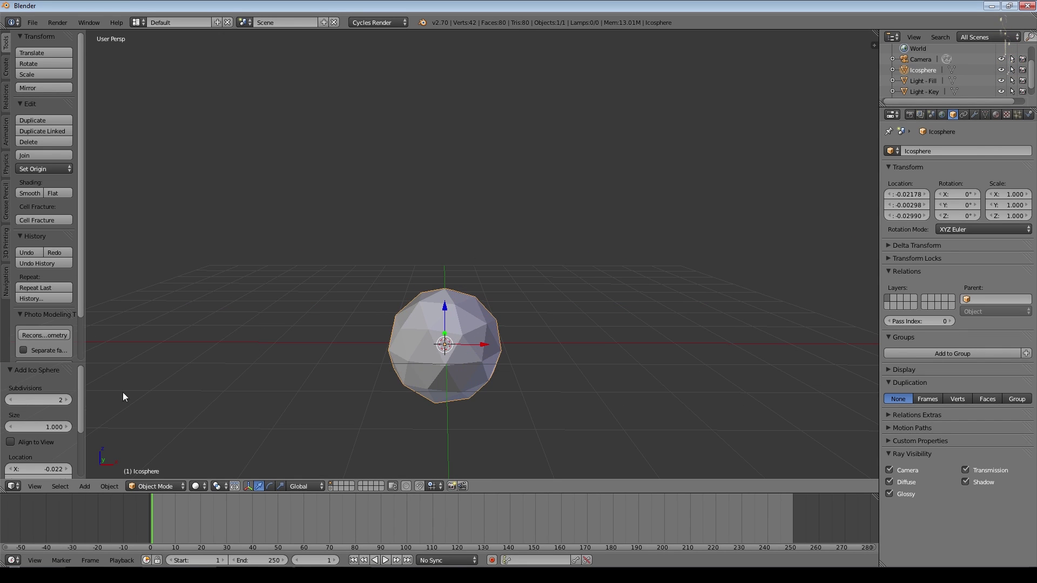
left_click(69, 400)
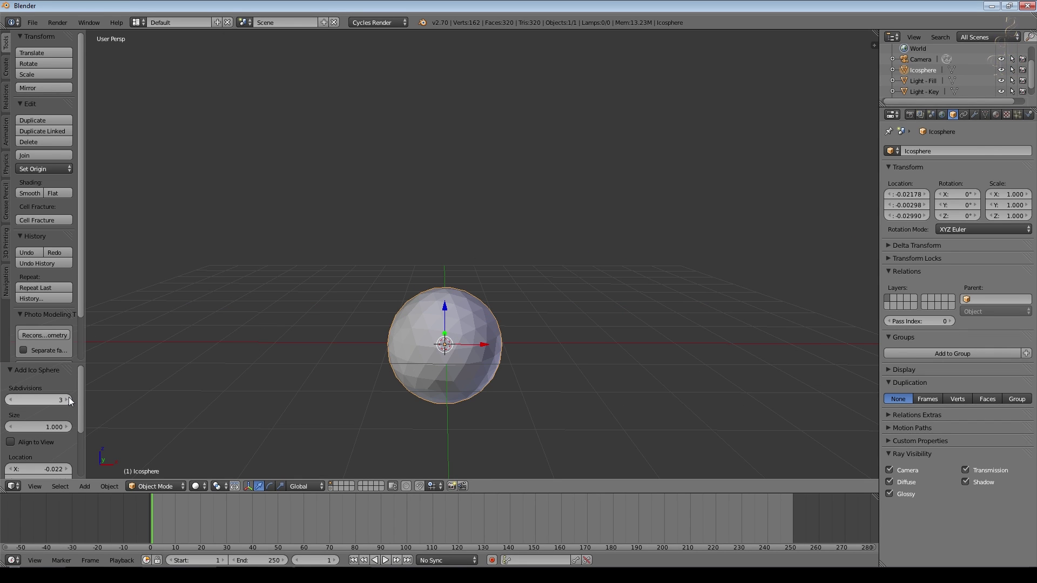
left_click(69, 400)
scroll(492, 293, "down", 2)
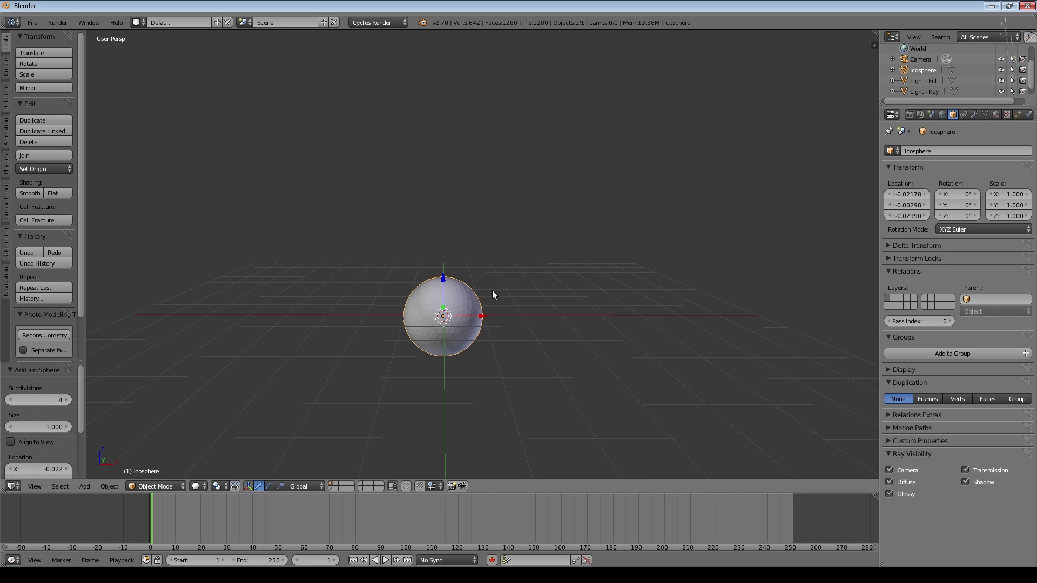
In Edit Mode, deselect all and randomly select about 12% of the icosphere
key("Tab")
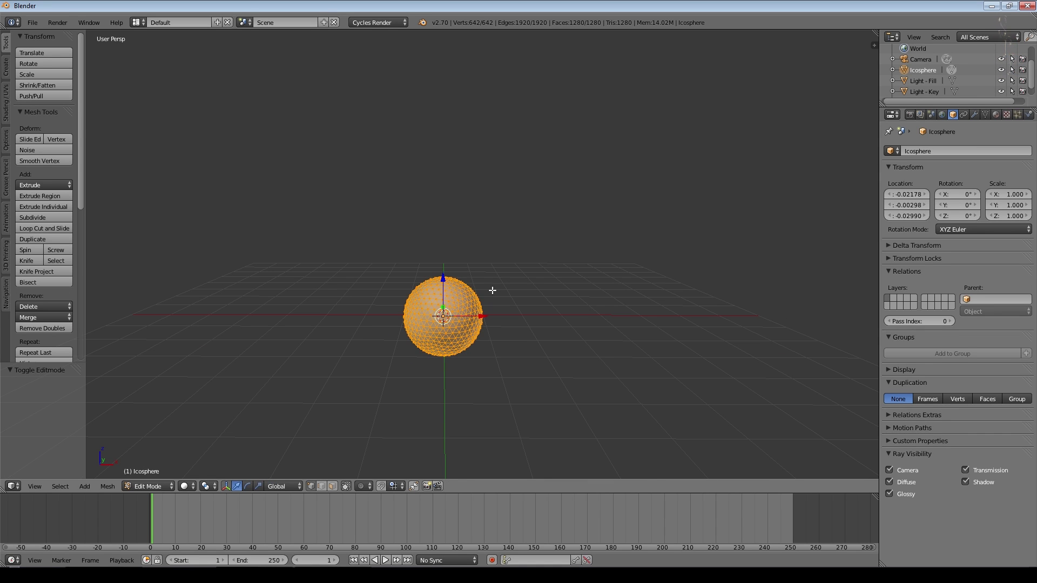
scroll(496, 296, "up", 2)
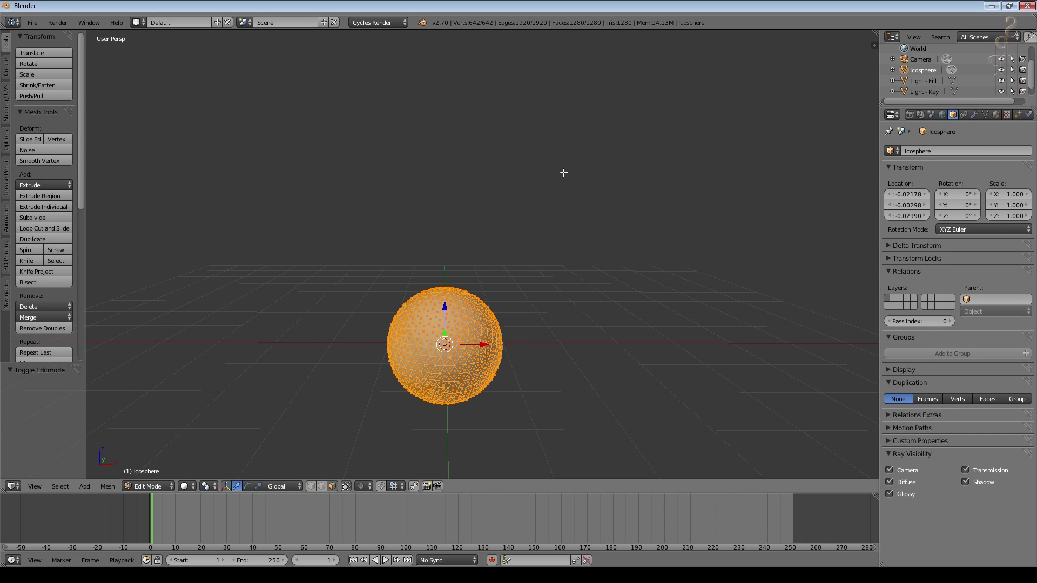
key("a")
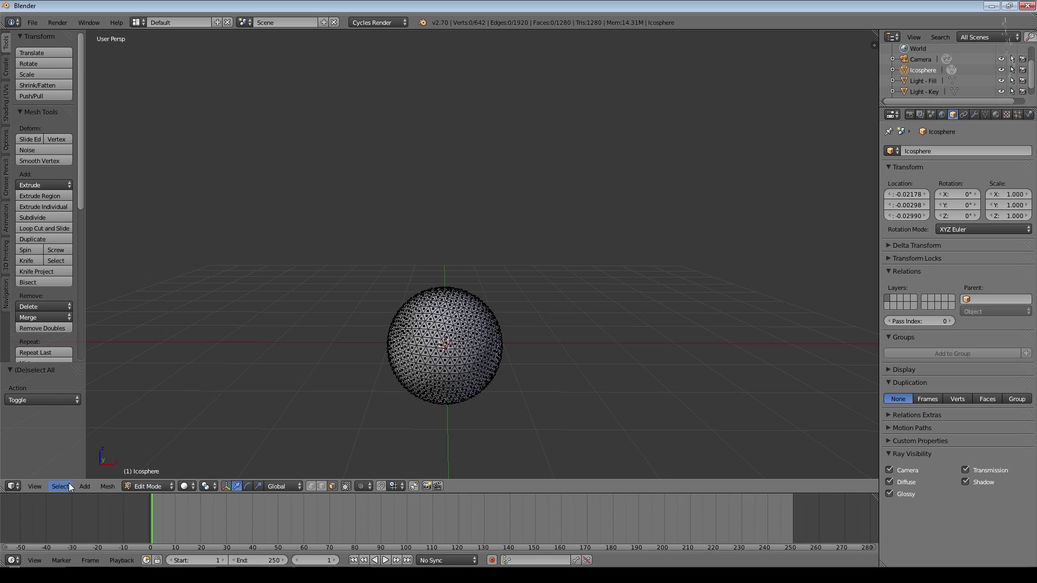
left_click(63, 486)
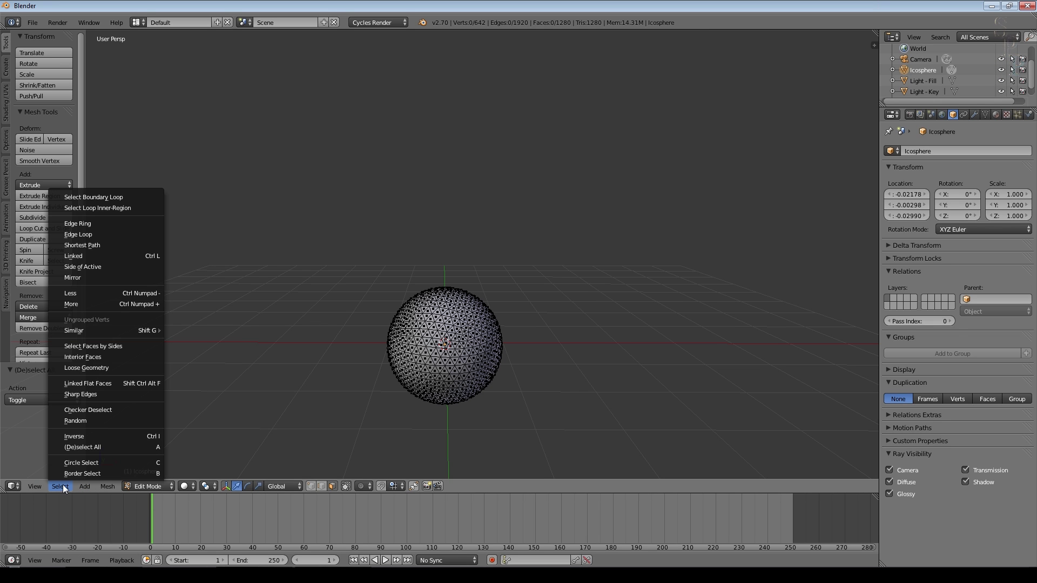
left_click(125, 422)
middle_click_drag(559, 403, 589, 389)
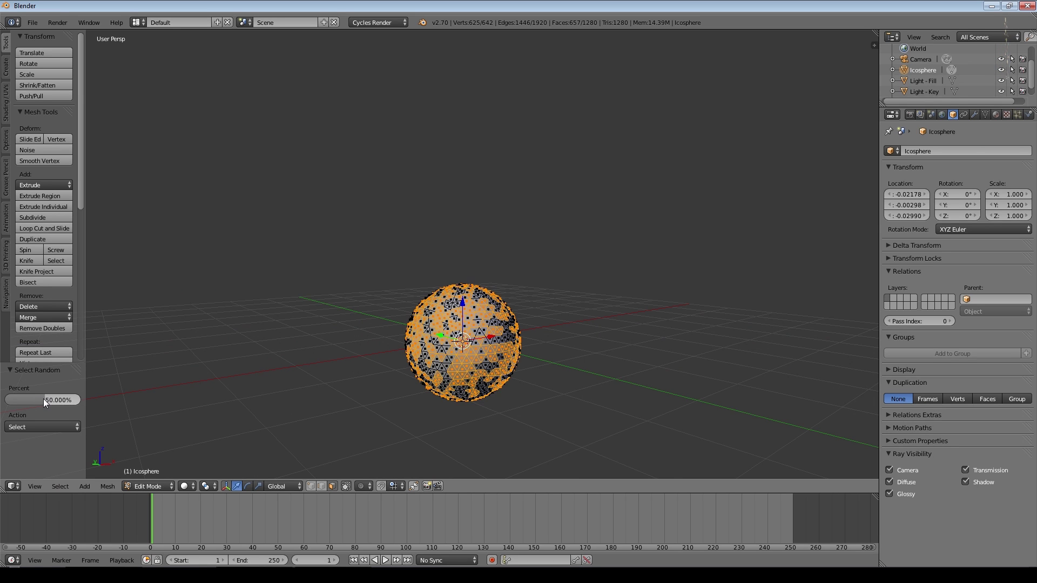
left_click_drag(43, 399, 19, 398)
Delete the randomly selected faces to punch holes in the sphere
mouse_move(630, 268)
middle_mouse_down()
mouse_move(549, 294)
mouse_move(595, 278)
middle_mouse_up()
key("x")
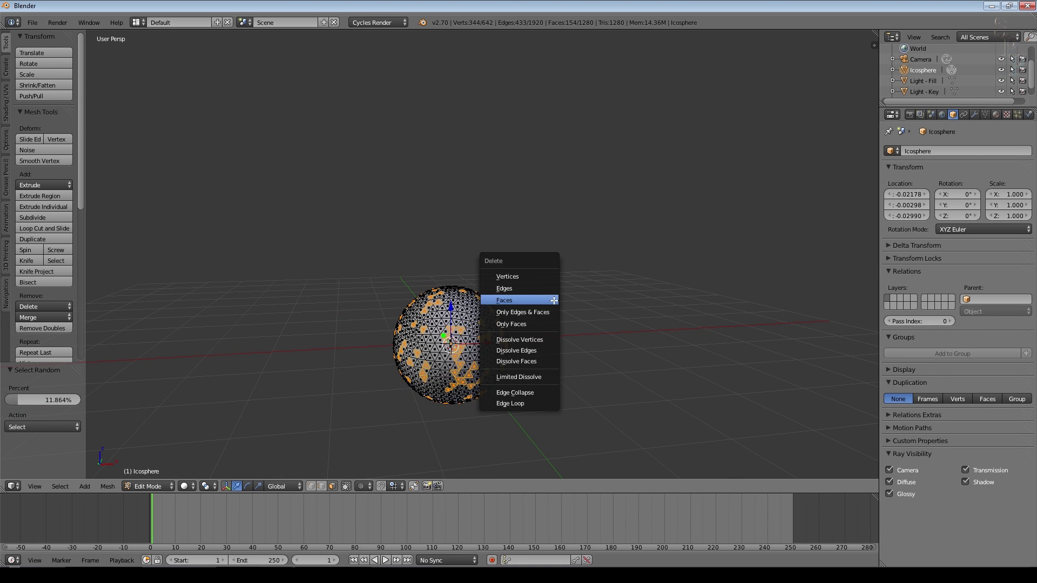
left_click(534, 297)
In Object Mode, add a level-2 Subdivision Surface with Ctrl+2 and inspect the rounded holes
key("Tab")
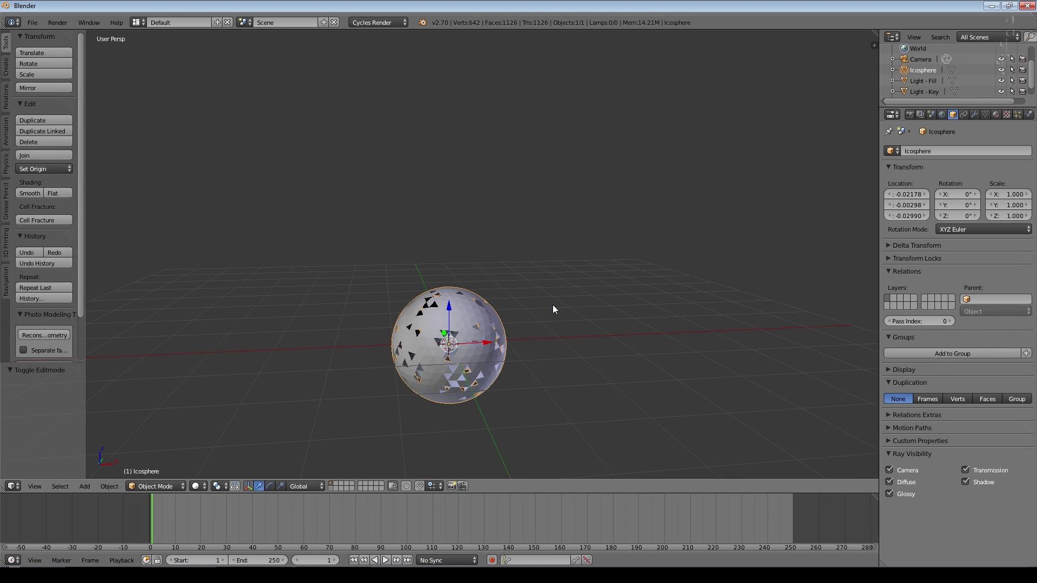
mouse_move(553, 306)
middle_mouse_down()
mouse_move(372, 305)
mouse_move(513, 336)
mouse_move(486, 348)
mouse_move(515, 323)
middle_mouse_up()
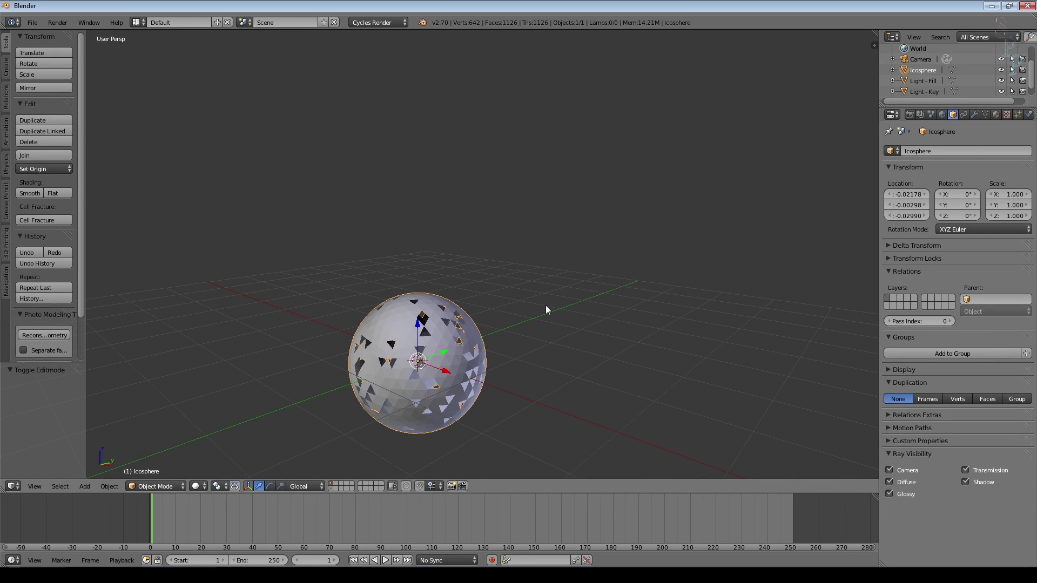
key("ctrl+2")
left_click(975, 114)
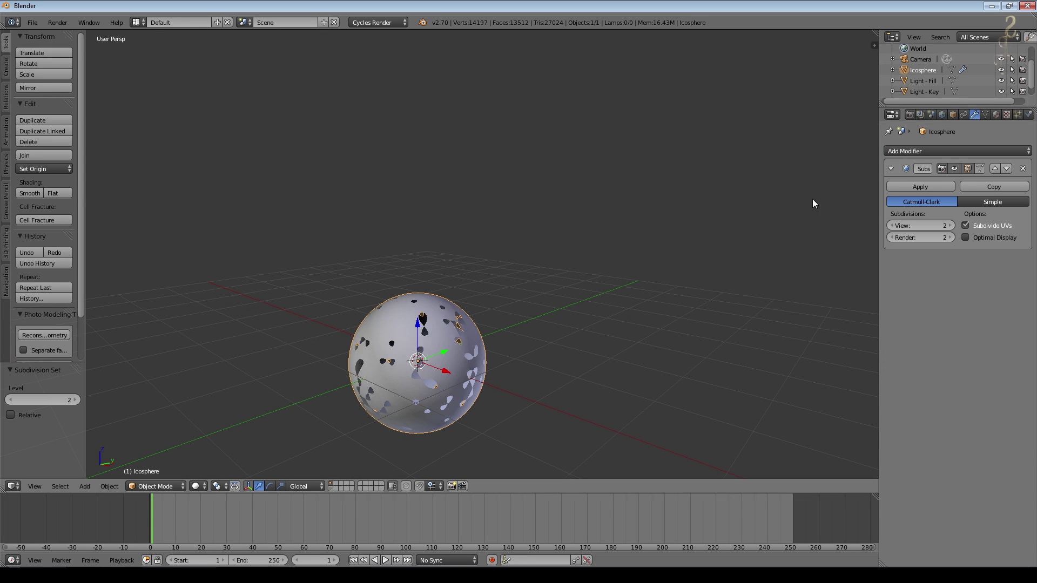
left_click(943, 152)
middle_click_drag(513, 282, 432, 223)
scroll(480, 305, "down", 3)
mouse_move(480, 304)
middle_mouse_down()
mouse_move(463, 295)
mouse_move(444, 346)
middle_mouse_up()
scroll(463, 296, "up", 5)
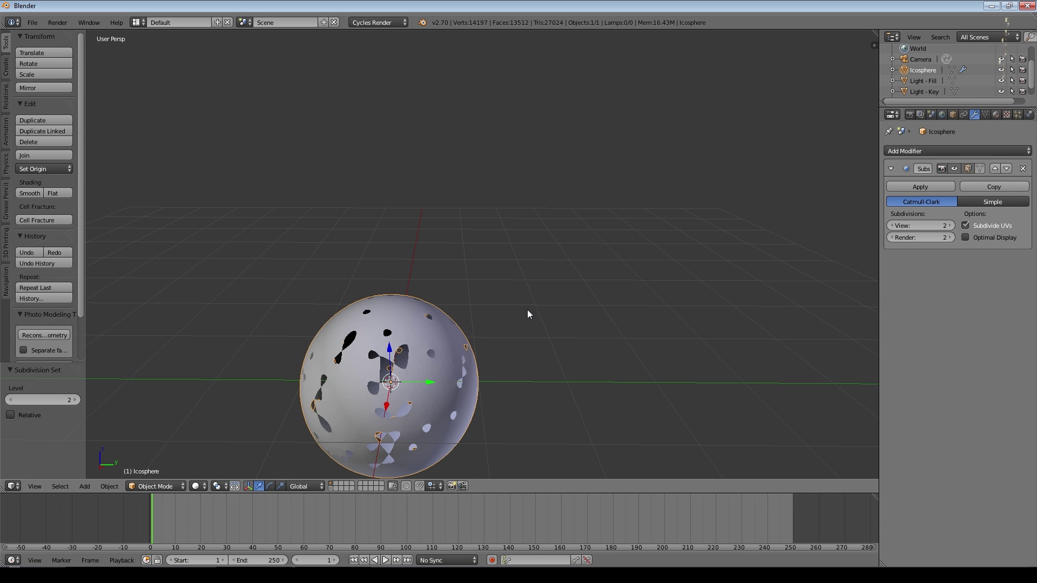
mouse_move(528, 314)
middle_mouse_down()
mouse_move(513, 343)
mouse_move(519, 297)
mouse_move(466, 341)
middle_mouse_up()
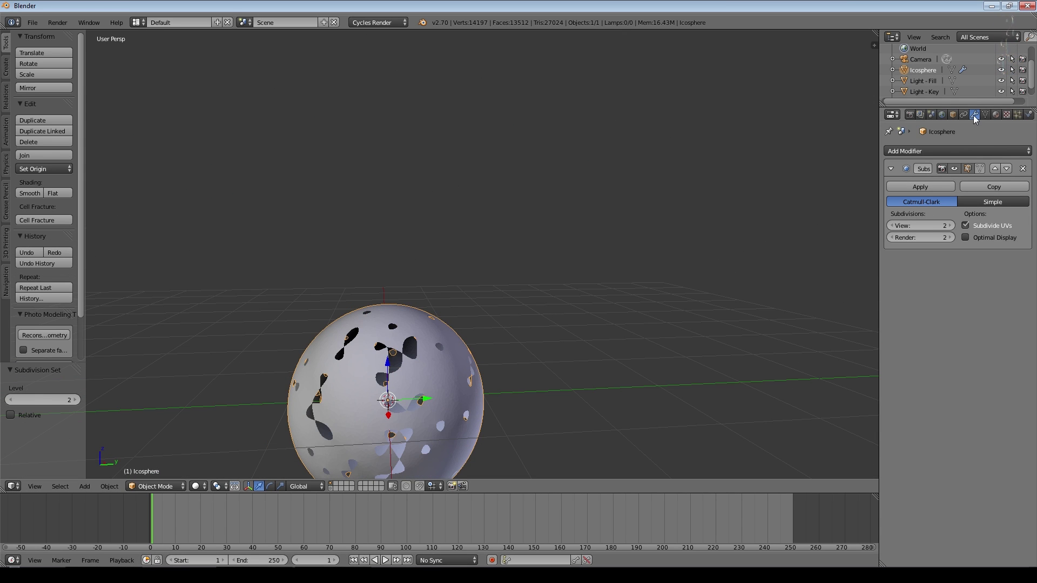
Insert a rotation keyframe for the icosphere at frame 1
left_click(952, 113)
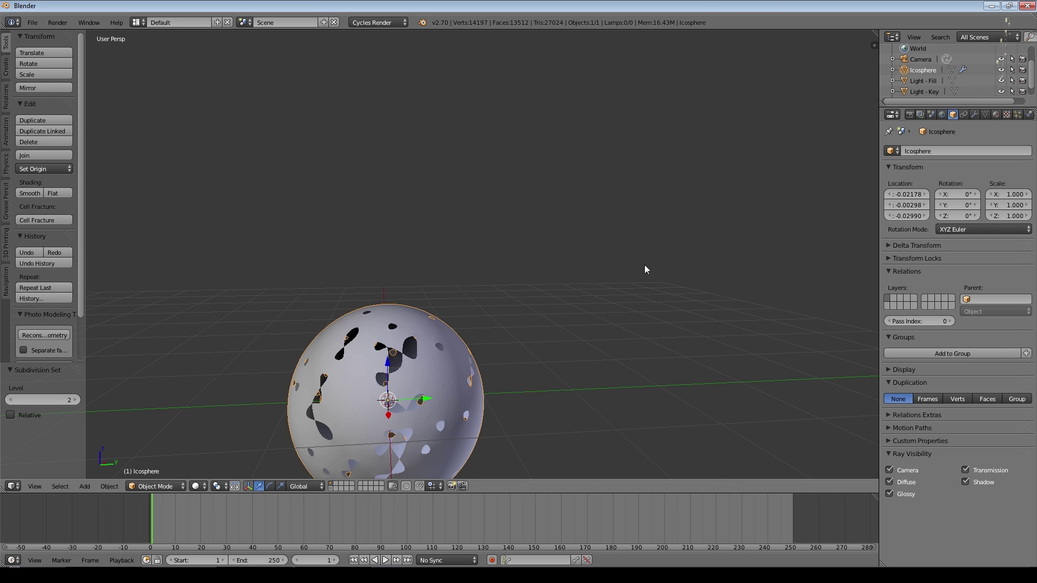
scroll(644, 265, "down", 3)
key("i")
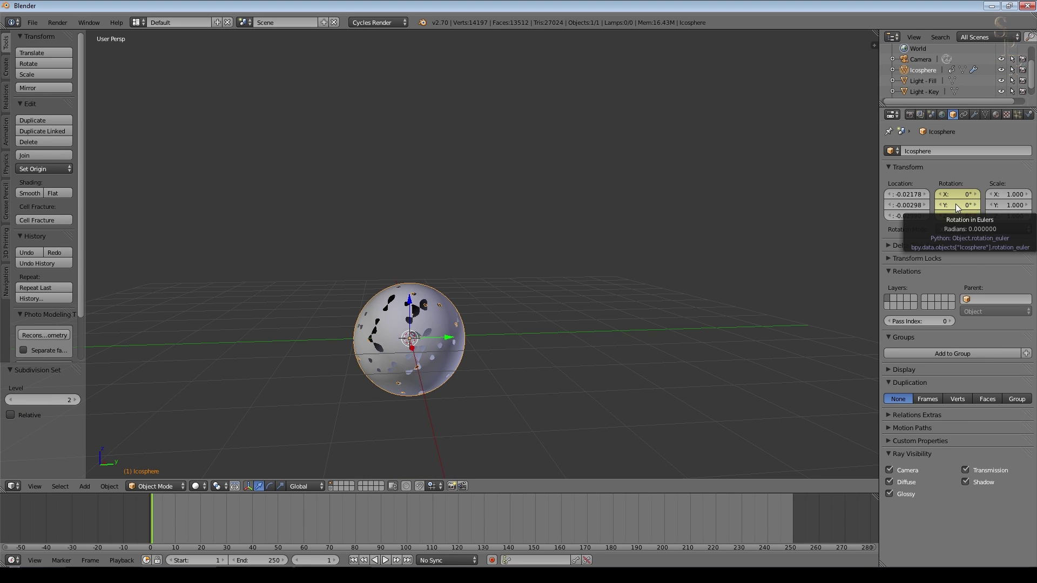
At frame 250, keyframe 100° rotation on X, Y and Z, then play from the start
left_click(406, 560)
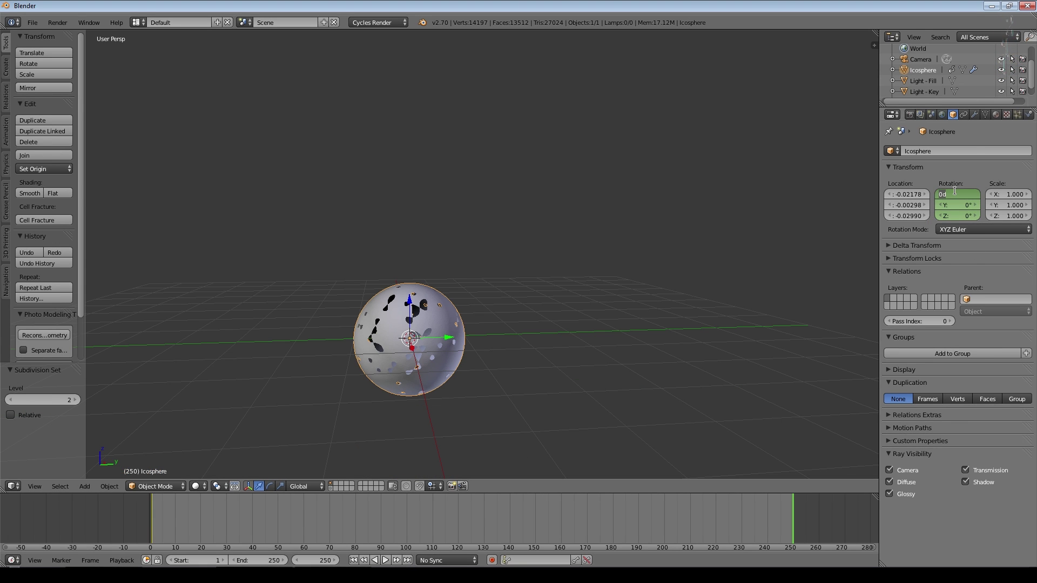
type("100")
key("Tab")
type("100")
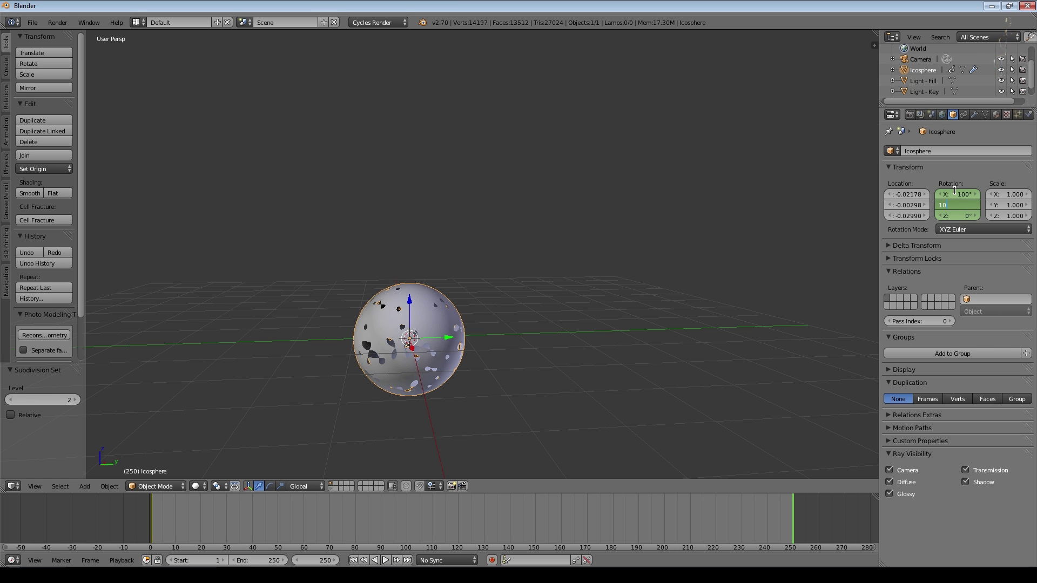
key("Tab")
type("0")
key("Return")
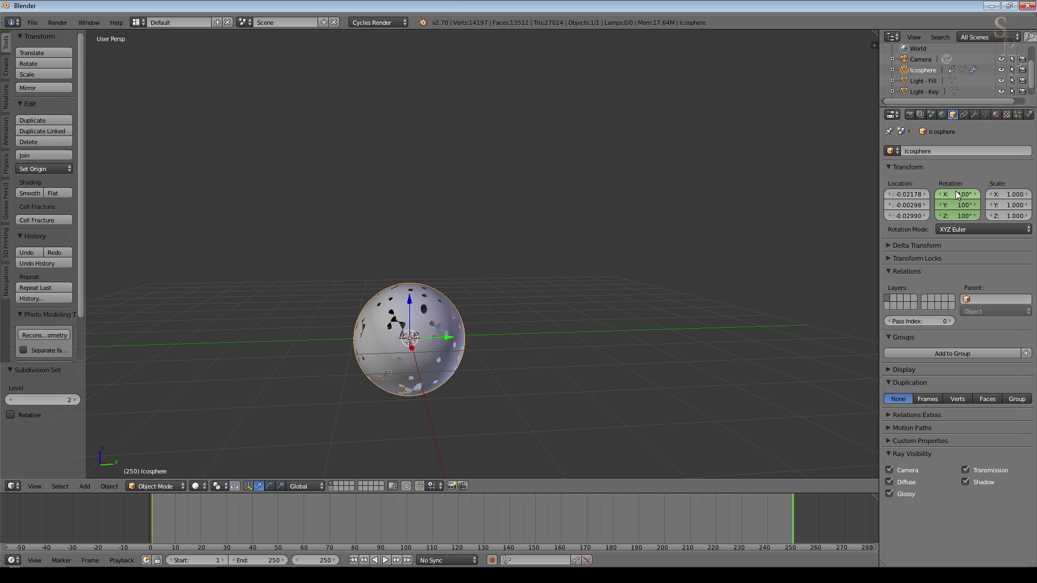
key("i")
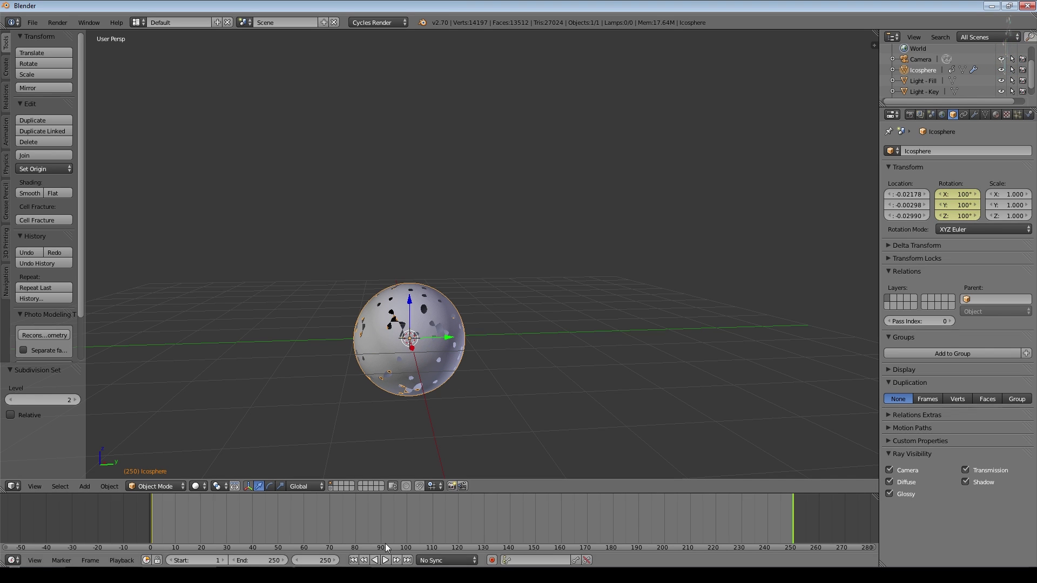
left_click(353, 559)
left_click(386, 560)
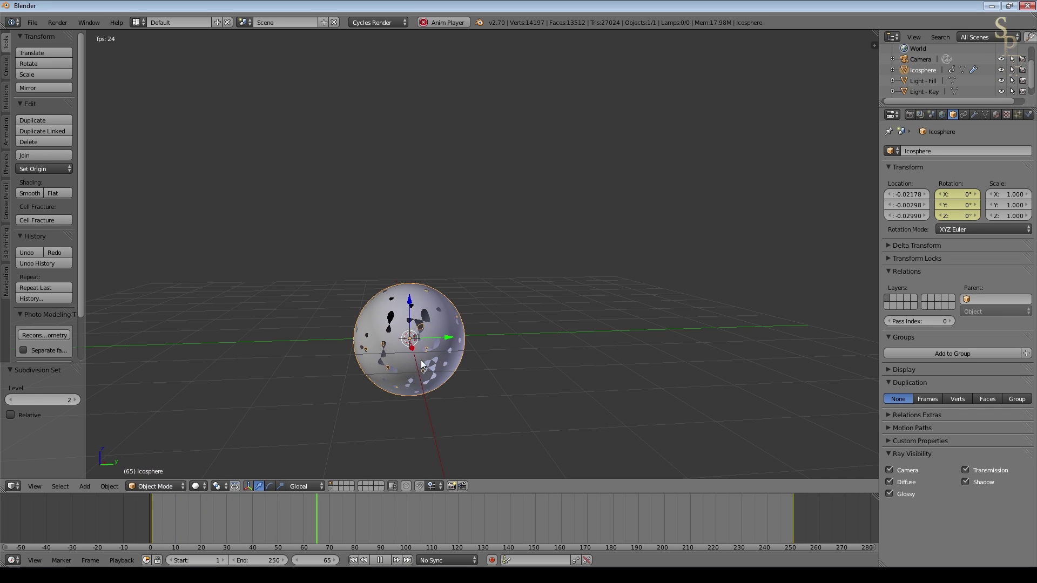
Stop playback and set the rotation keyframes to Linear interpolation in the Graph Editor
left_click(380, 561)
left_click(13, 487)
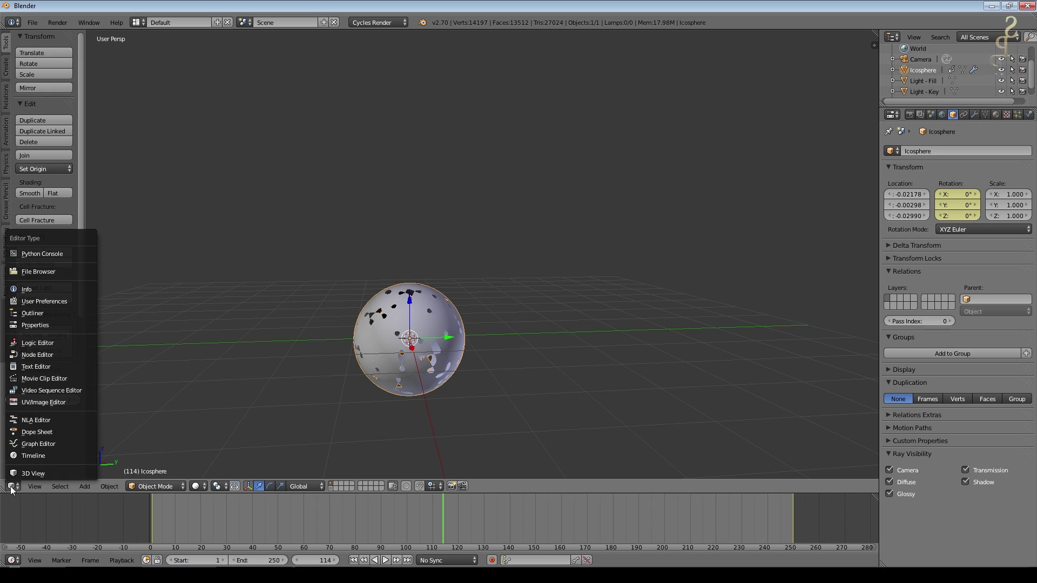
left_click(46, 441)
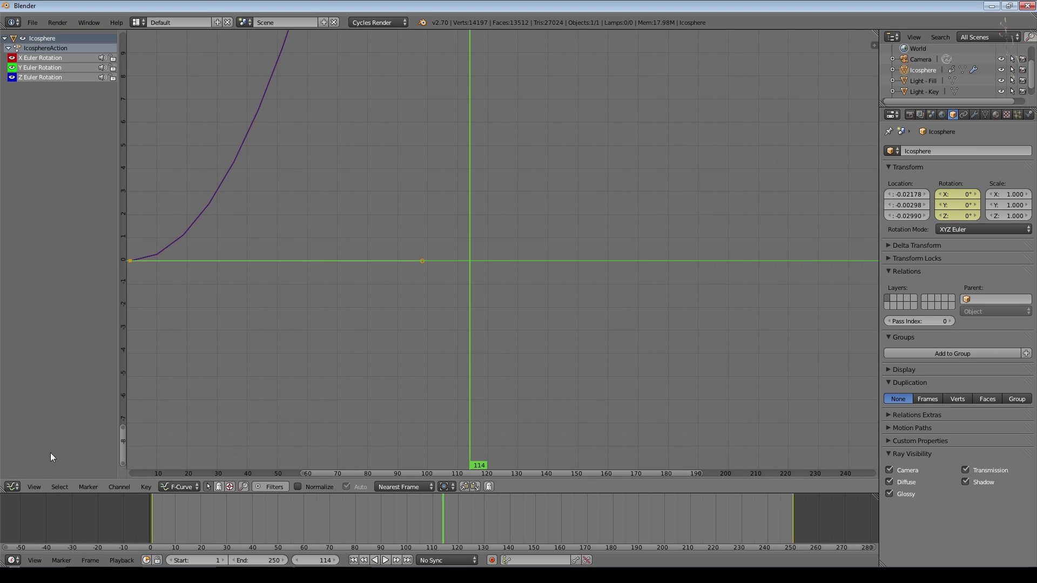
left_click(149, 486)
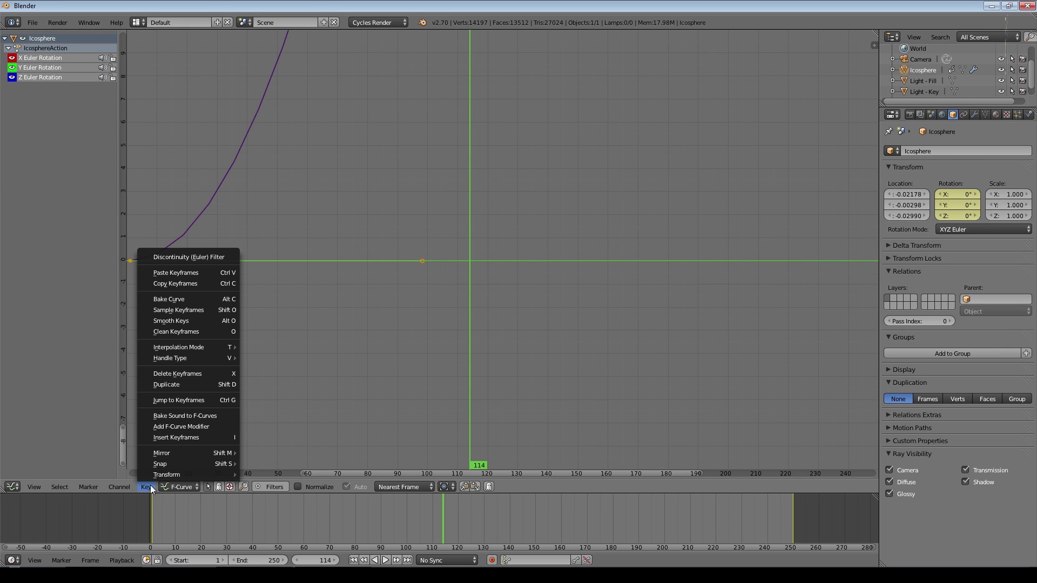
left_click(252, 356)
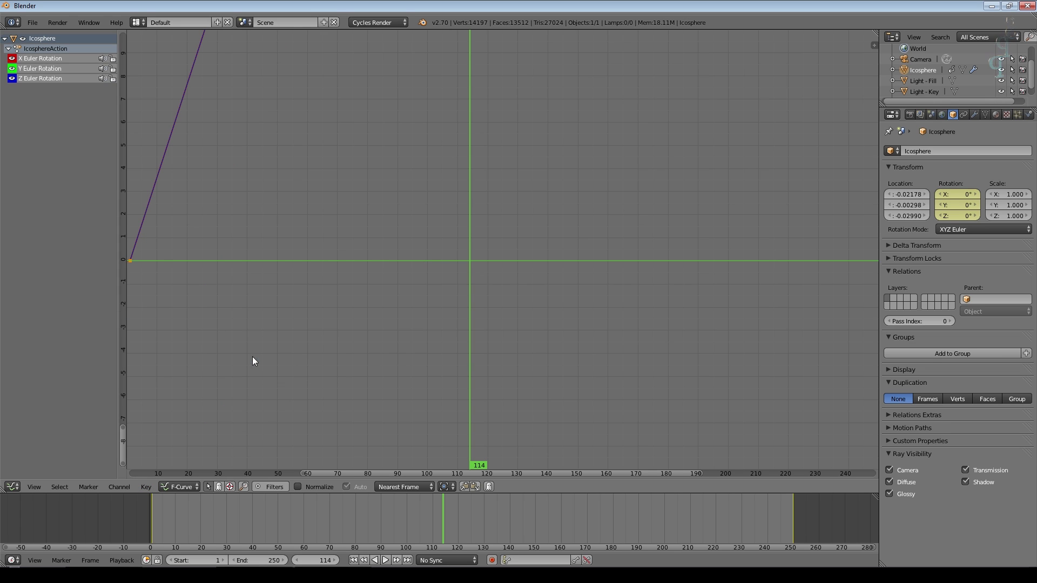
left_click(13, 486)
Back in the 3D View, preview the constant-speed rotation from frame 1, then stop
left_click(29, 469)
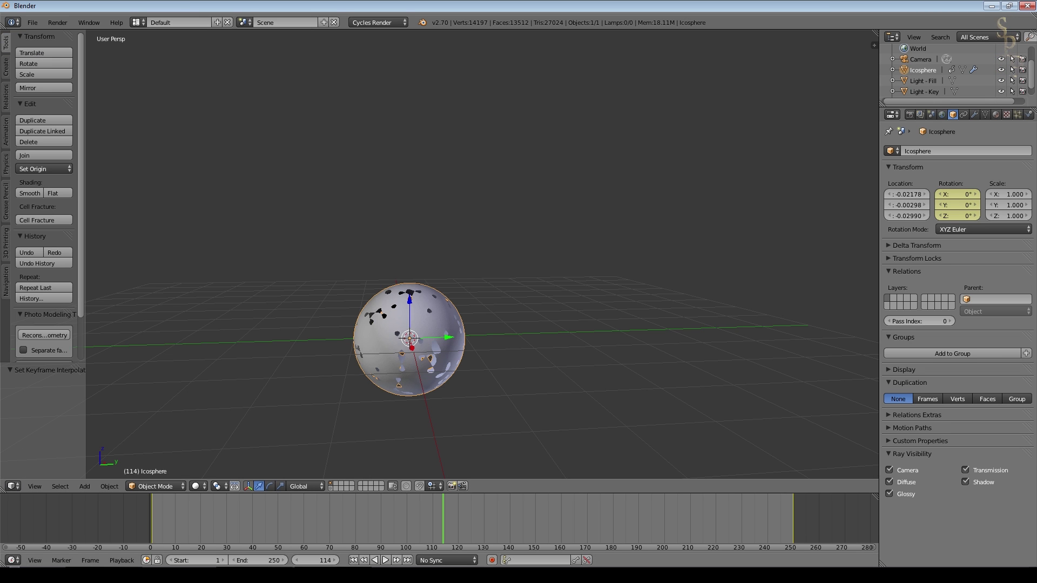
left_click(354, 560)
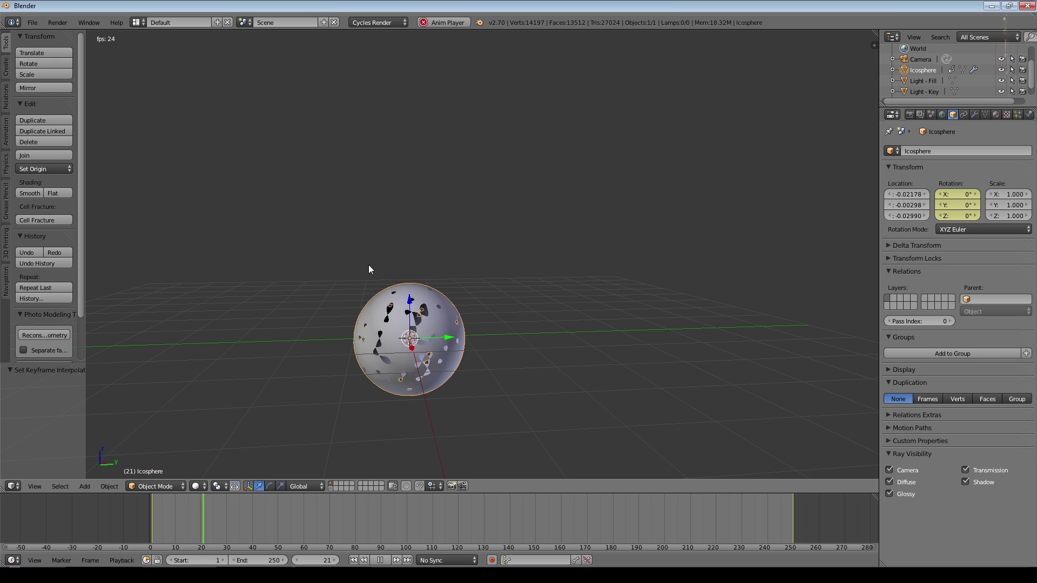
middle_click_drag(306, 363, 506, 403)
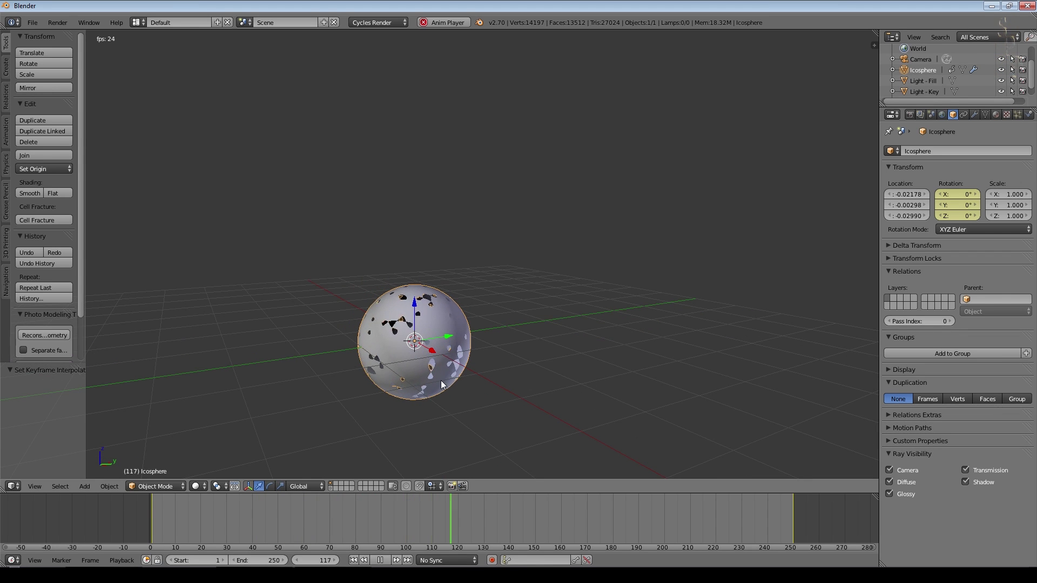
mouse_move(380, 348)
middle_mouse_down()
mouse_move(402, 388)
mouse_move(373, 382)
middle_mouse_up()
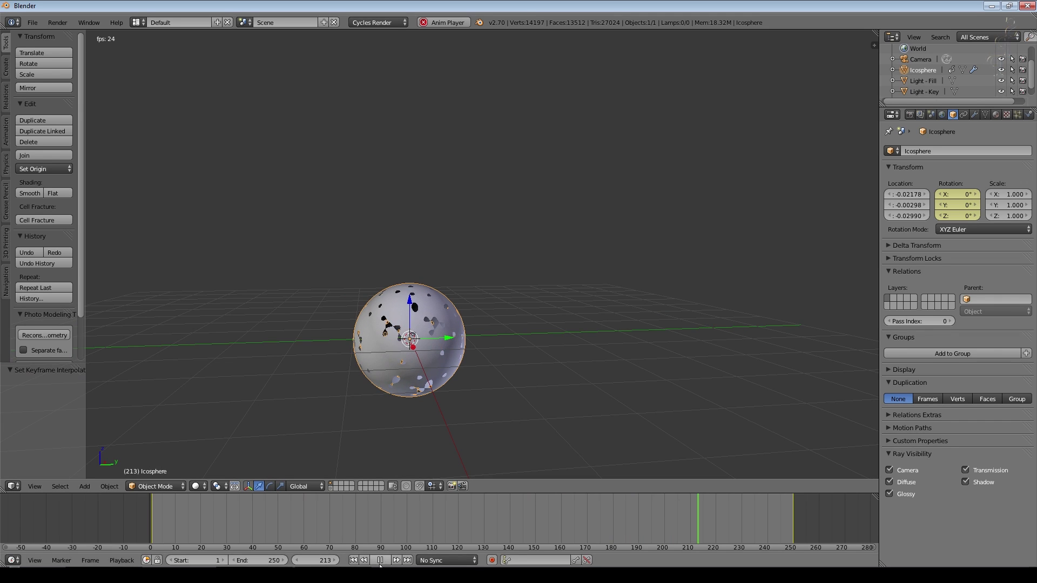
left_click(380, 560)
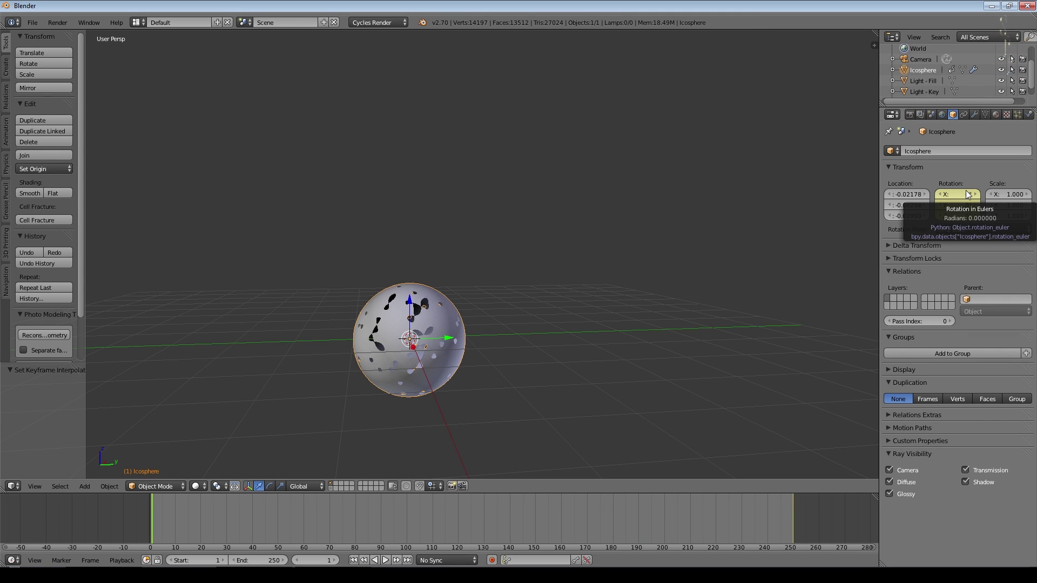
Save the scene as RaysTut1.blend
key("ctrl+o")
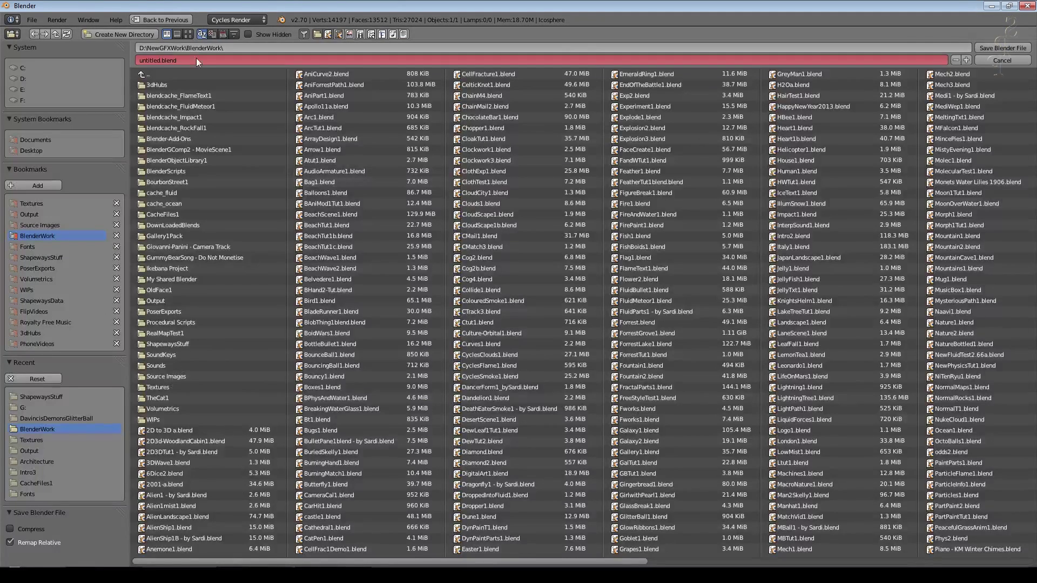
double_click(196, 57)
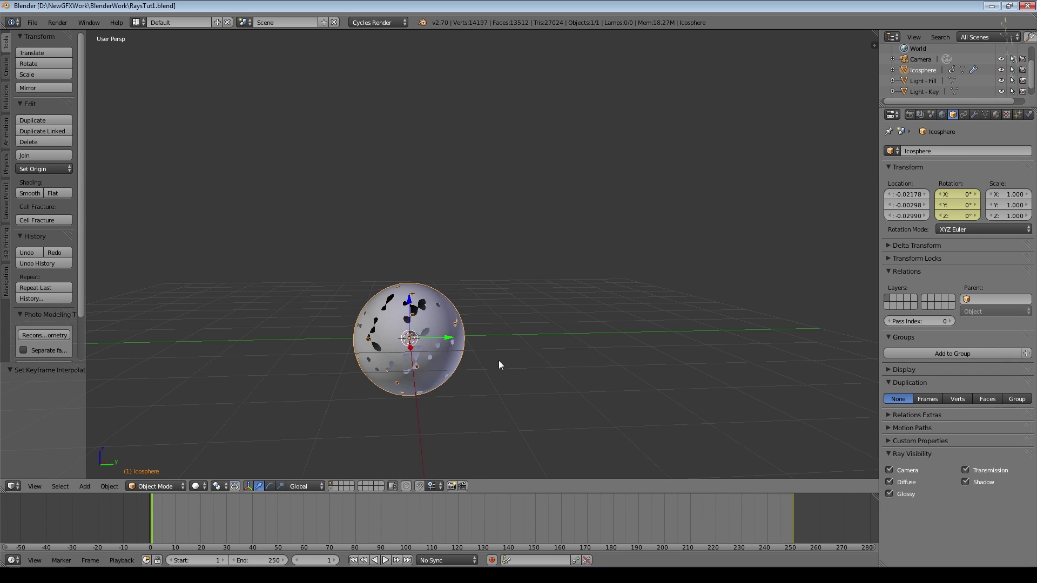
mouse_move(508, 365)
middle_mouse_down()
mouse_move(564, 302)
mouse_move(562, 333)
mouse_move(598, 343)
middle_mouse_up()
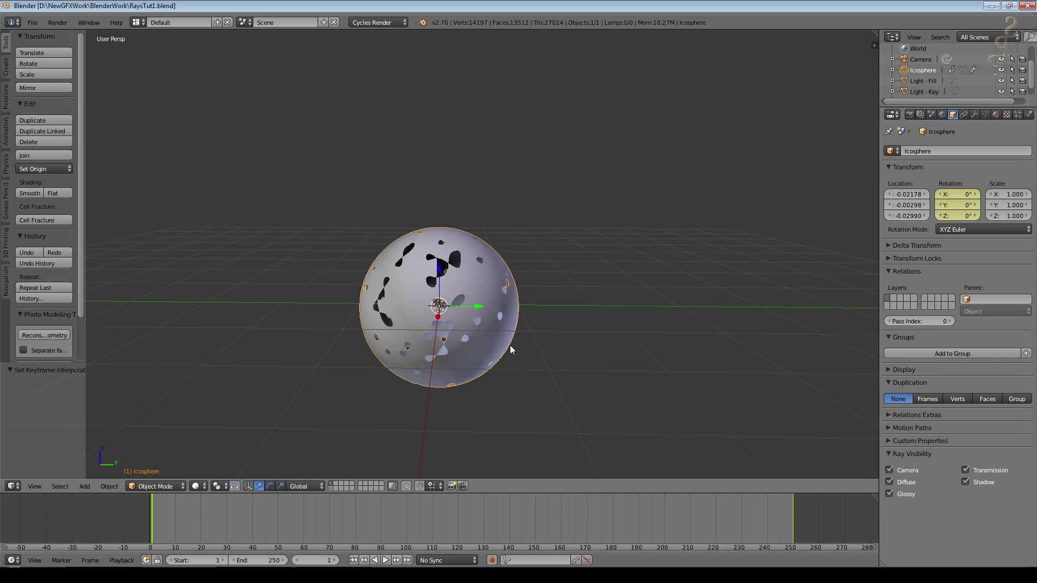
Add a Point lamp at the sphere's centre with size 0.01 and strength 5000
key("shift+a")
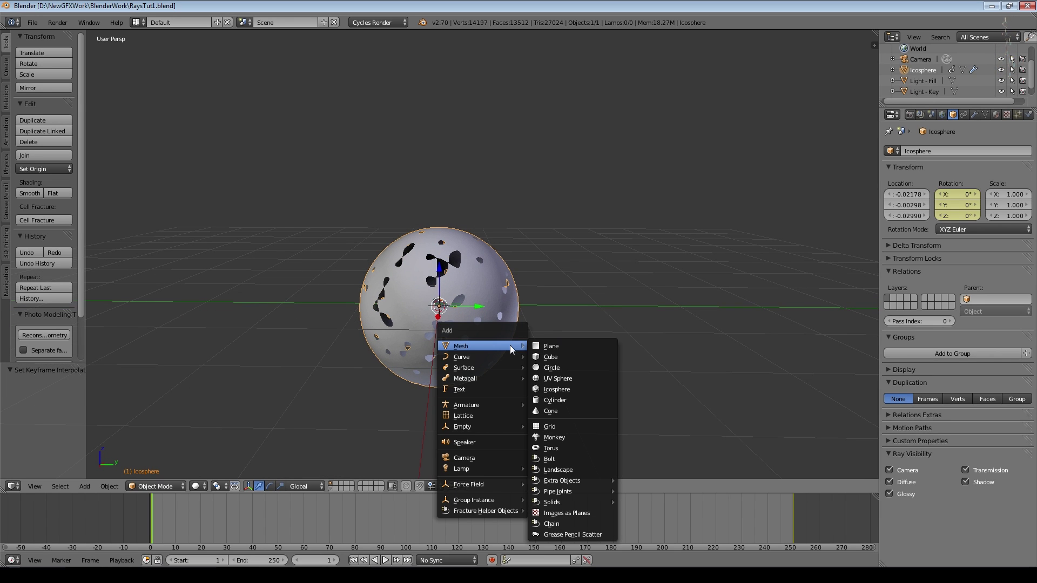
mouse_move(462, 468)
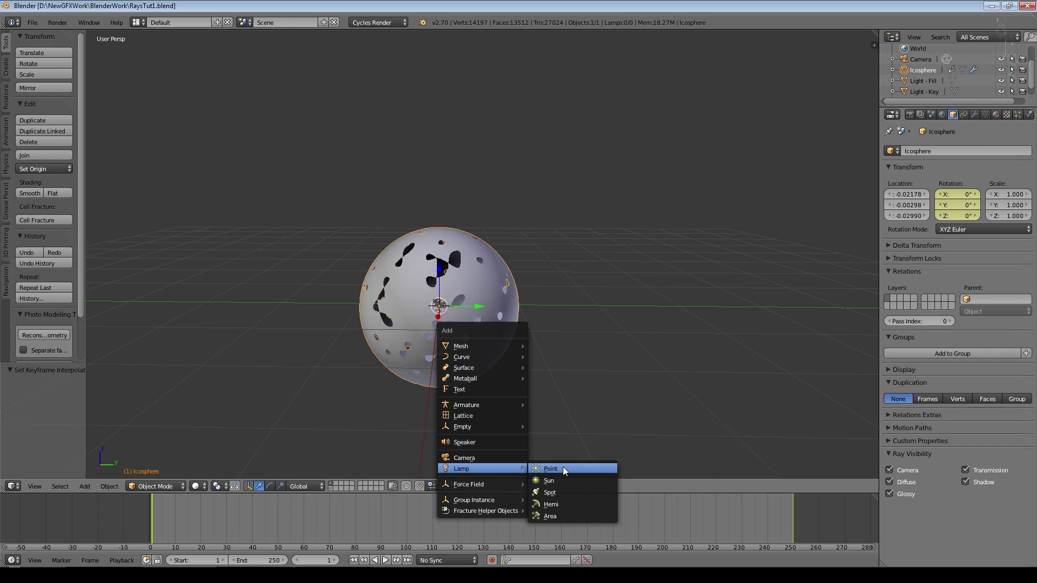
left_click(563, 467)
left_click(975, 114)
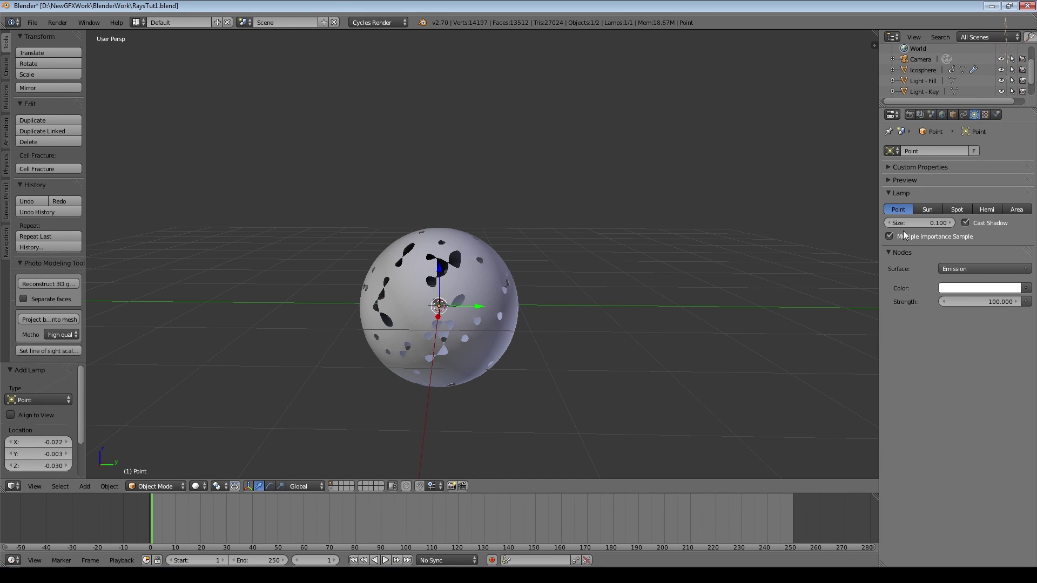
type("0.010")
left_click(923, 226)
type("0")
left_click(959, 302)
type("5")
key("Return")
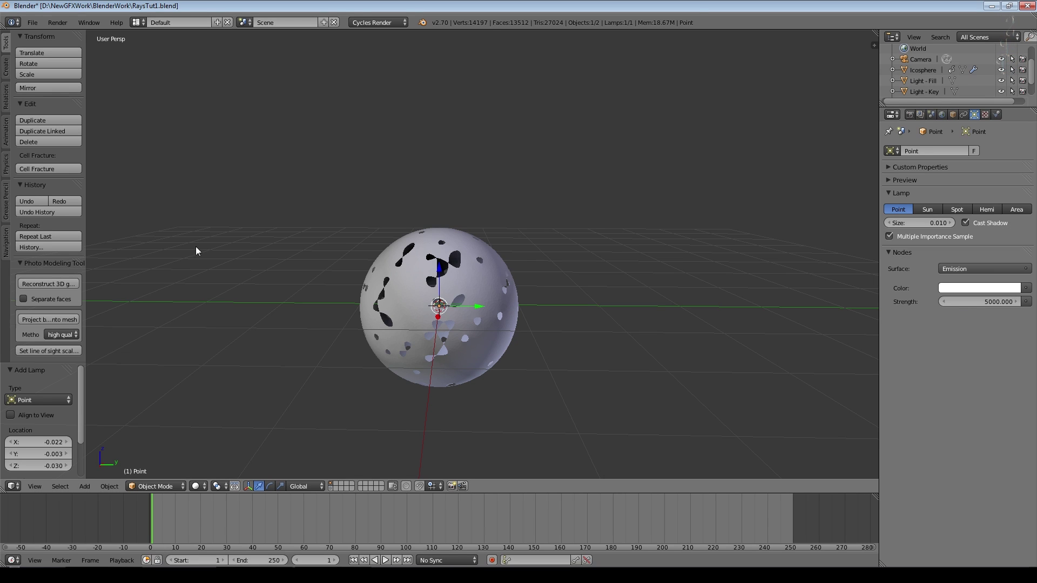
scroll(554, 177, "down", 1)
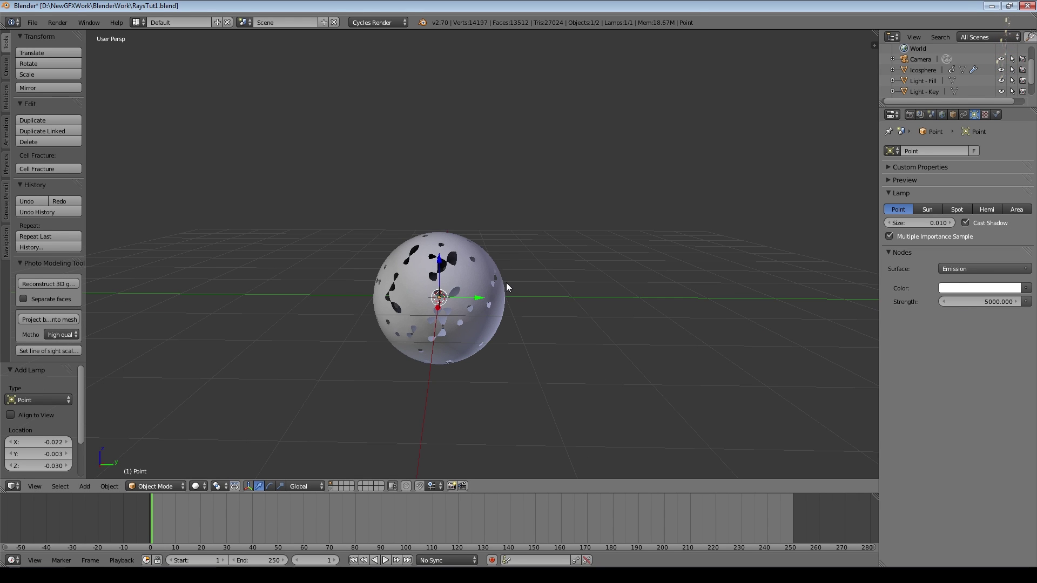
scroll(506, 288, "up", 1)
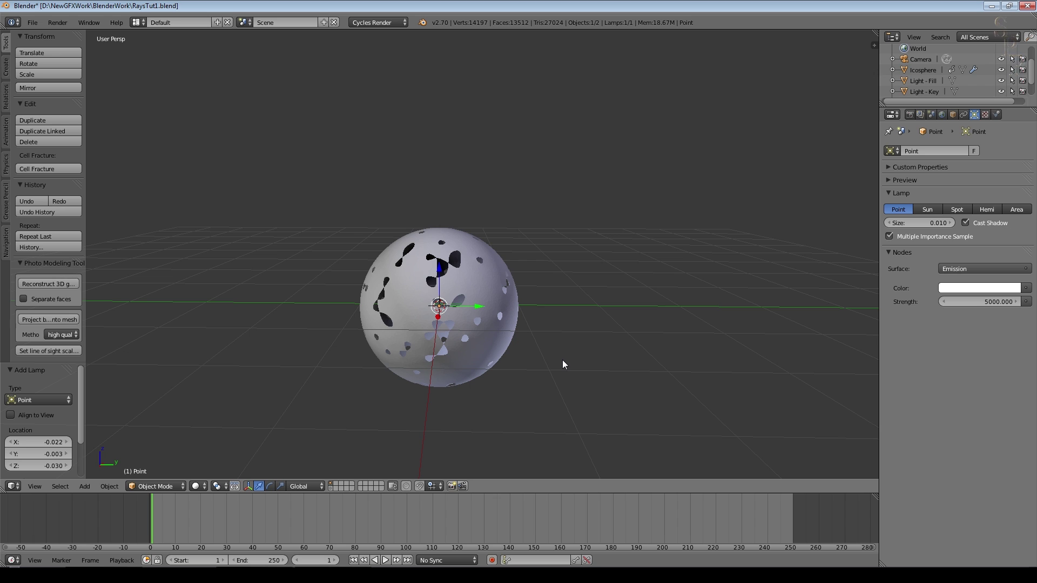
Add a UV sphere inside the icosphere and scale it down to 0.158
key("shift+a")
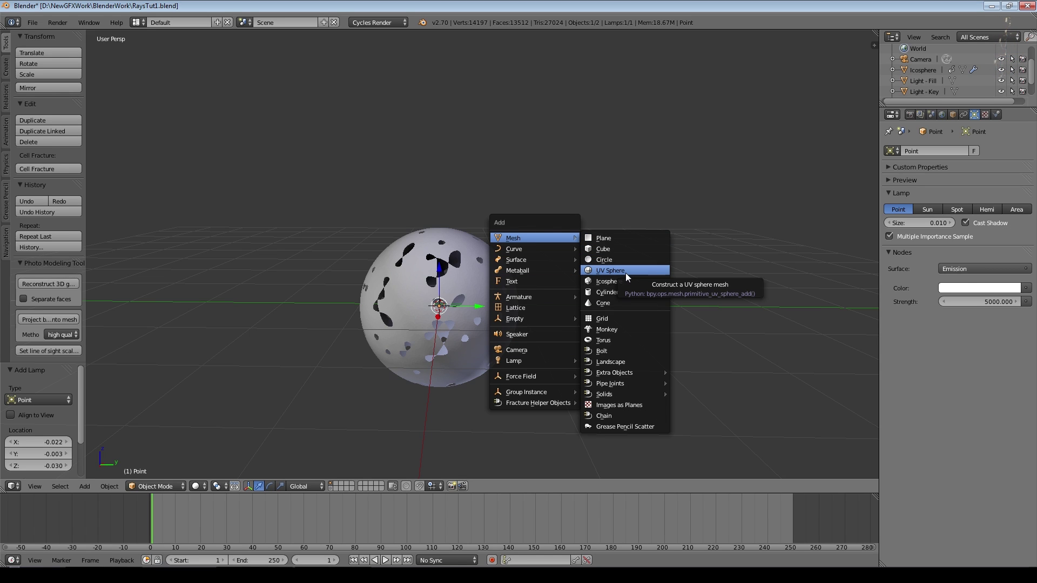
left_click(625, 273)
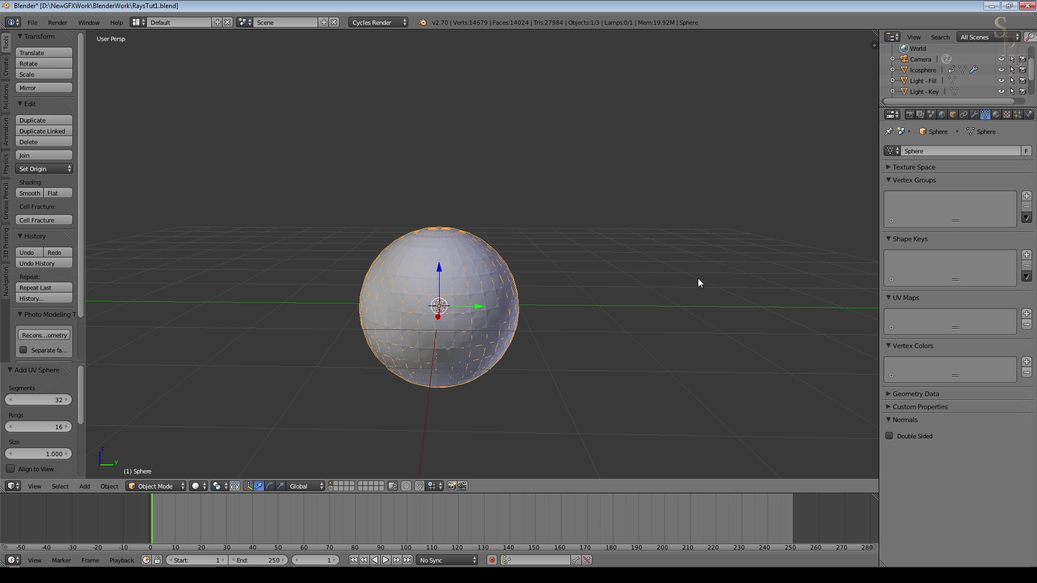
key("s")
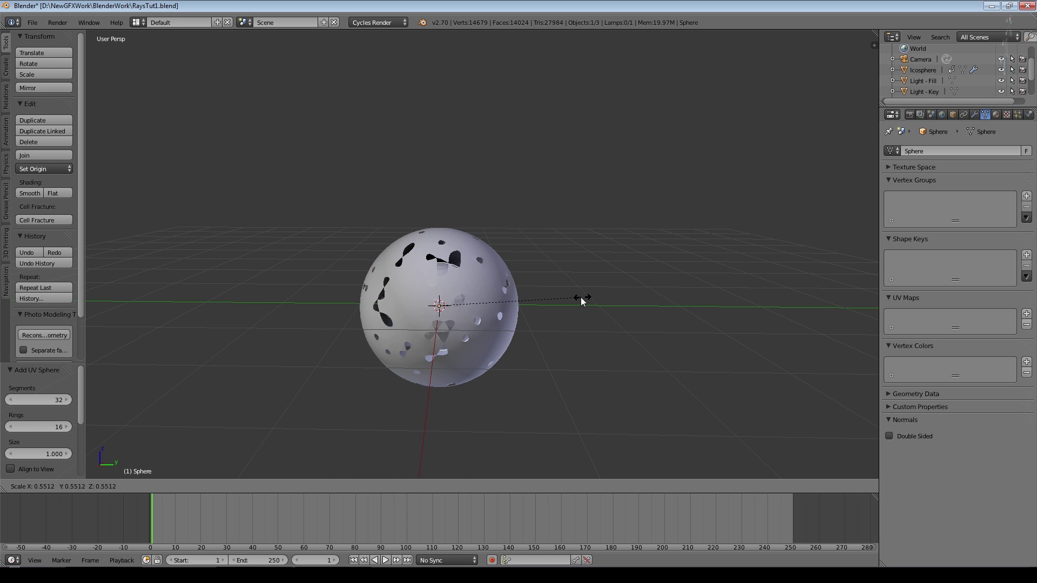
left_click(480, 309)
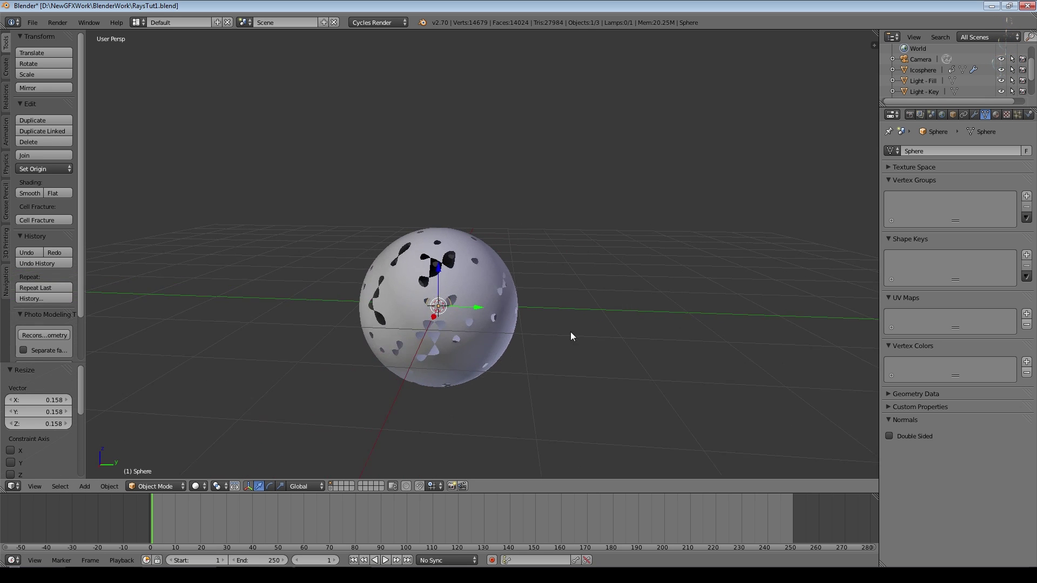
scroll(571, 324, "up", 4)
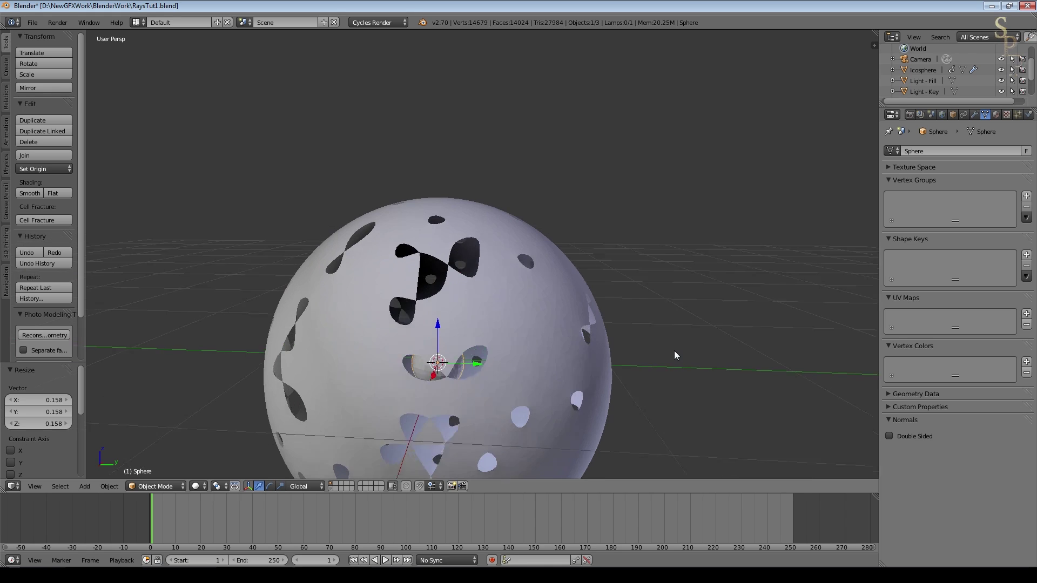
Rescale the inner sphere twice, settling at about 1.08
middle_click_drag(677, 368, 676, 352)
key("s")
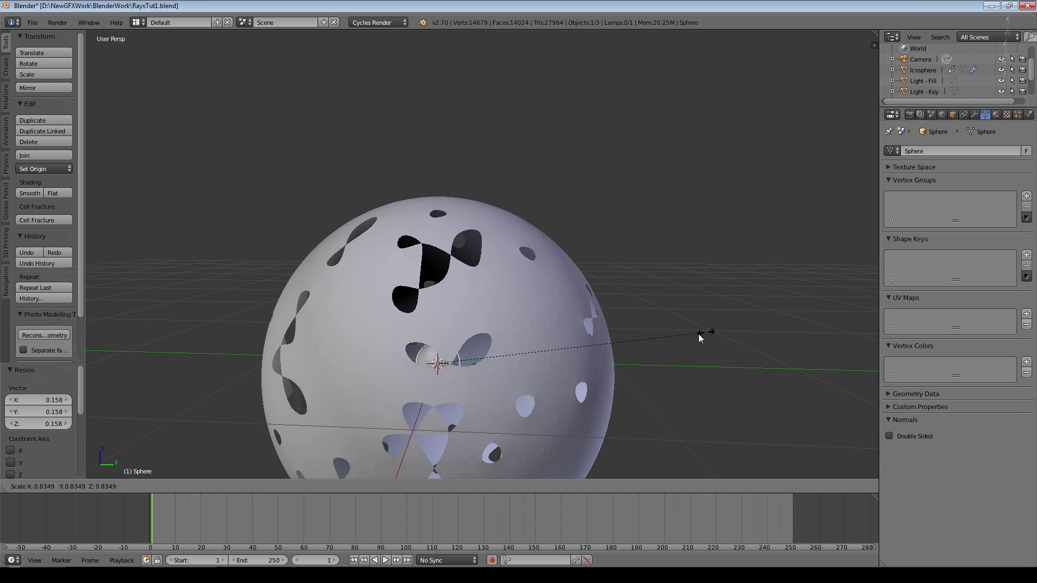
left_click(629, 341)
middle_click_drag(711, 382, 716, 382)
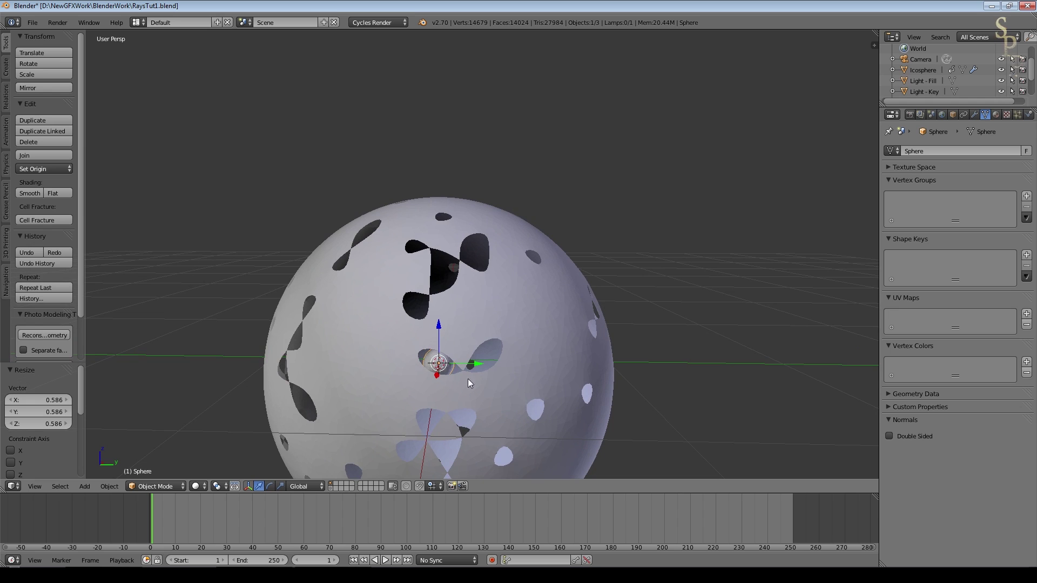
key("s")
left_click(562, 365)
scroll(561, 365, "down", 3)
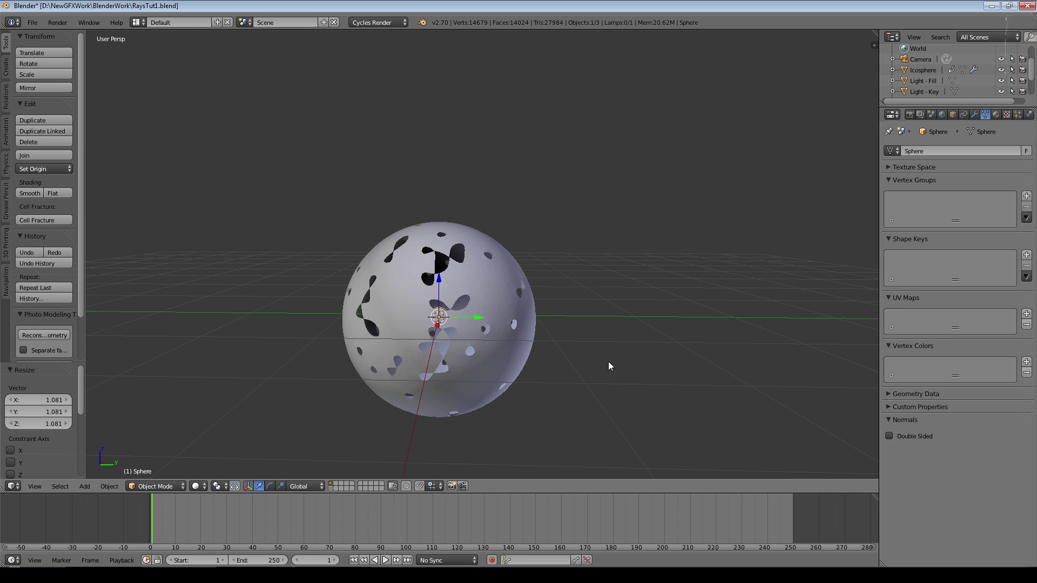
scroll(643, 382, "up", 2)
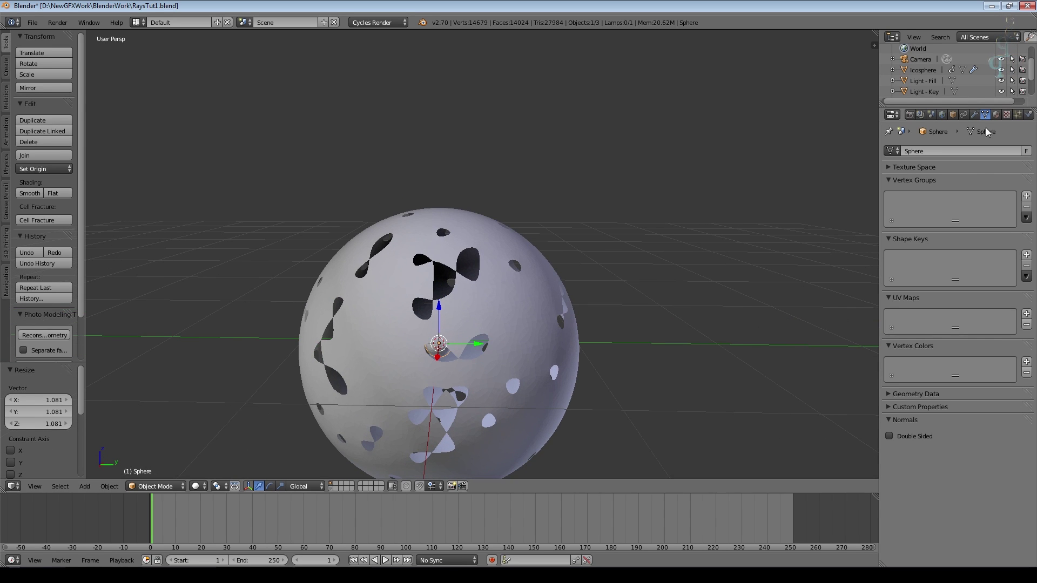
Give the sphere a new Emission material, Material.003, pale yellow at strength 5, with Settings expanded
left_click(996, 114)
left_click(932, 189)
left_click(936, 217)
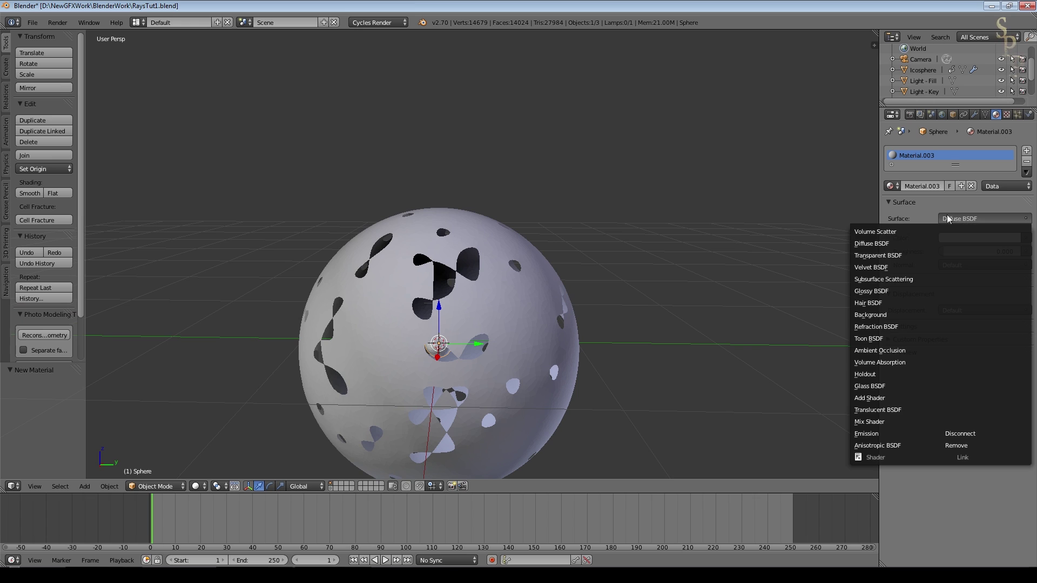
left_click(892, 432)
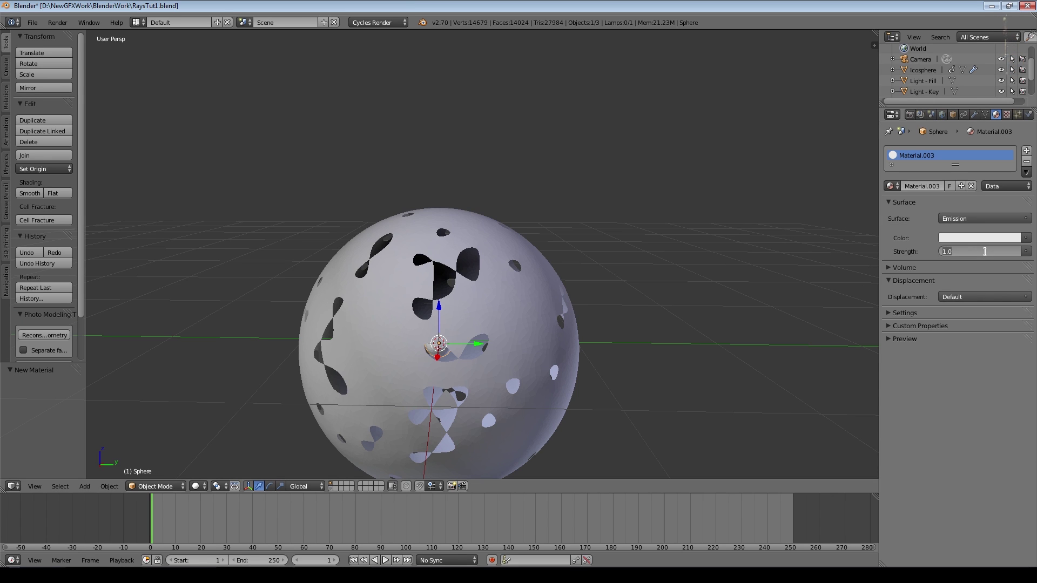
type("5")
key("Return")
left_click(981, 236)
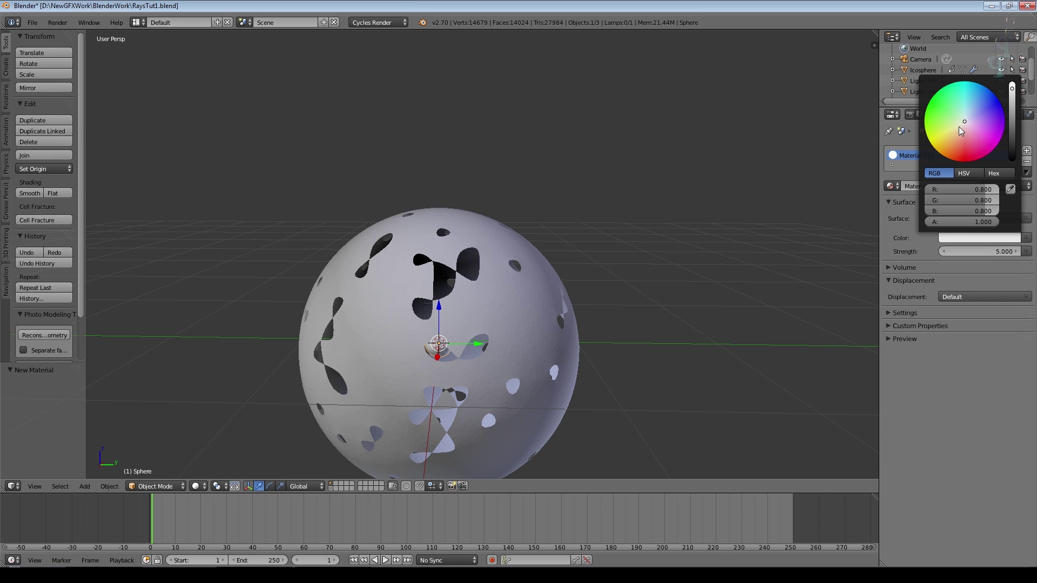
left_click(961, 122)
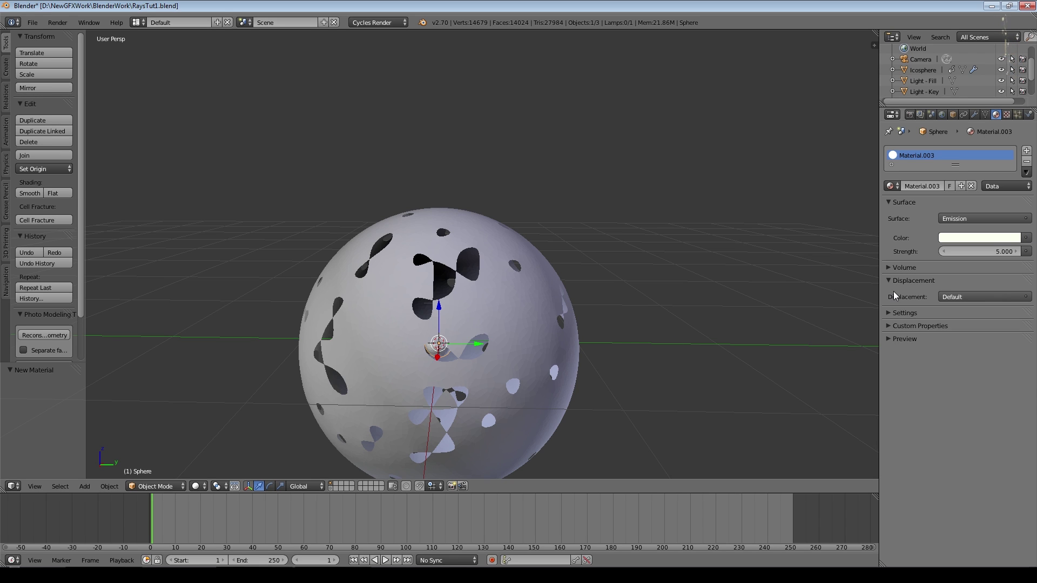
left_click(972, 313)
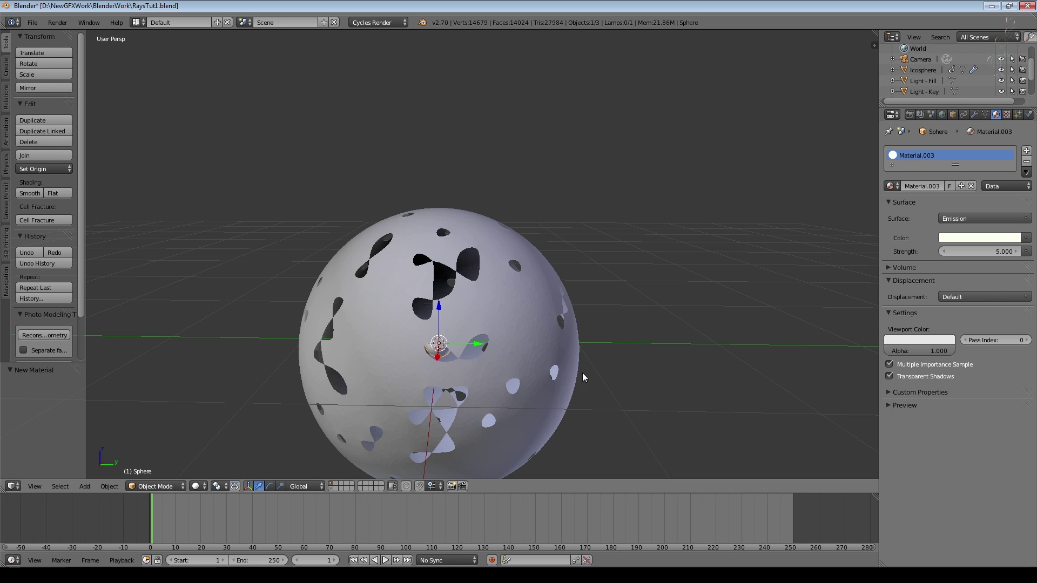
scroll(623, 320, "down", 2)
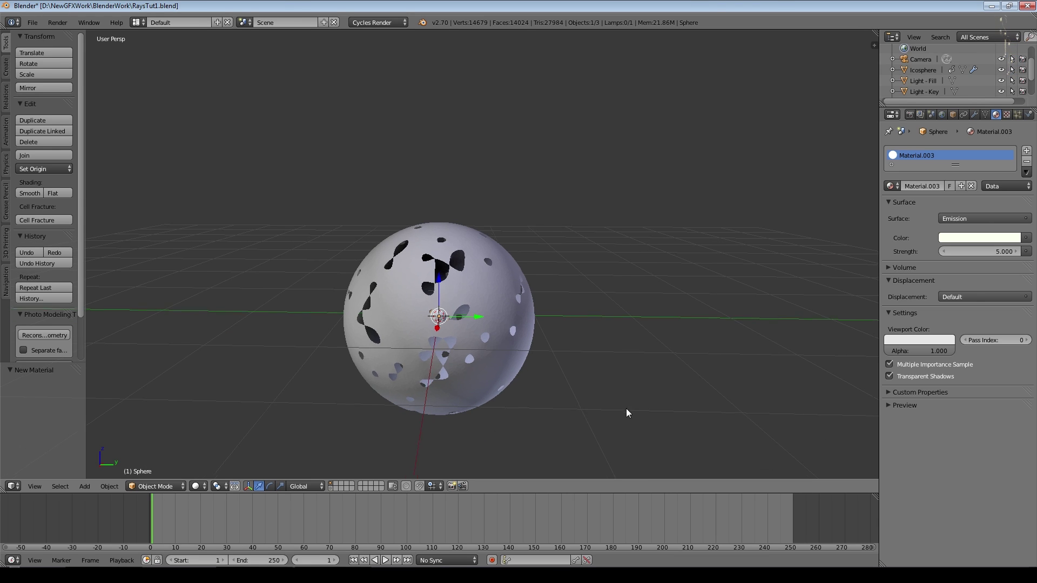
mouse_move(625, 411)
middle_mouse_down()
mouse_move(595, 392)
mouse_move(395, 119)
middle_mouse_up()
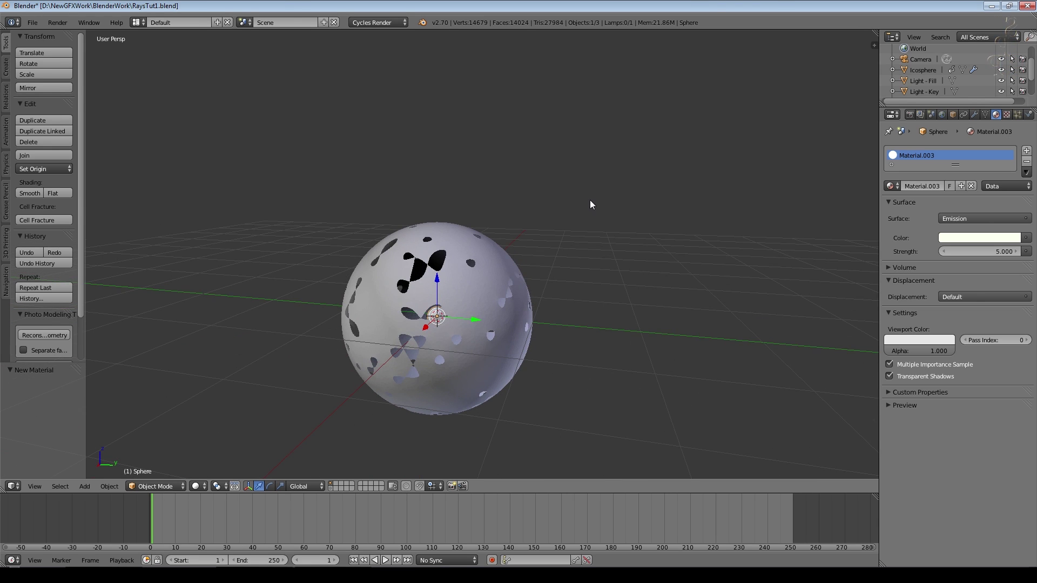
Stop the sphere casting shadows in its Ray Visibility settings, and save the file
left_click(953, 114)
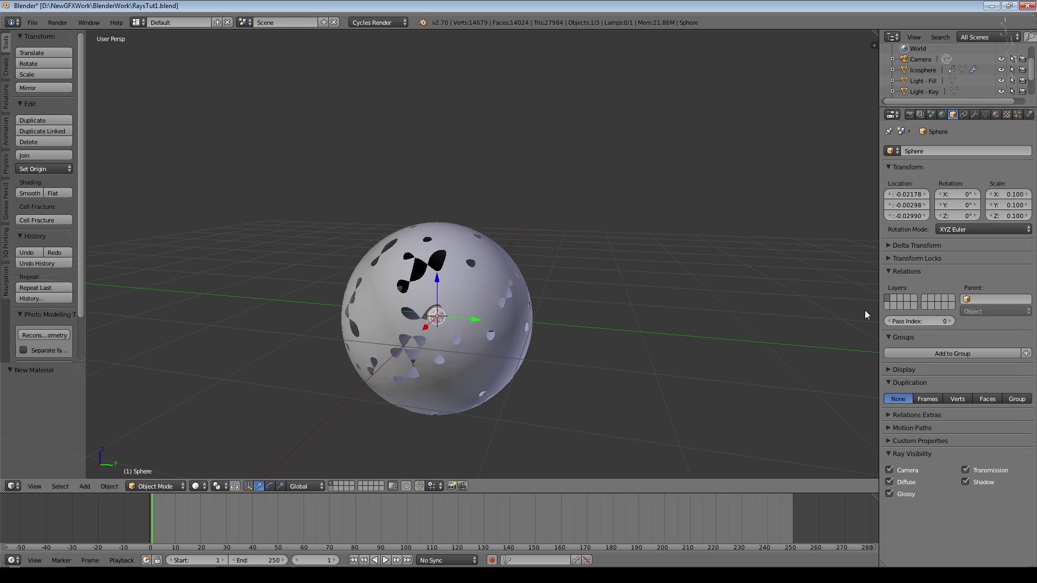
left_click(965, 482)
scroll(622, 329, "down", 2)
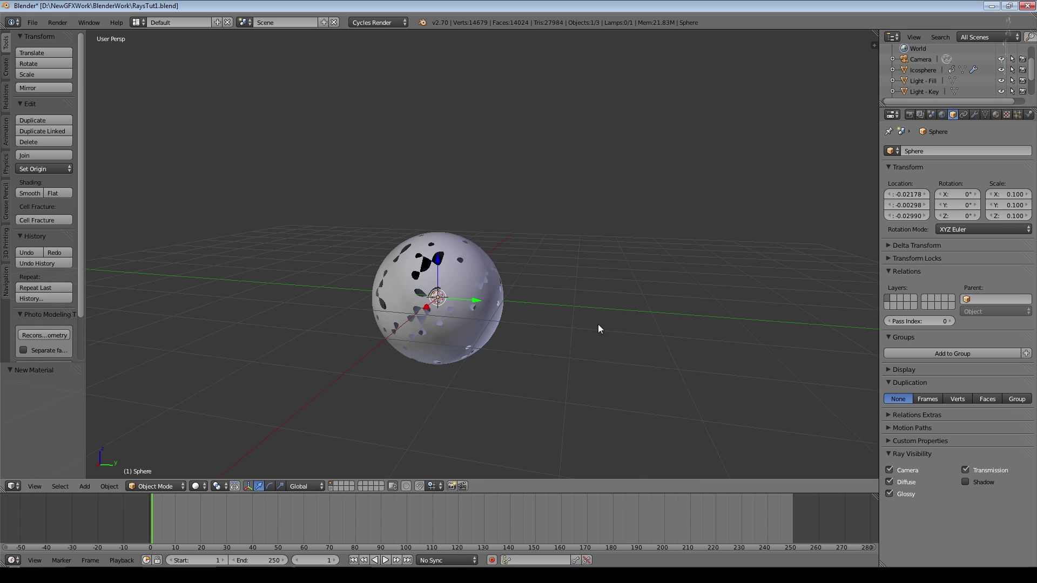
key("ctrl+s")
left_click(343, 364)
Preview the scene in rendered shading, then return the viewport to solid
key("shift+z")
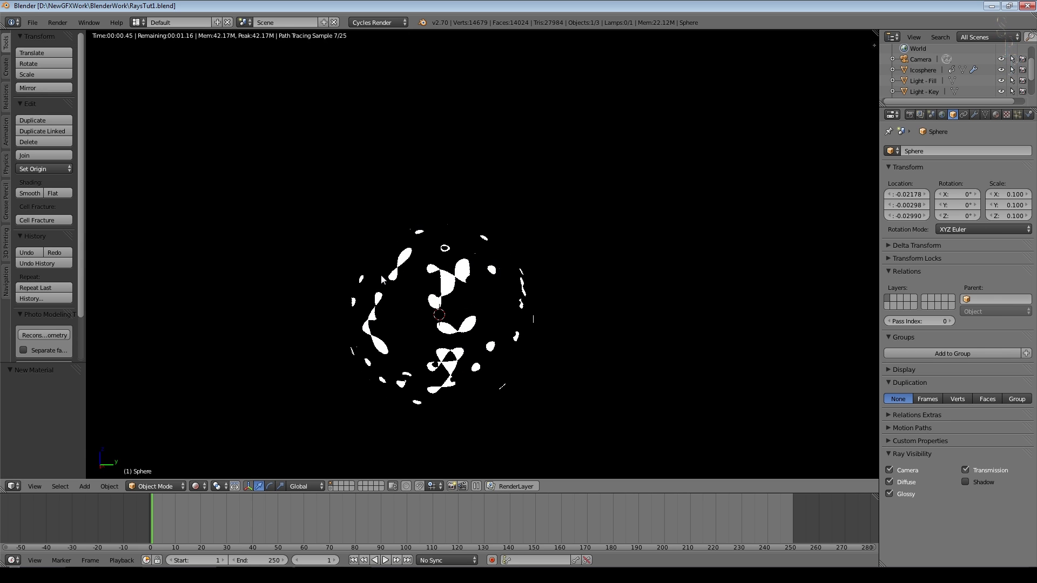
key("shift+z")
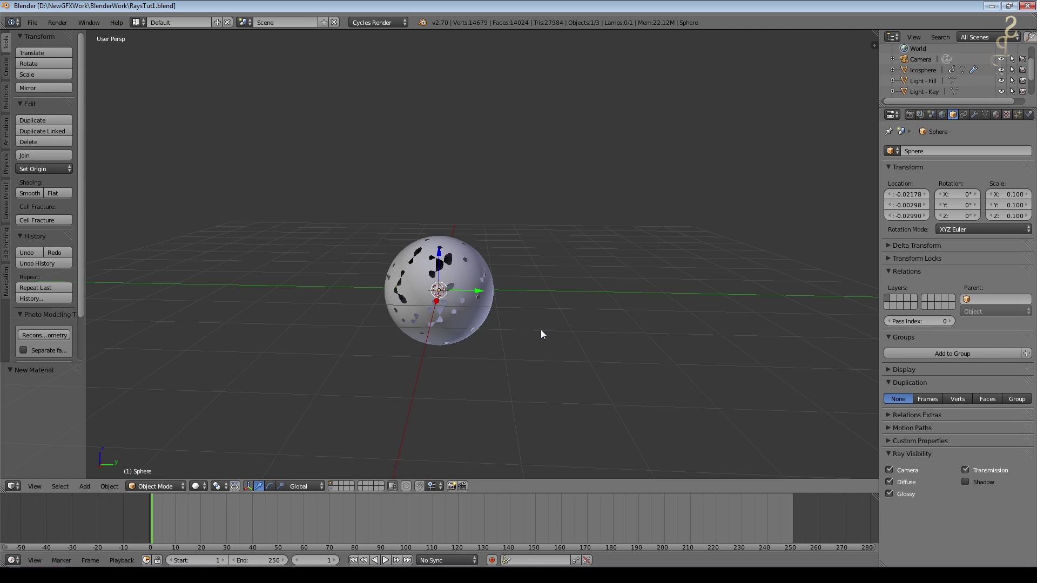
key("shift+a")
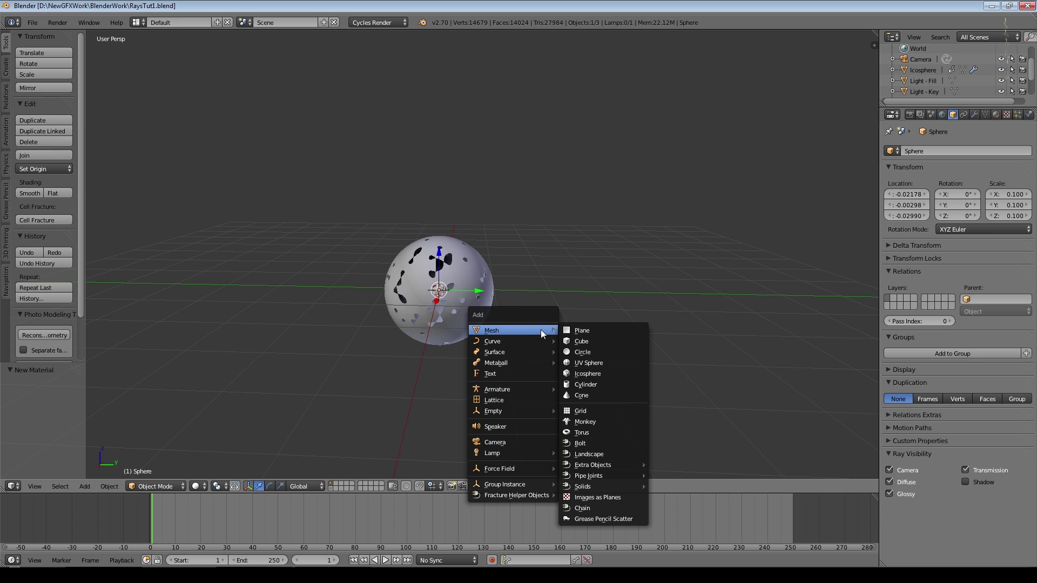
Add a cube around the sphere and scale it up to about 4.76
left_click(571, 341)
key("shift+z")
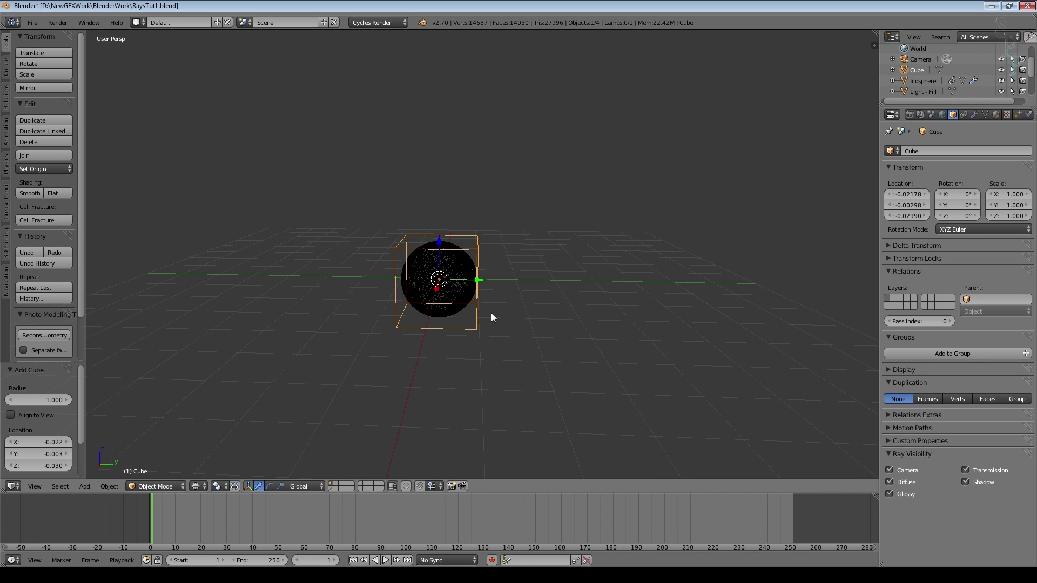
key("s")
left_click(690, 376)
key("shift+z")
scroll(496, 393, "down", 6)
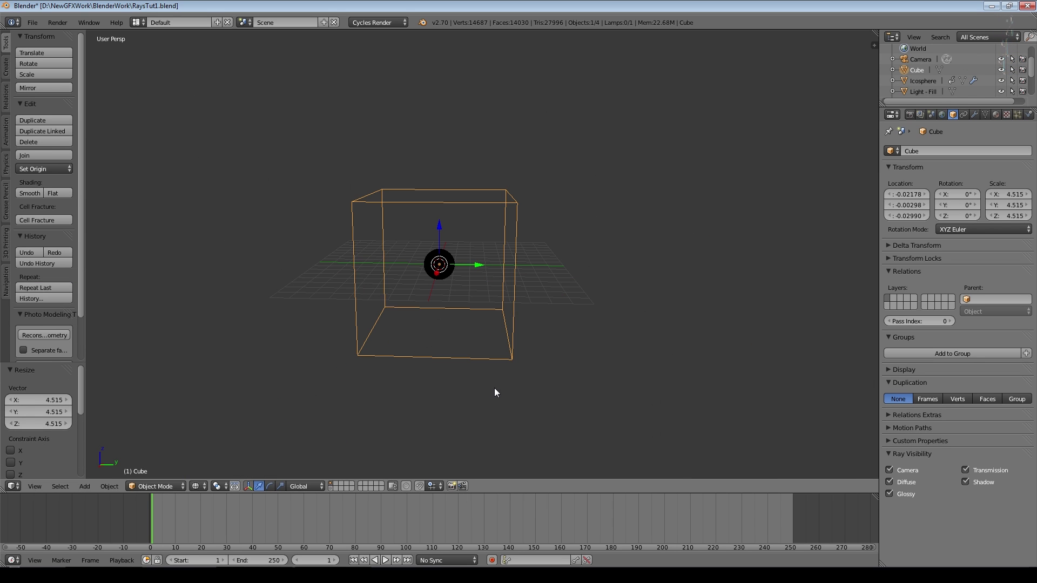
key("s")
left_click(524, 339)
Through the camera view, lower the camera 1.434 units along Z
key("KP_0")
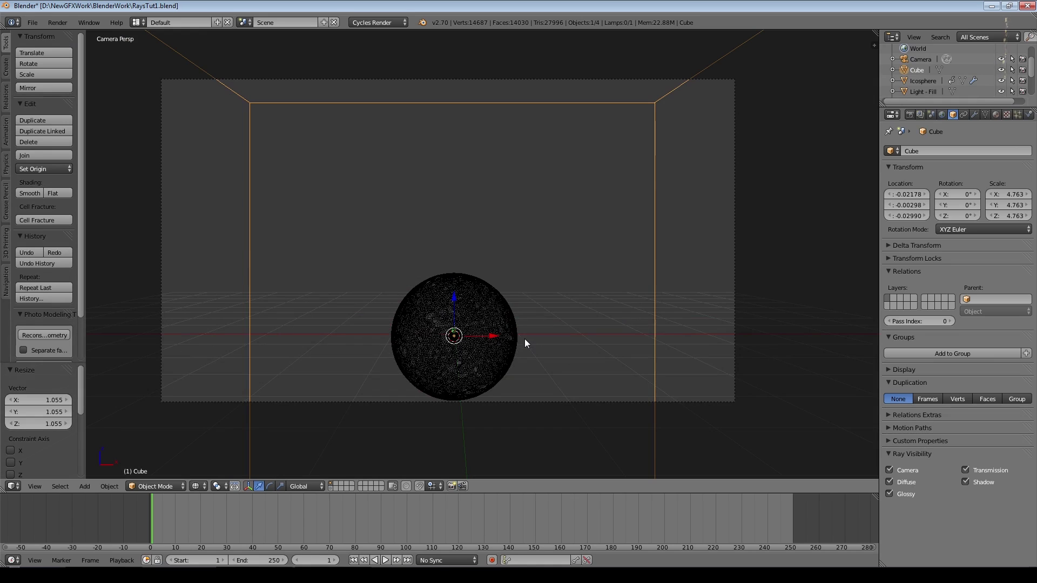
right_click(733, 378)
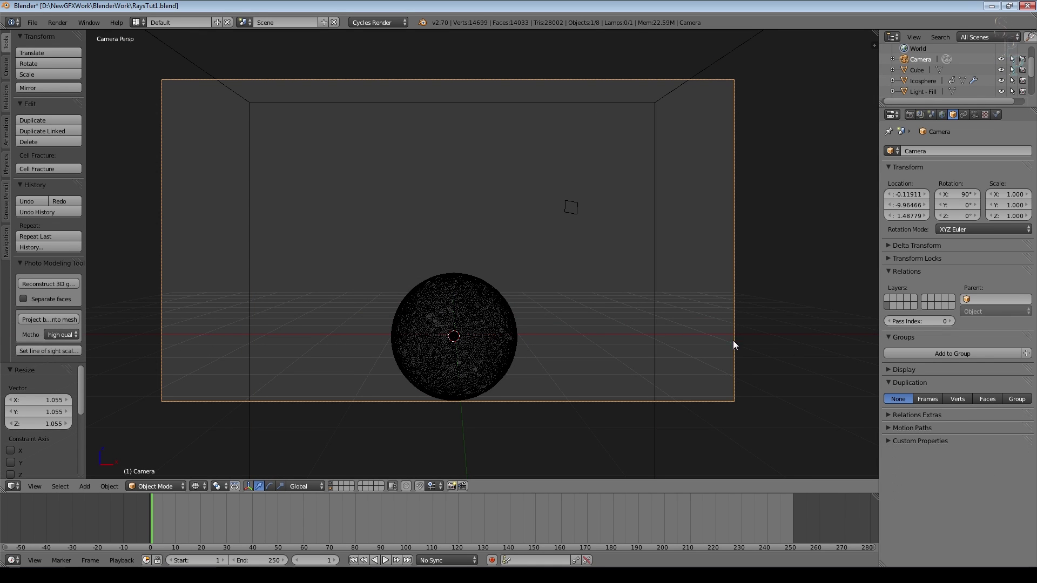
key("g")
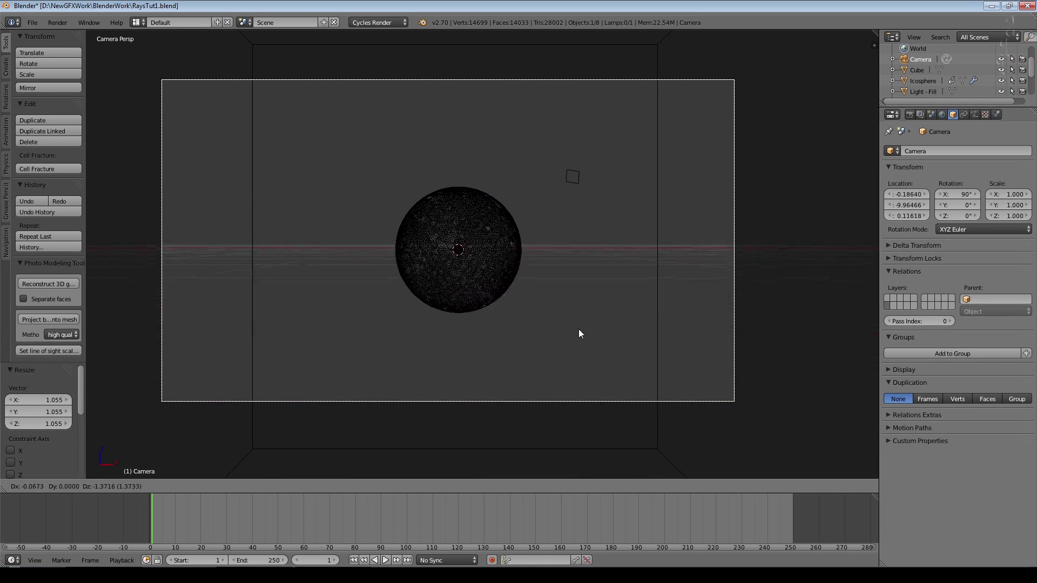
key("z")
left_click(583, 336)
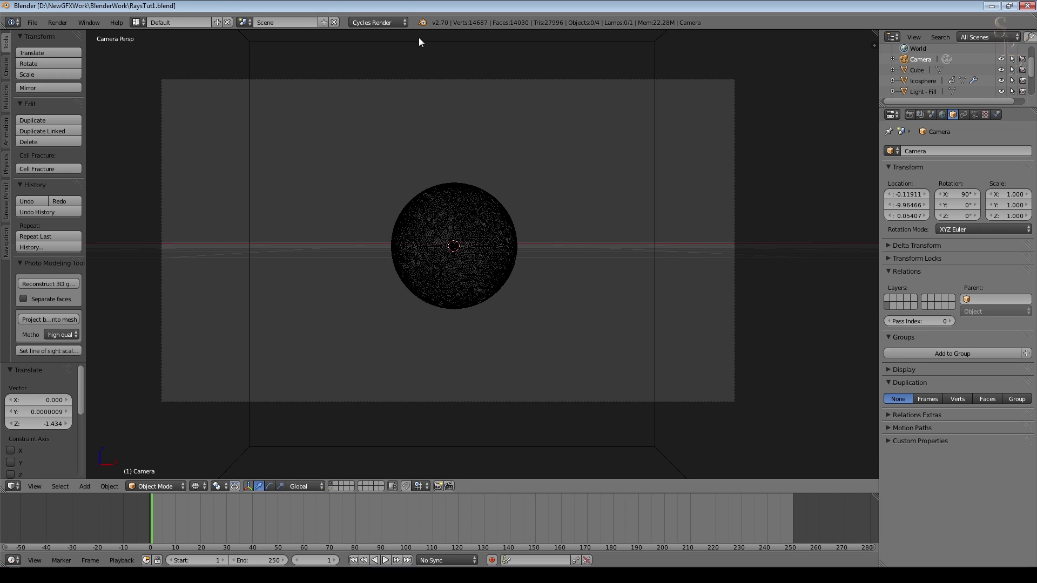
Change the render device from GPU Compute to CPU
left_click(910, 115)
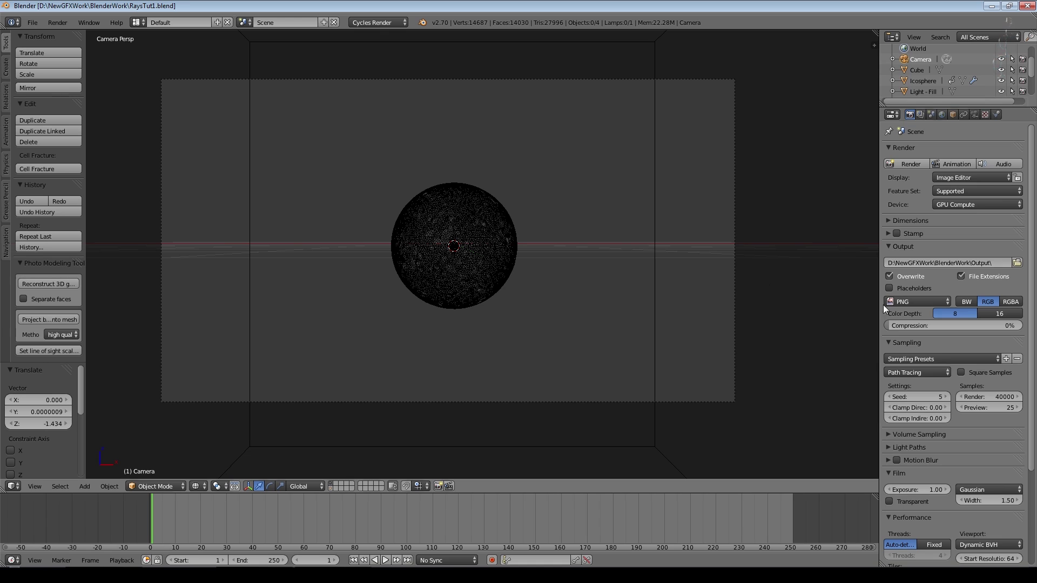
left_click(973, 206)
left_click(963, 190)
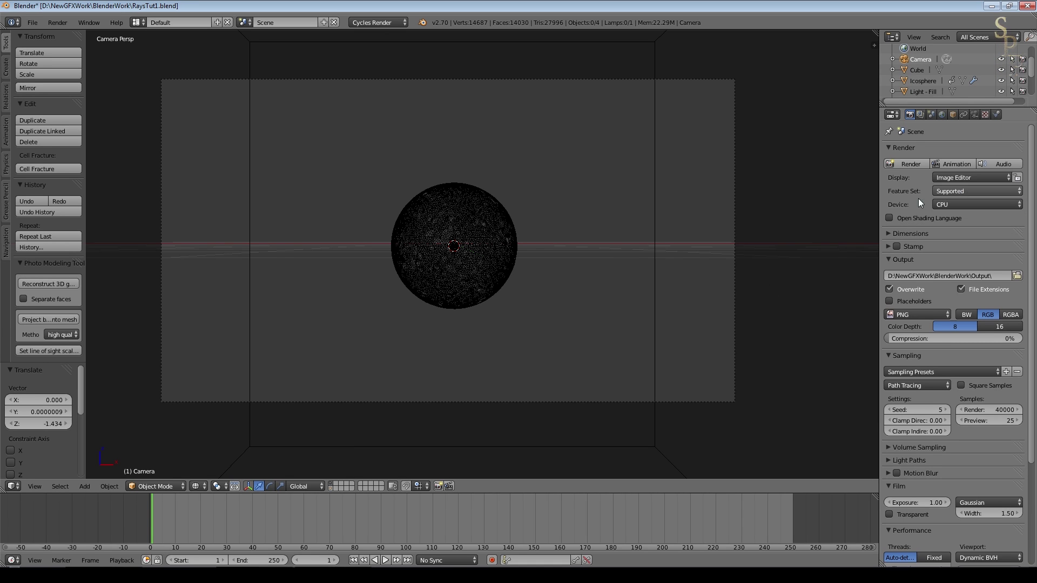
Switch the viewport to solid shading and select the large enclosing cube
left_click(197, 486)
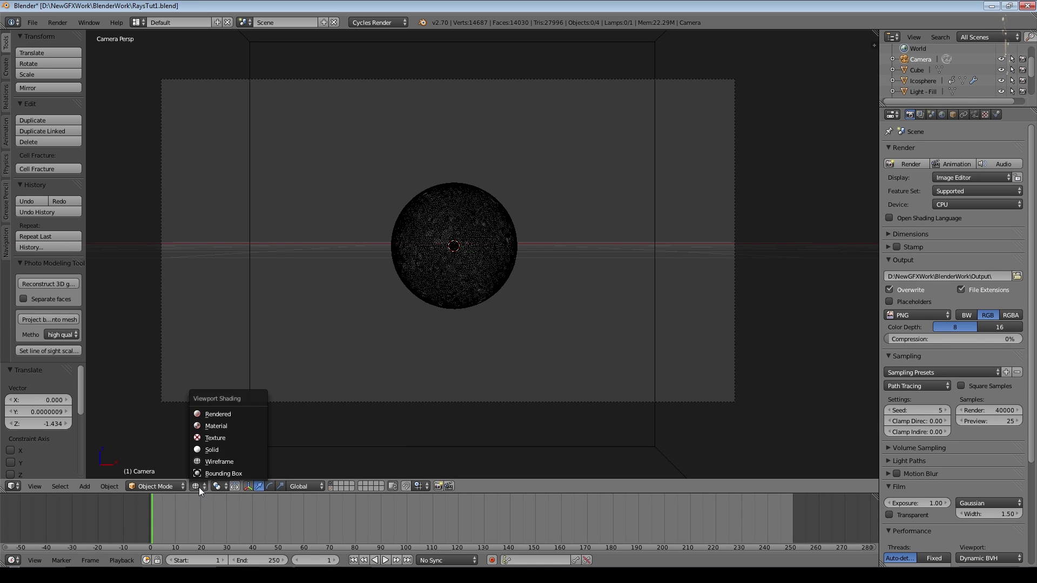
left_click(228, 450)
scroll(446, 317, "down", 3)
scroll(446, 318, "up", 4)
middle_click_drag(446, 318, 420, 345)
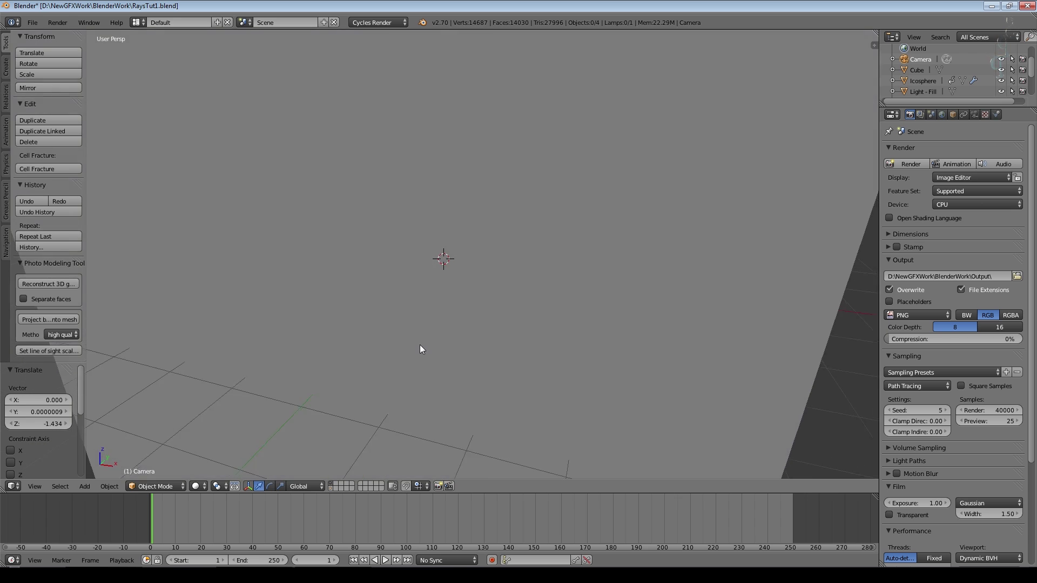
scroll(421, 346, "down", 5)
right_click(480, 224)
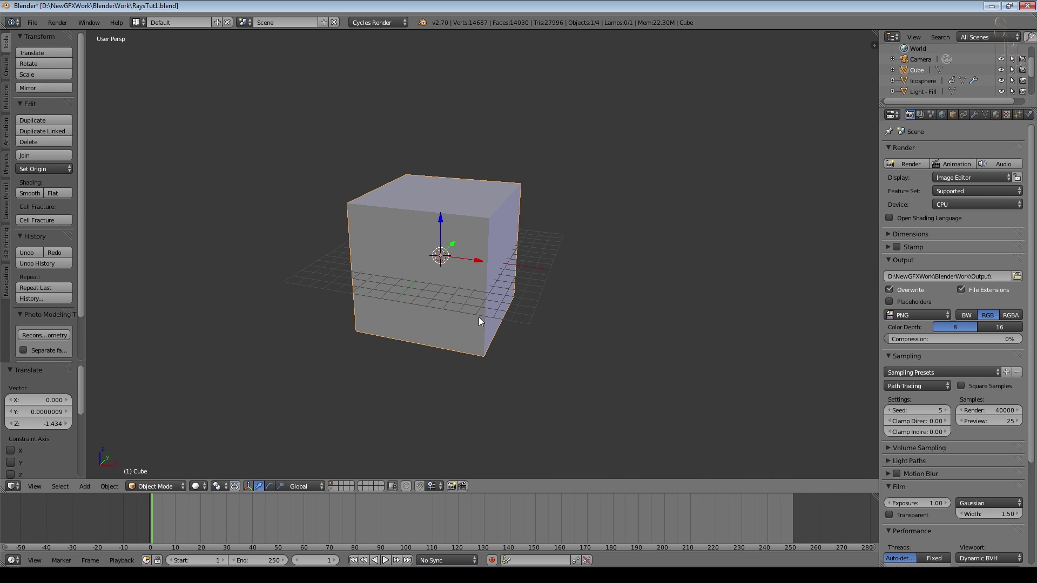
Give the cube new Material.004 and make the upper half of a split 3D view a Shader Editor
left_click(997, 113)
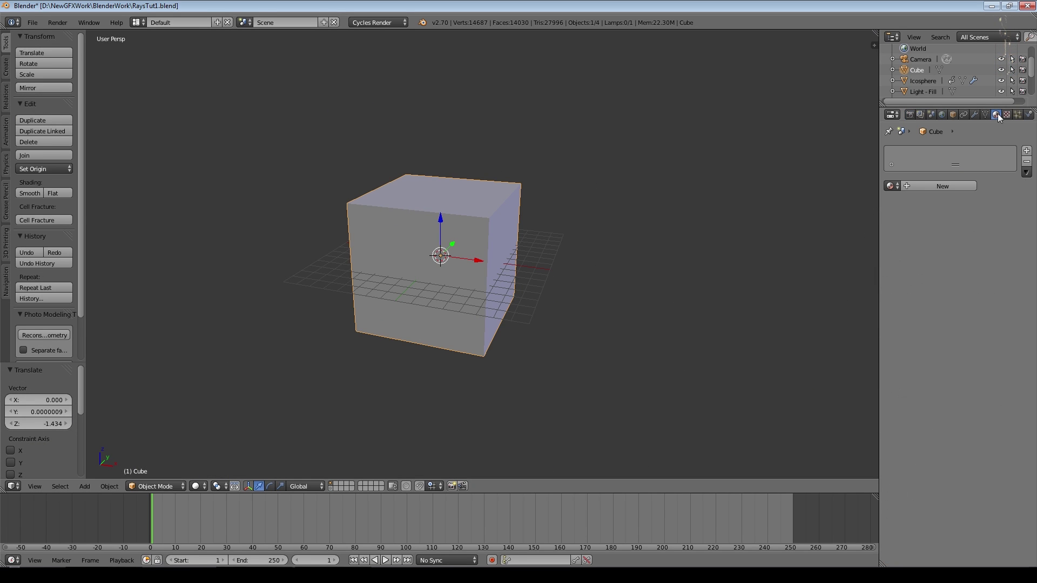
left_click(948, 186)
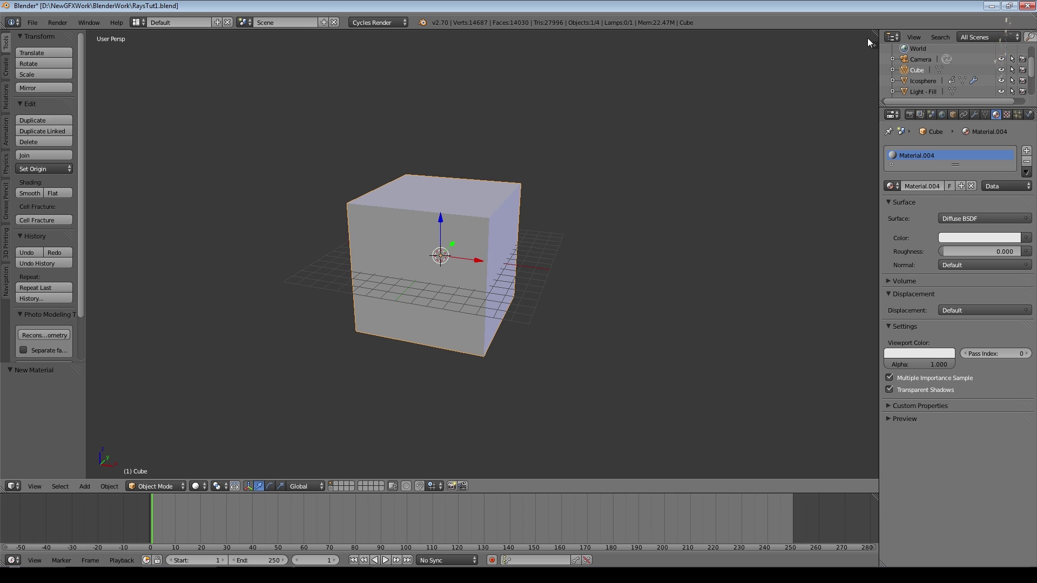
left_click_drag(3, 489, 5, 180)
left_click(8, 185)
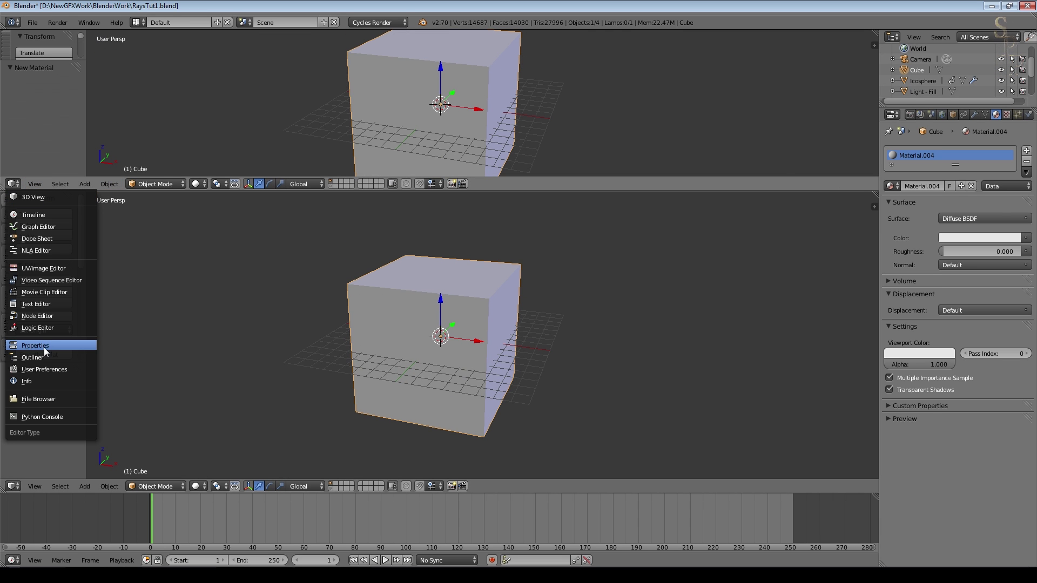
left_click(42, 316)
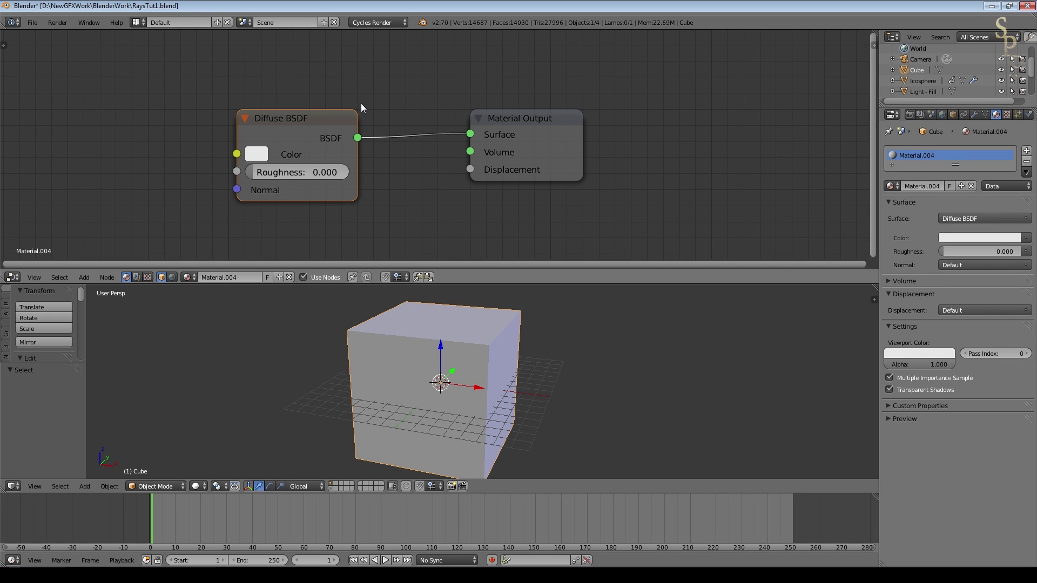
Replace the Diffuse BSDF with a Mix Shader connected to Material Output's Volume input
key("x")
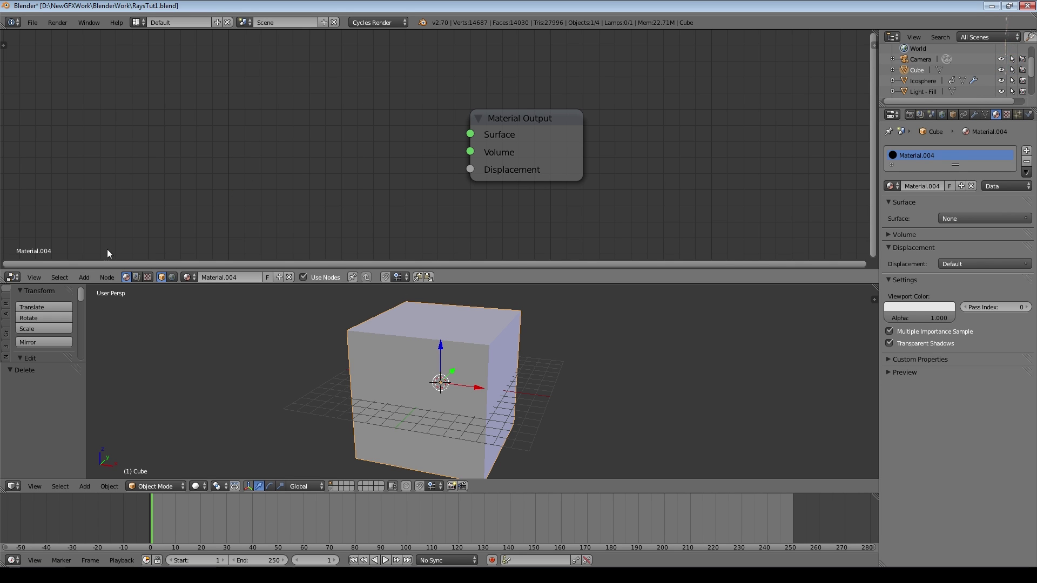
key("shift+a")
left_click(187, 233)
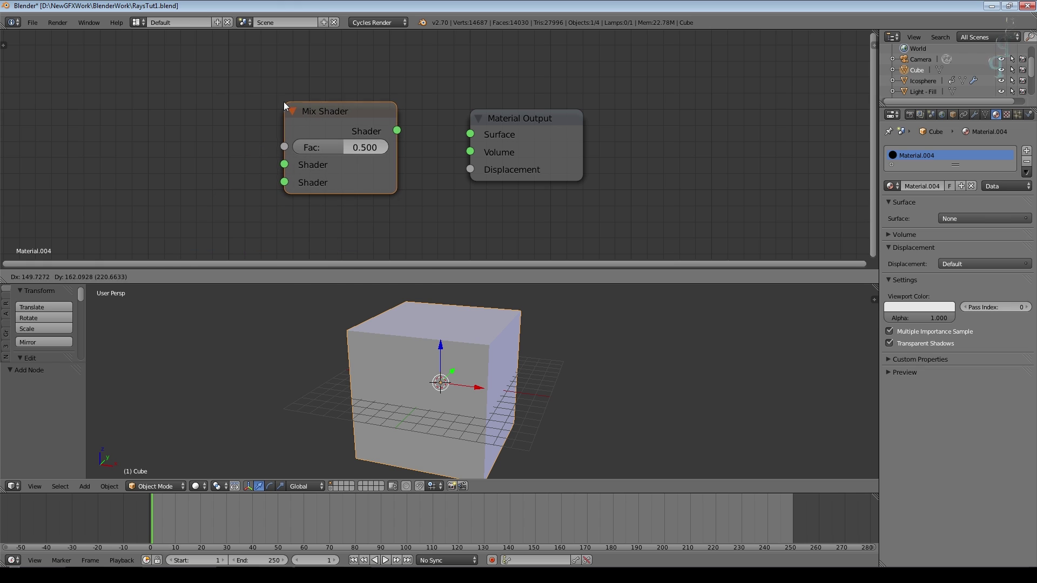
left_click(283, 101)
left_click_drag(471, 154, 471, 154)
middle_click_drag(589, 152, 734, 131)
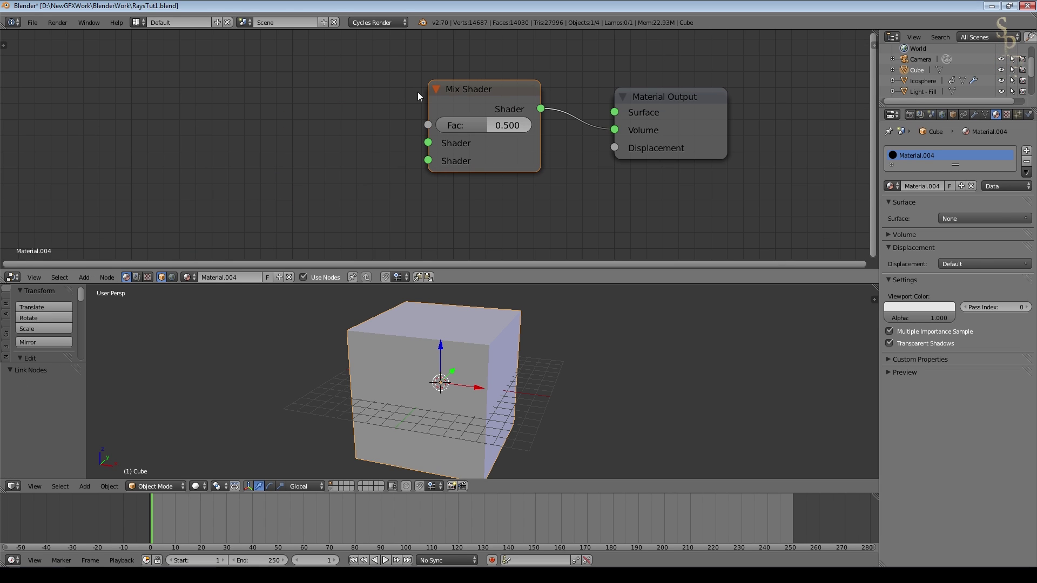
Add Volume Absorption and Volume Scatter nodes and feed both into the Mix Shader
left_click(81, 278)
mouse_move(99, 255)
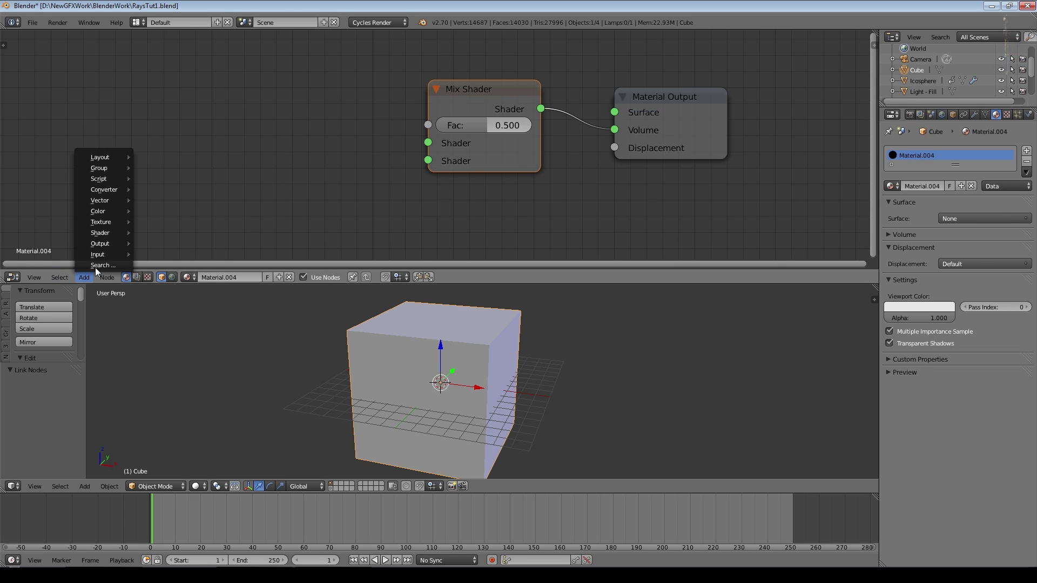
left_click(174, 423)
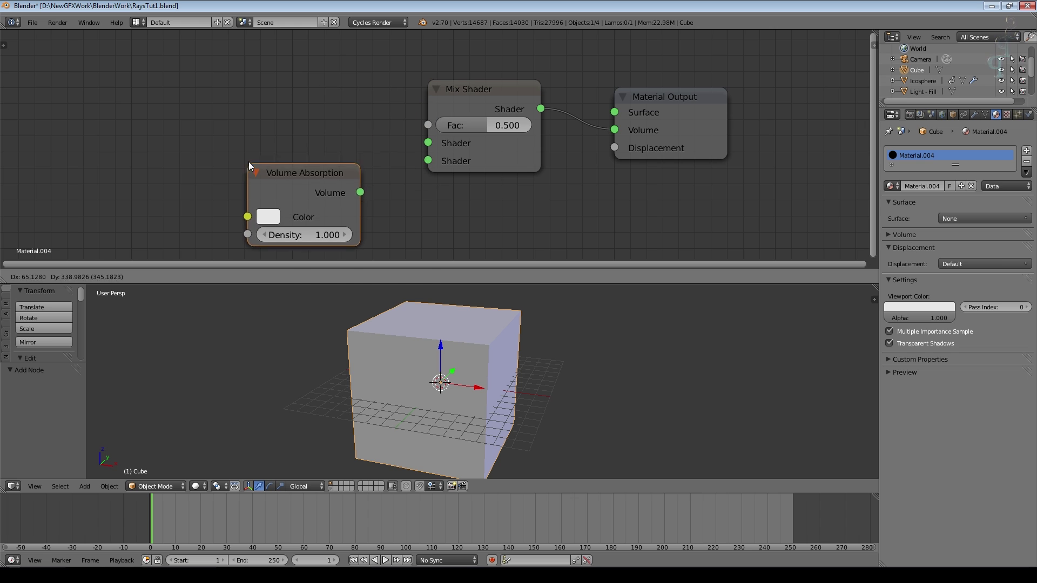
left_click(251, 163)
left_click(89, 278)
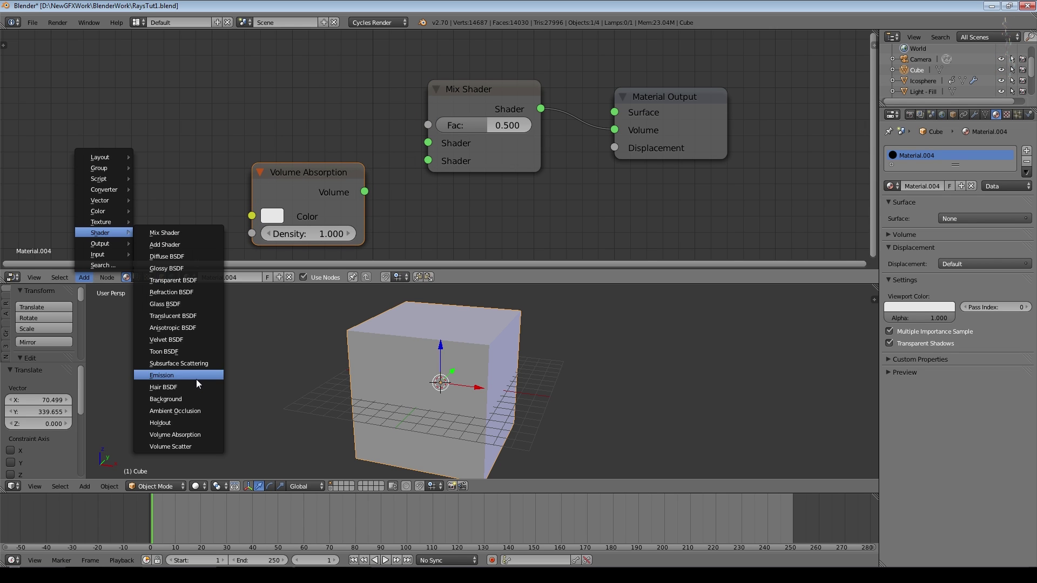
left_click(199, 447)
left_click(253, 55)
left_click(275, 104)
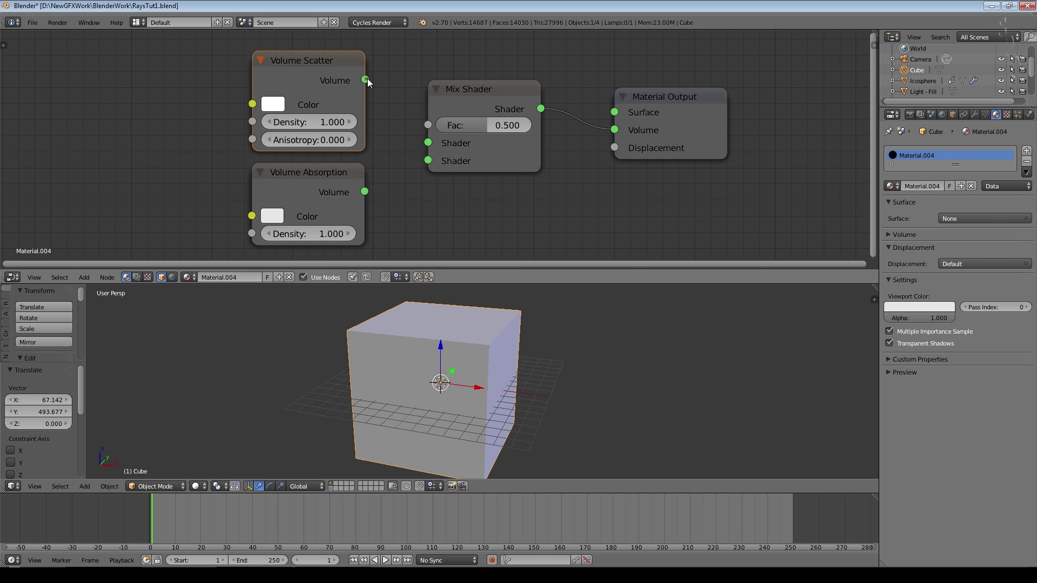
left_click_drag(365, 79, 428, 143)
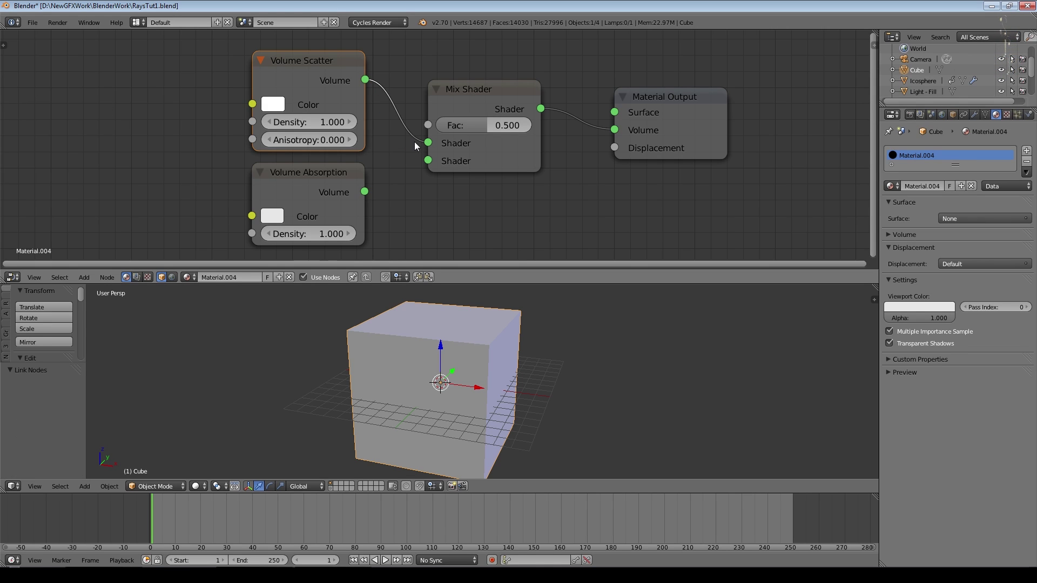
left_click(272, 217)
left_click_drag(366, 192, 428, 161)
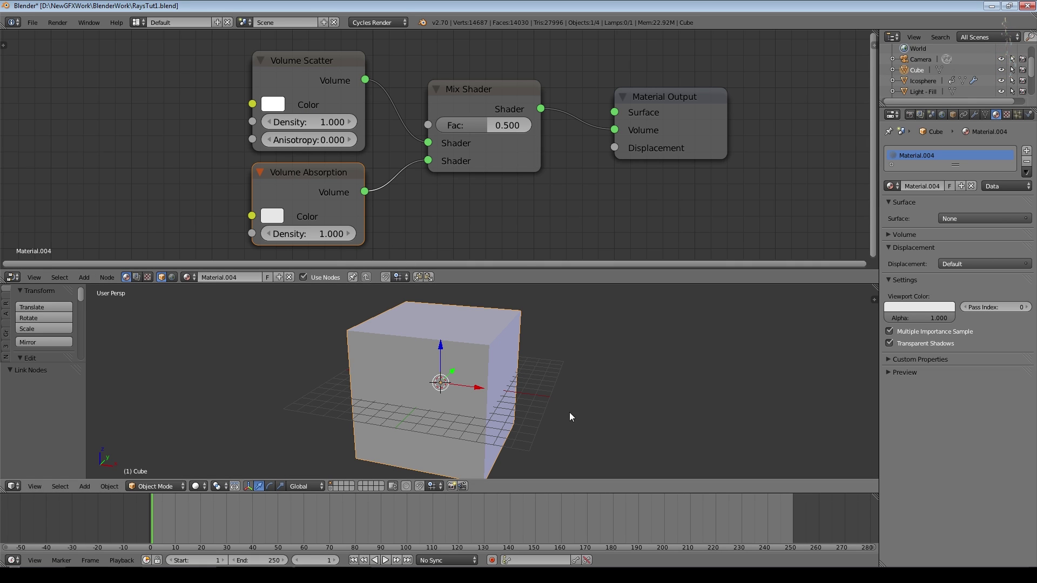
Select the Volume Scatter and Volume Absorption nodes, then save the blend file, overwriting it
right_click(386, 432)
right_click(315, 69)
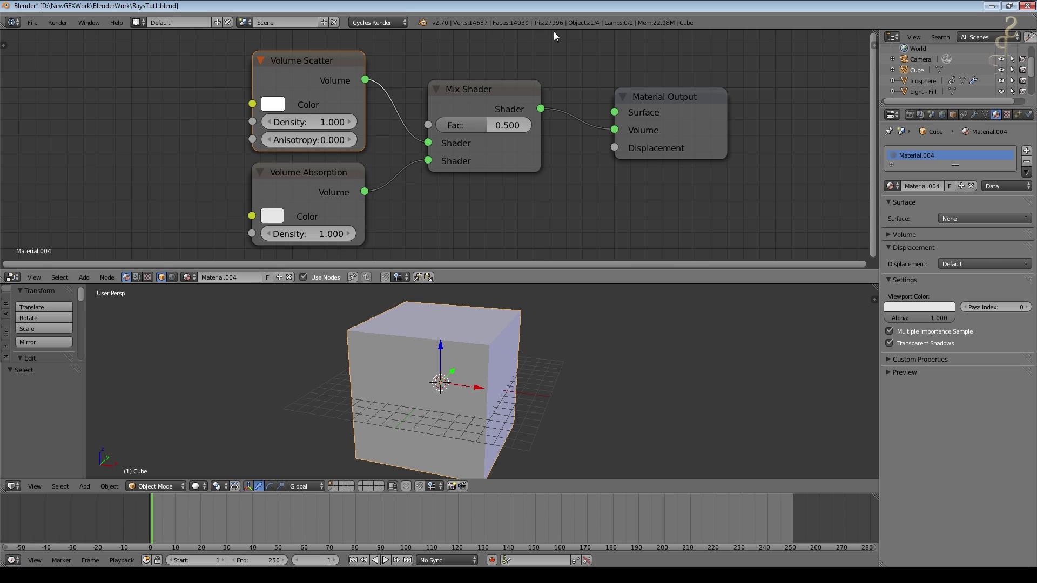
right_click(317, 171)
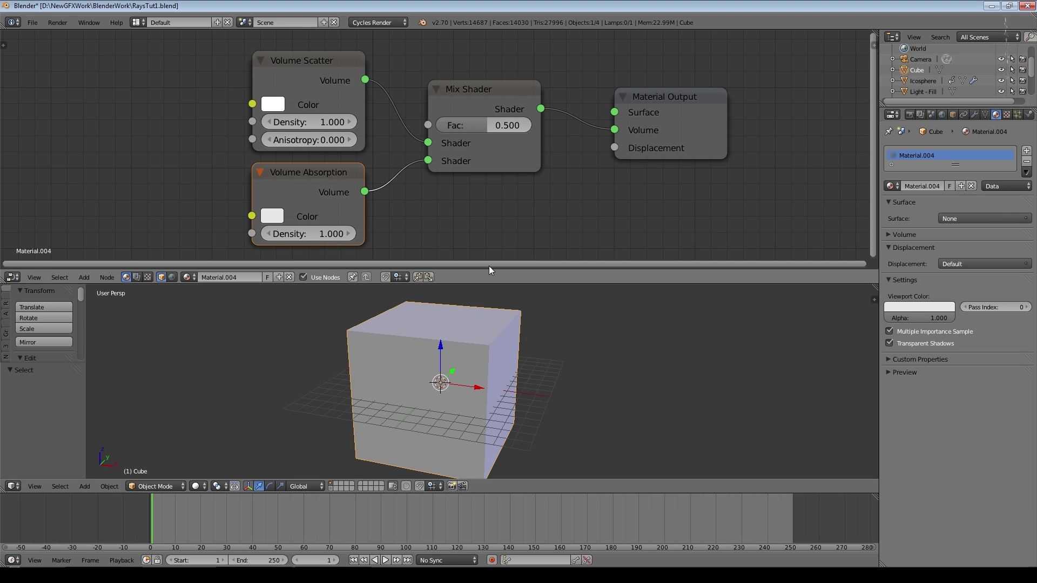
key("ctrl+s")
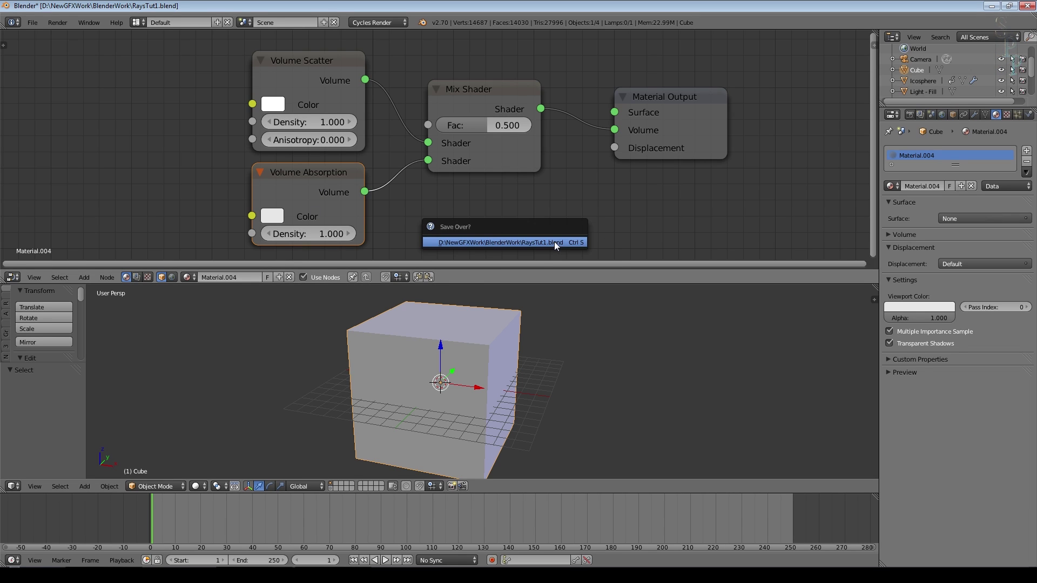
left_click(561, 236)
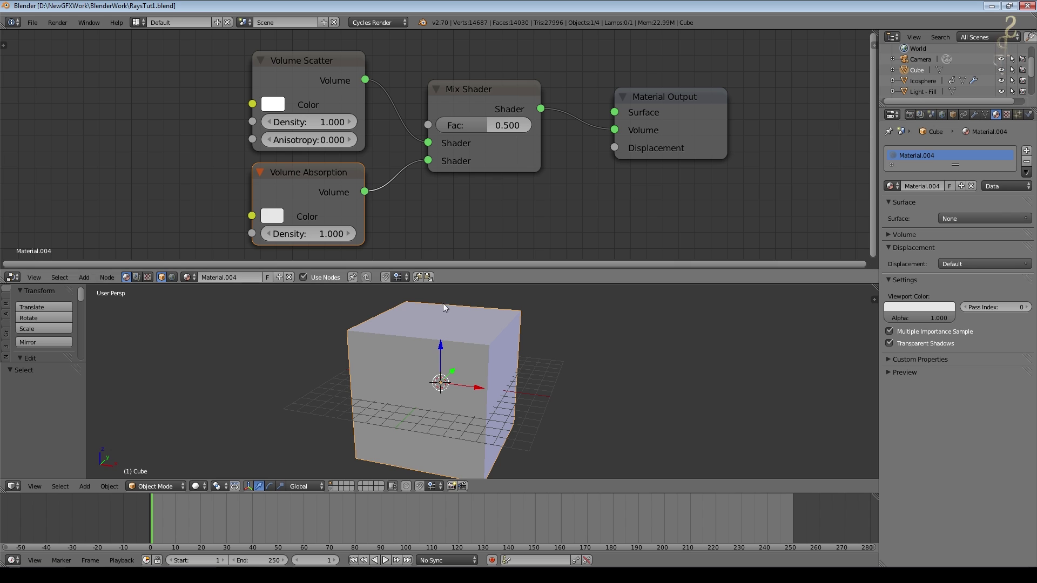
scroll(466, 404, "up", 1)
In camera view, set viewport preview samples to 10 and expand the Dimensions settings
key("KP_0")
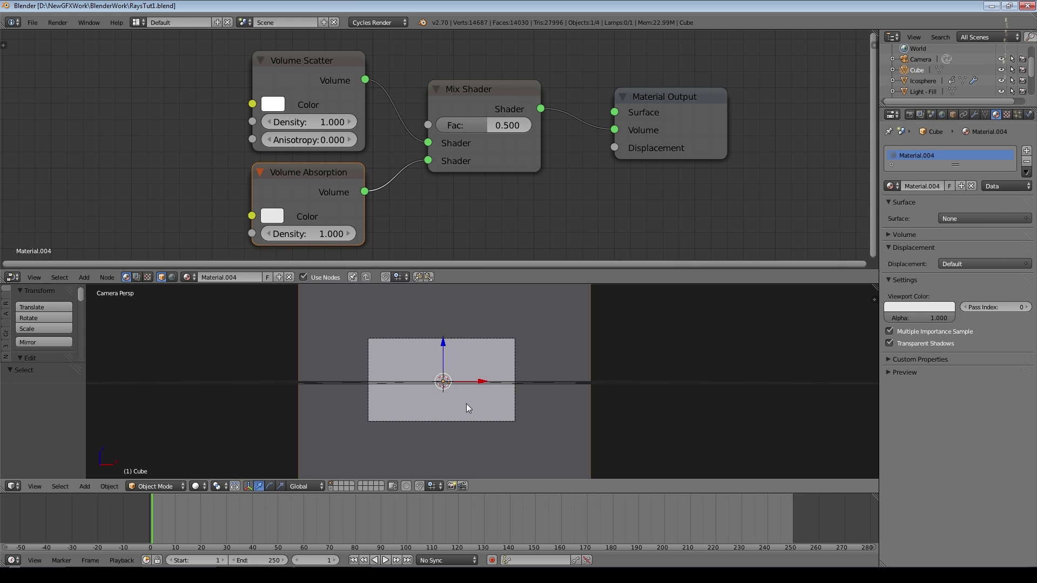
left_click(910, 114)
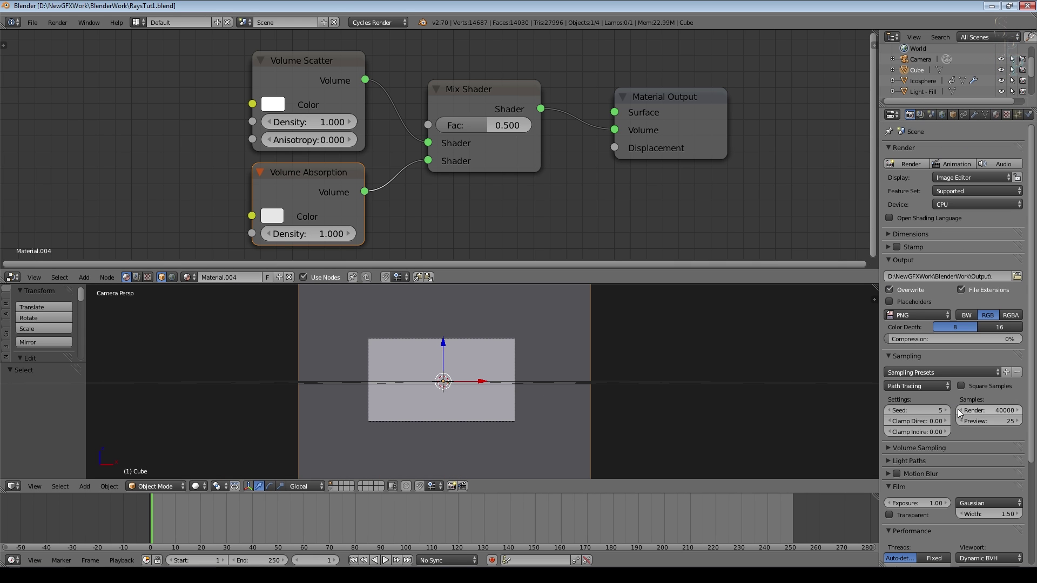
left_click(999, 421)
type("10")
key("Return")
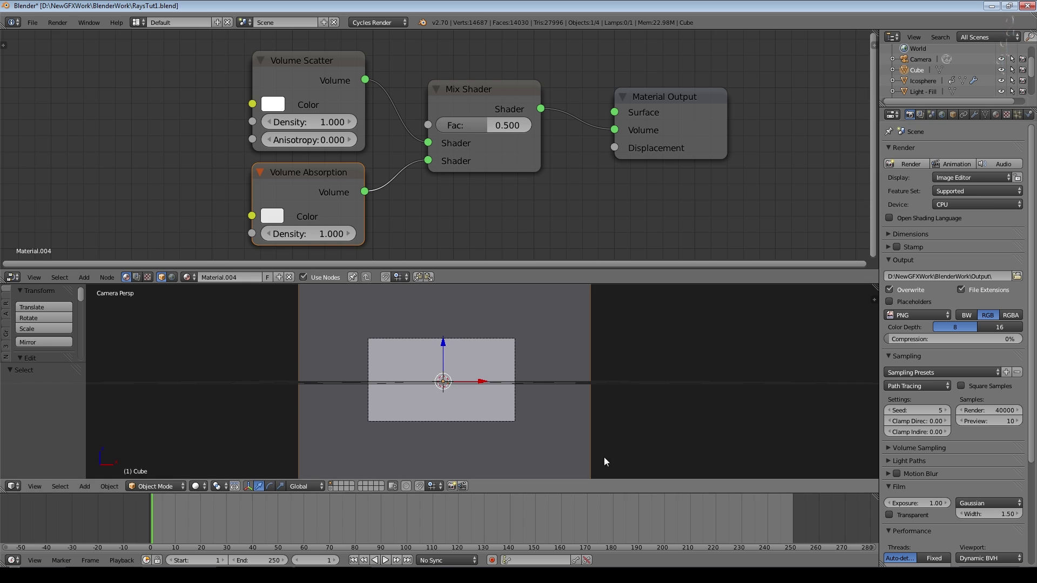
left_click_drag(765, 283, 832, 214)
left_click(891, 233)
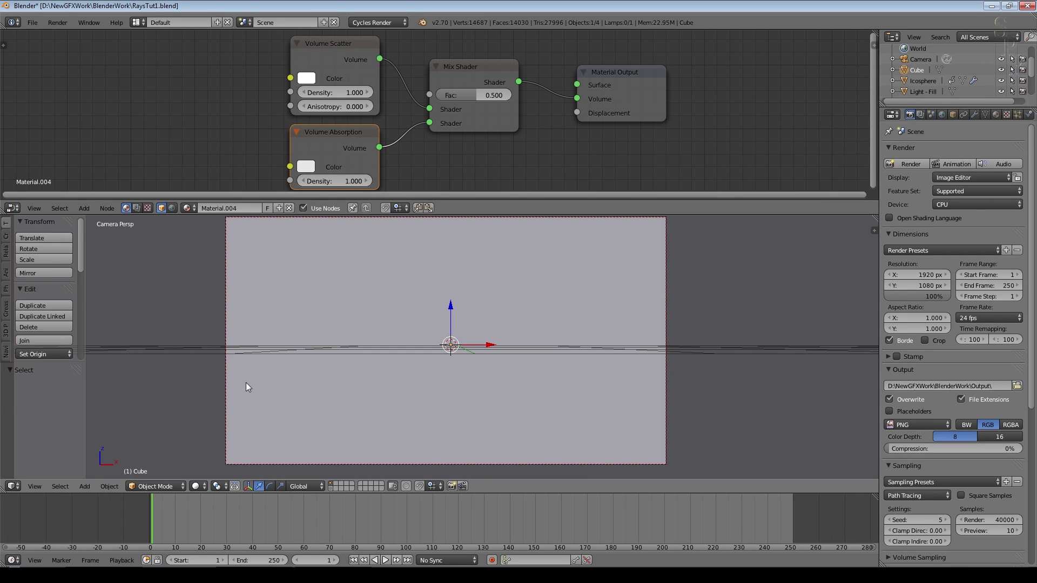
Switch the viewport to Rendered shading to watch light rays stream from the sphere
left_click(196, 486)
left_click(243, 412)
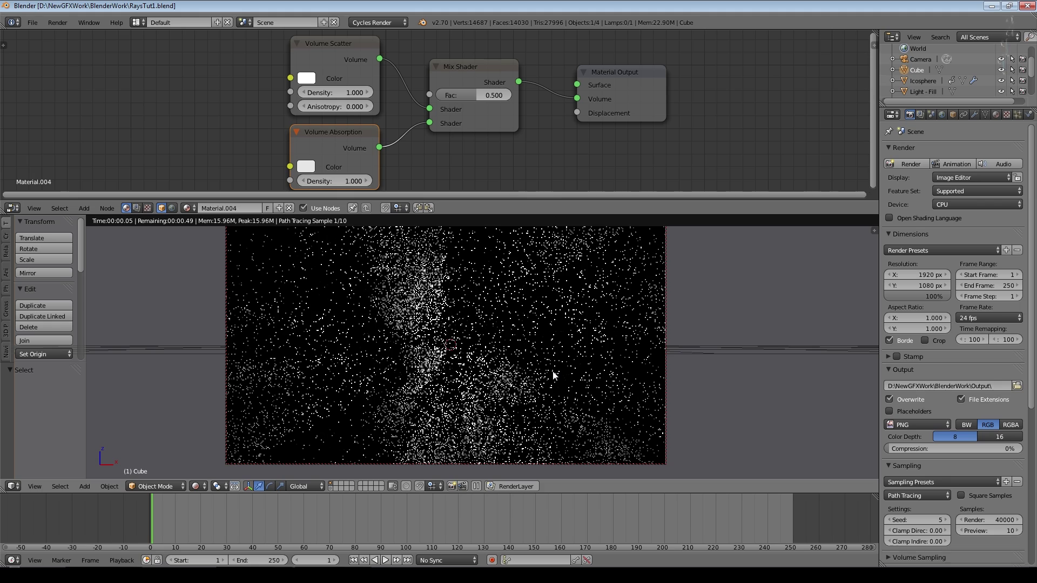
left_click(705, 431)
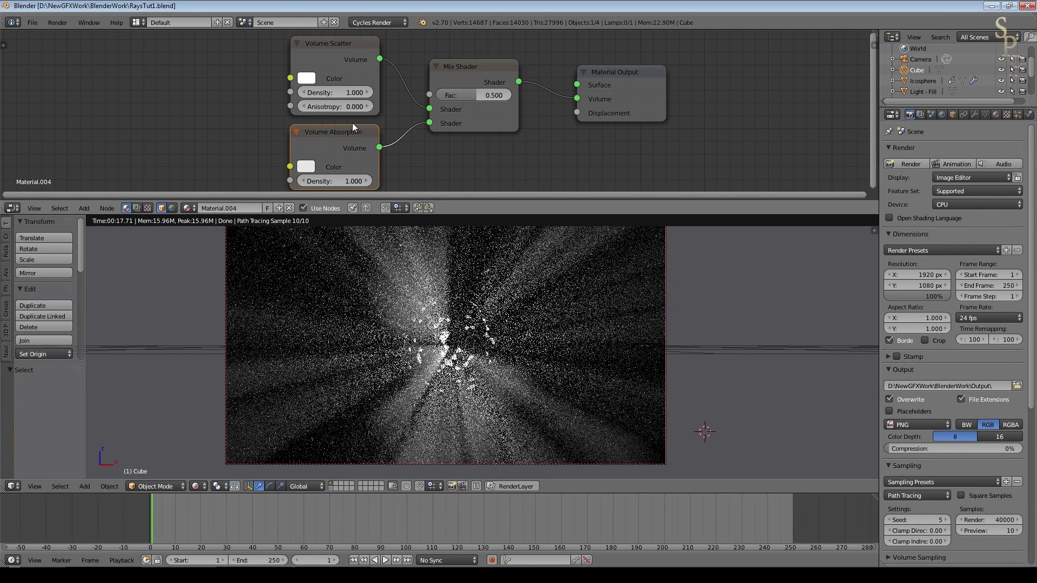
Set Volume Scatter density to 0.5, turn off caustics, and raise volume bounces to 2
double_click(340, 91)
key("BackSpace")
type("5")
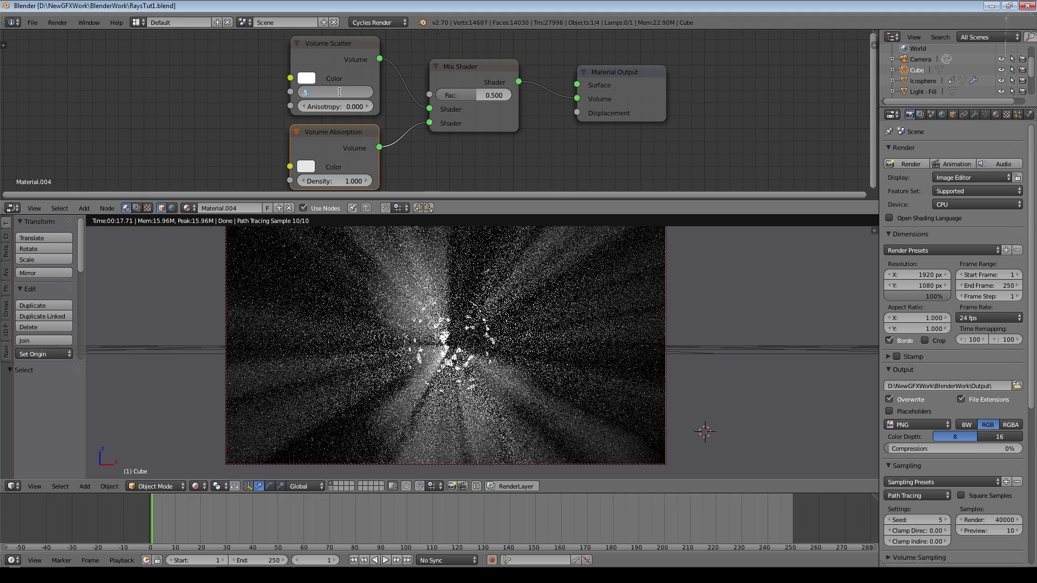
key("Return")
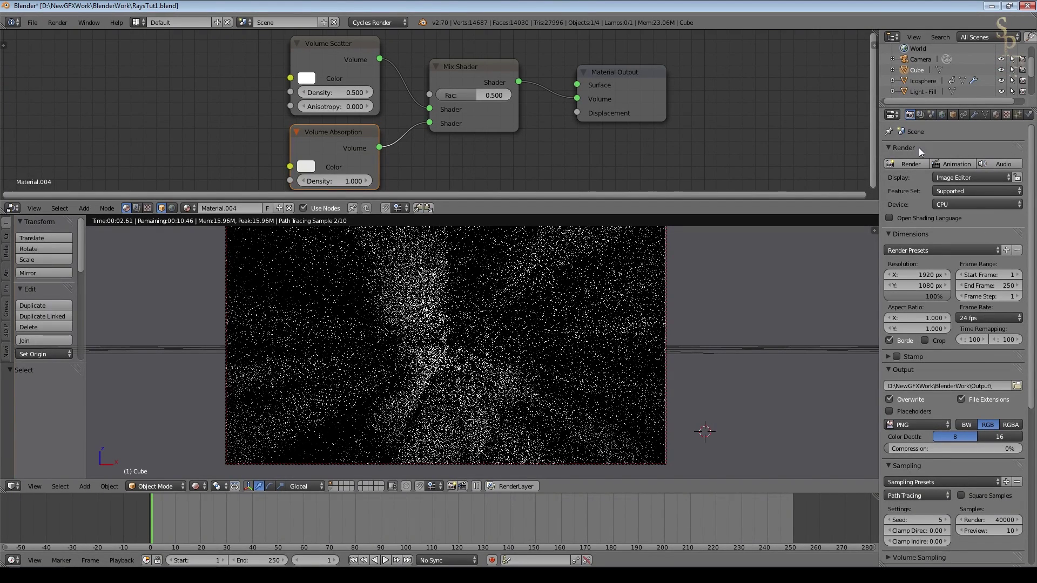
scroll(904, 363, "down", 1)
scroll(897, 407, "down", 1)
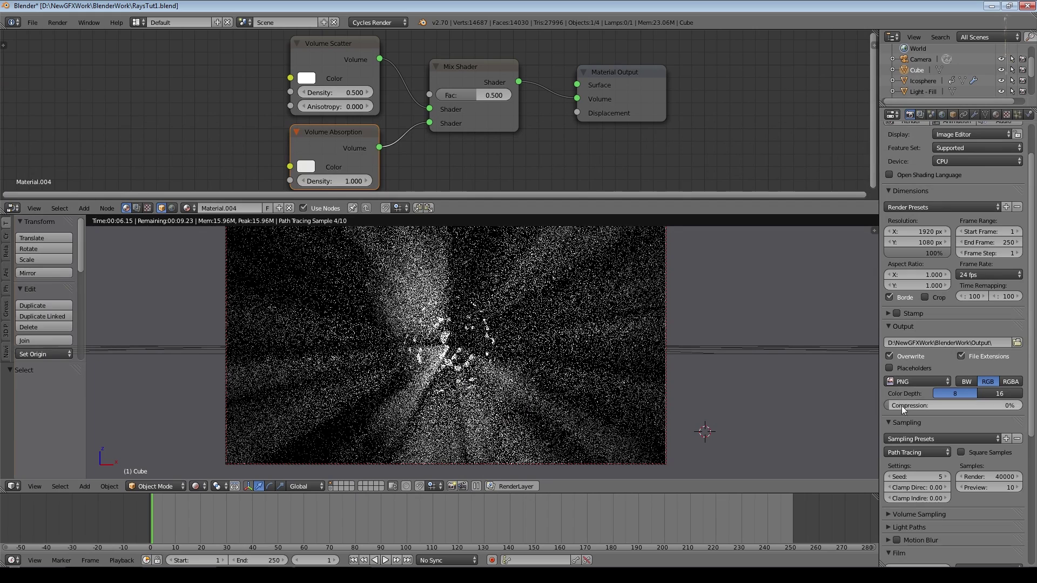
left_click_drag(897, 514, 897, 527)
scroll(894, 494, "down", 4)
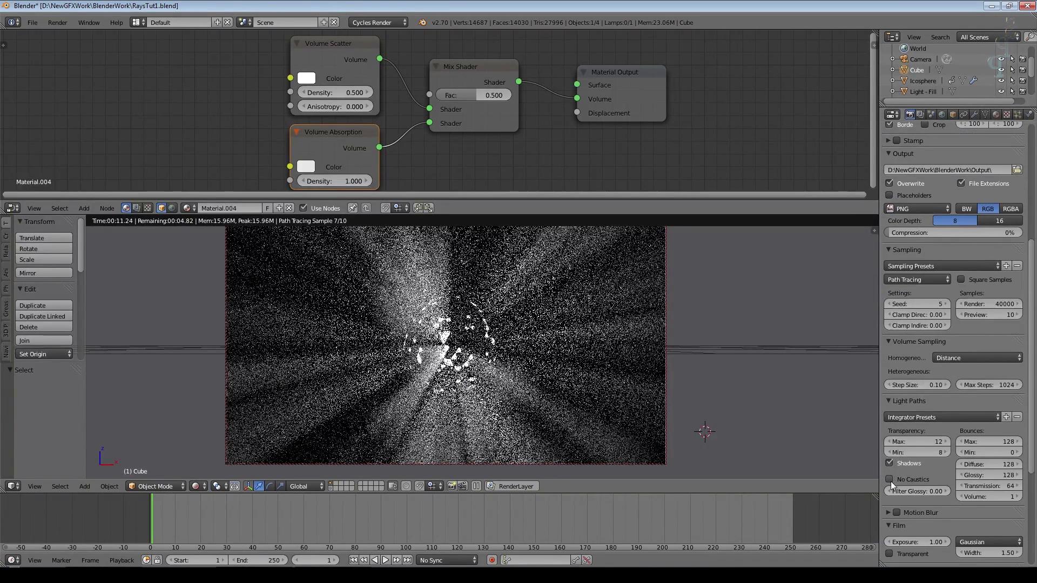
left_click(890, 479)
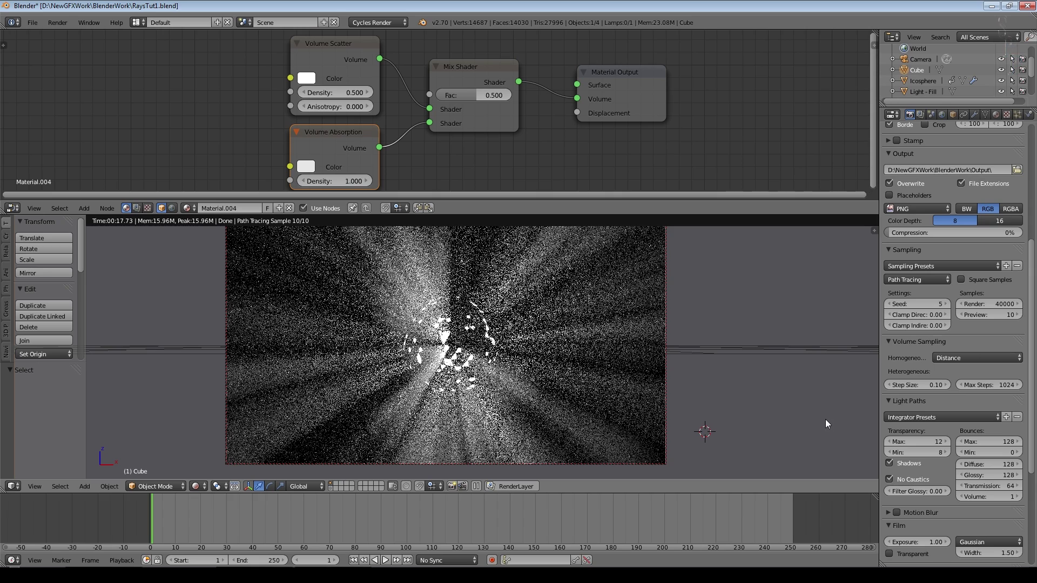
left_click(1016, 496)
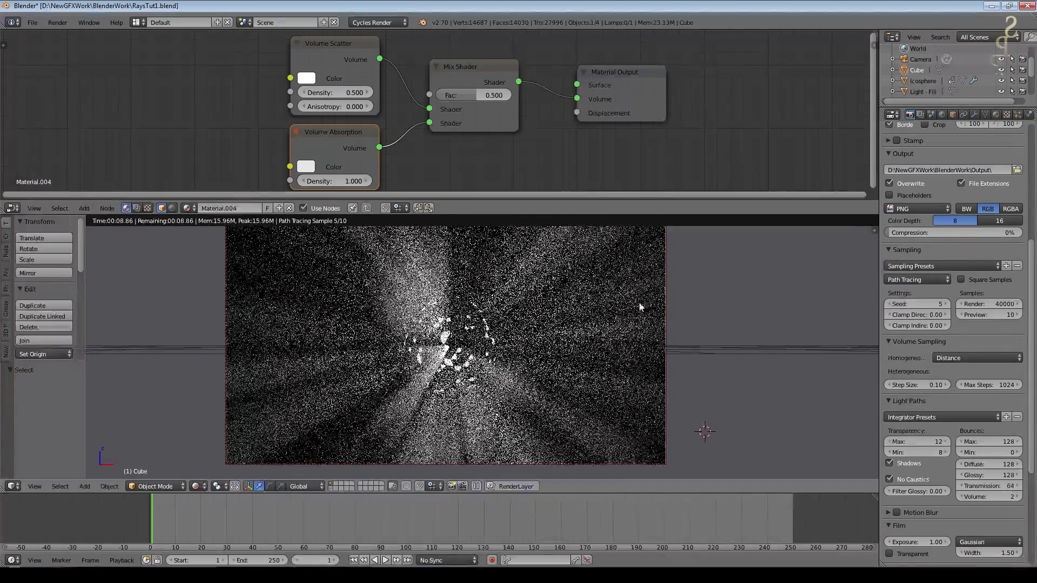
scroll(939, 90, "down", 2)
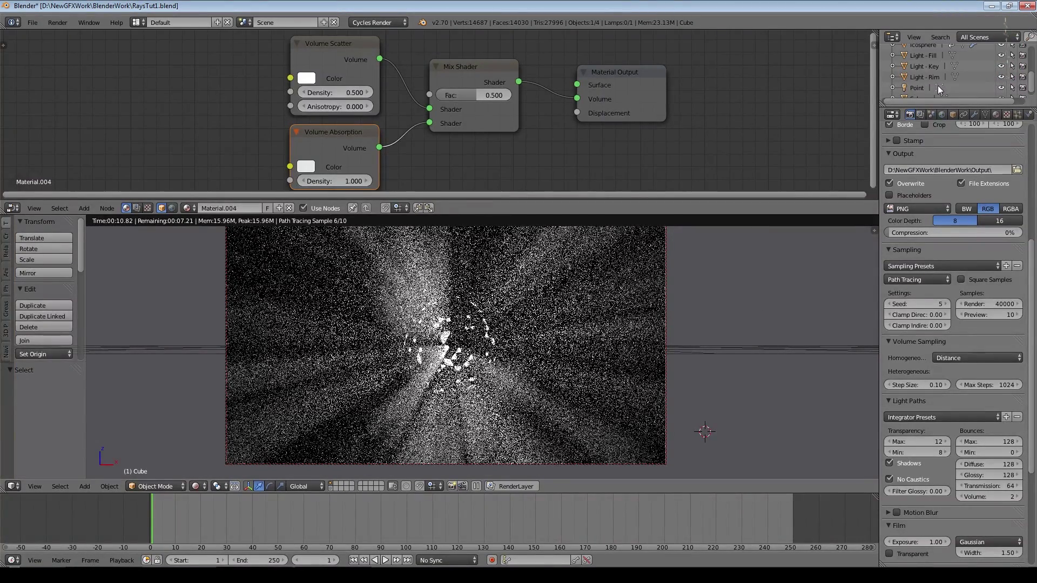
scroll(936, 85, "down", 2)
Tint the Point lamp's light colour a warm peach
left_click(935, 83)
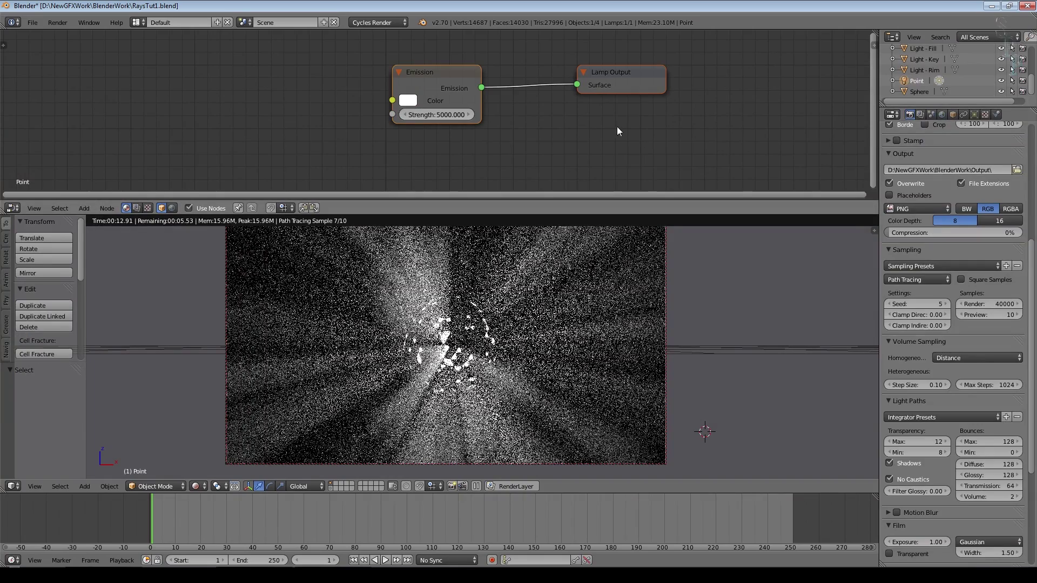
left_click(974, 114)
left_click(977, 288)
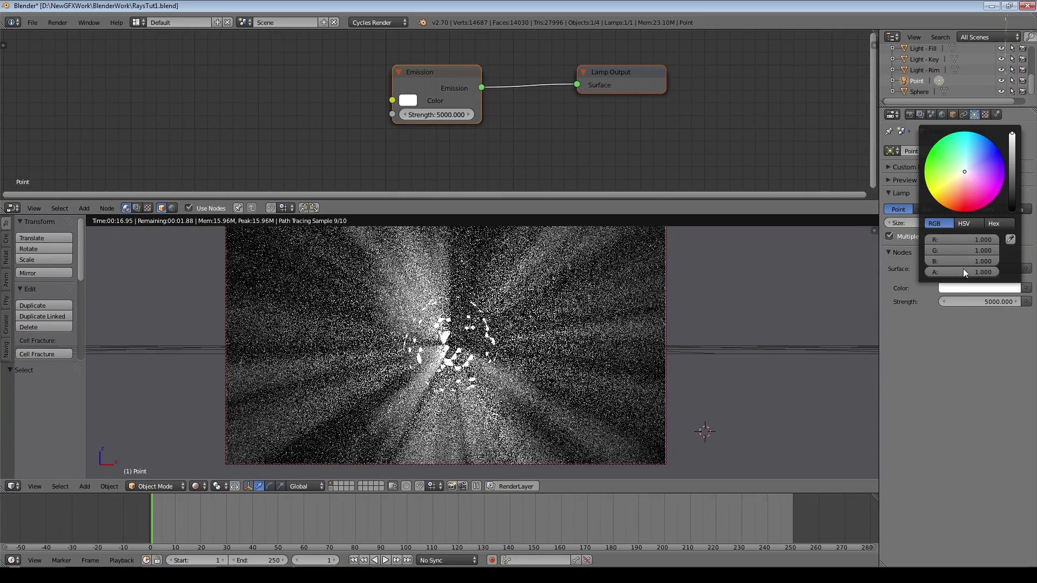
left_click(957, 182)
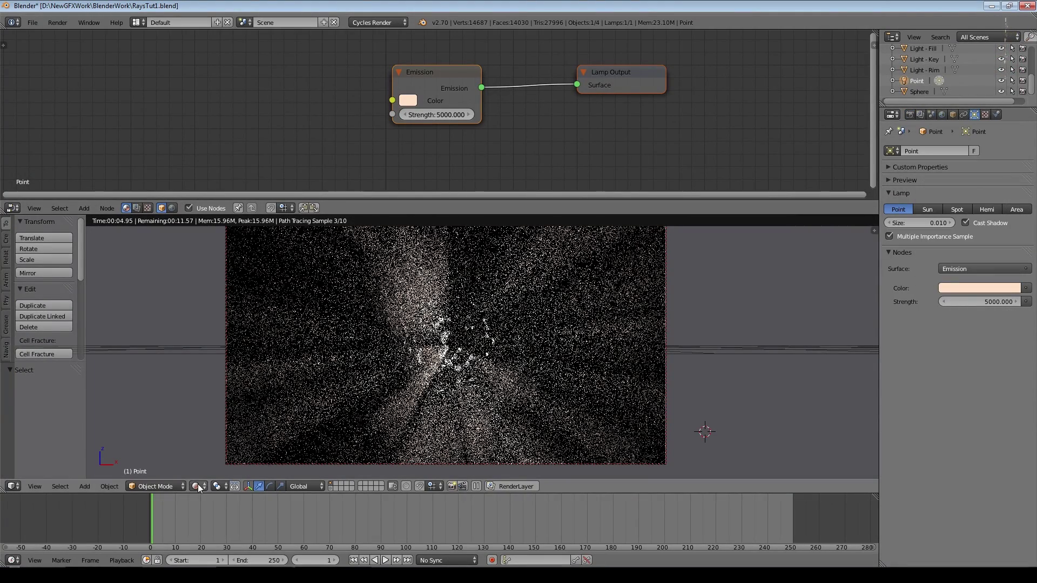
Switch the viewport back to solid shading
left_click(199, 487)
left_click(235, 449)
left_click(908, 114)
scroll(957, 390, "down", 5)
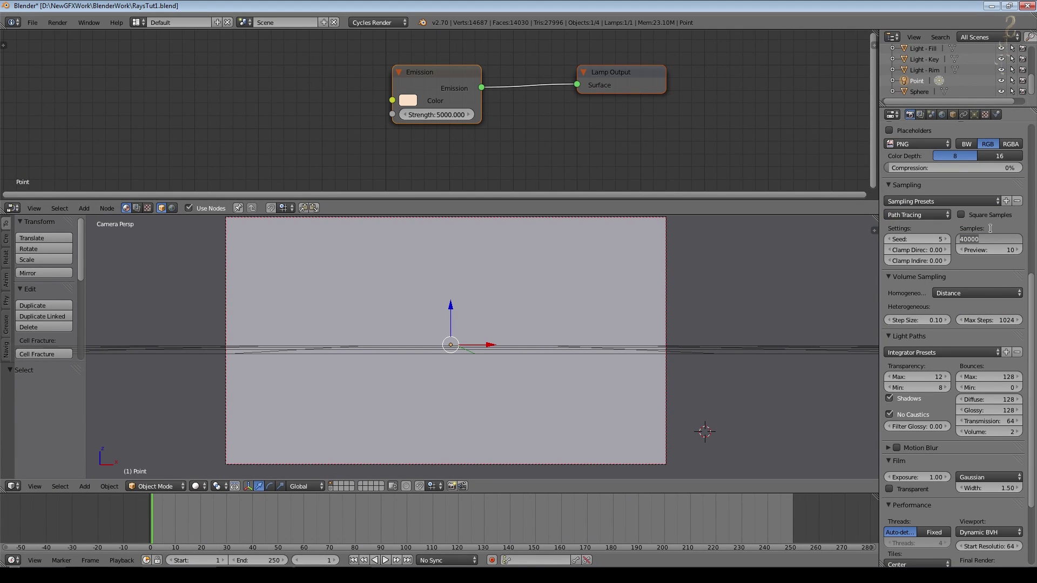
type("Render: 25")
Set render samples to 25, save over the file, and render the frame
key("Return")
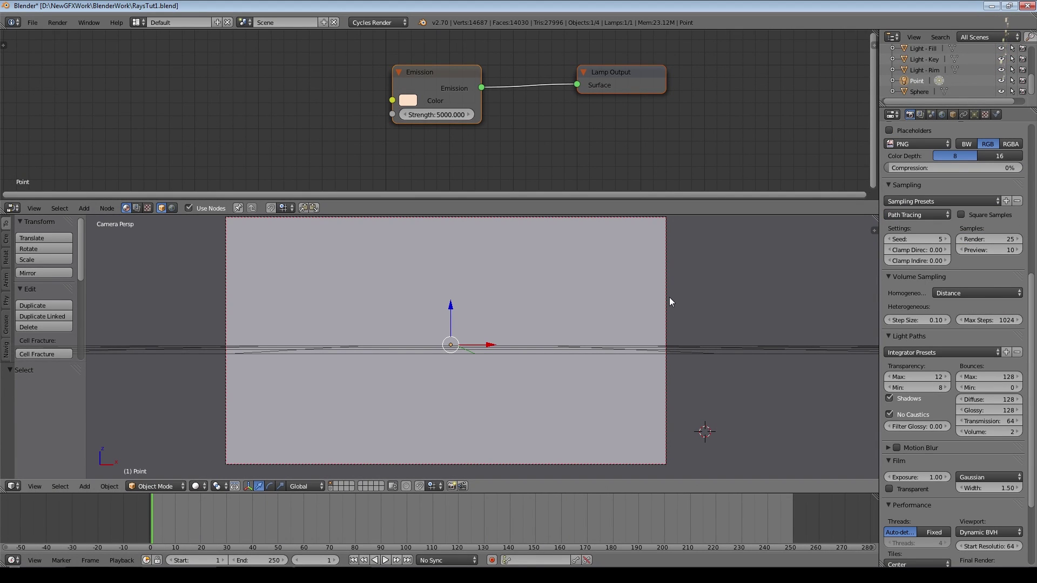
key("ctrl+s")
left_click(670, 297)
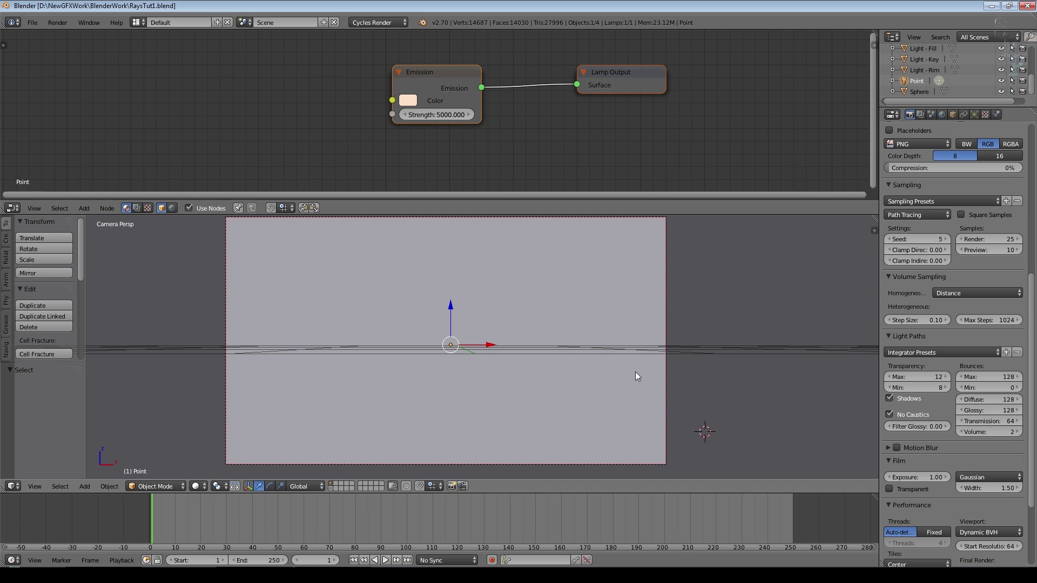
key("F12")
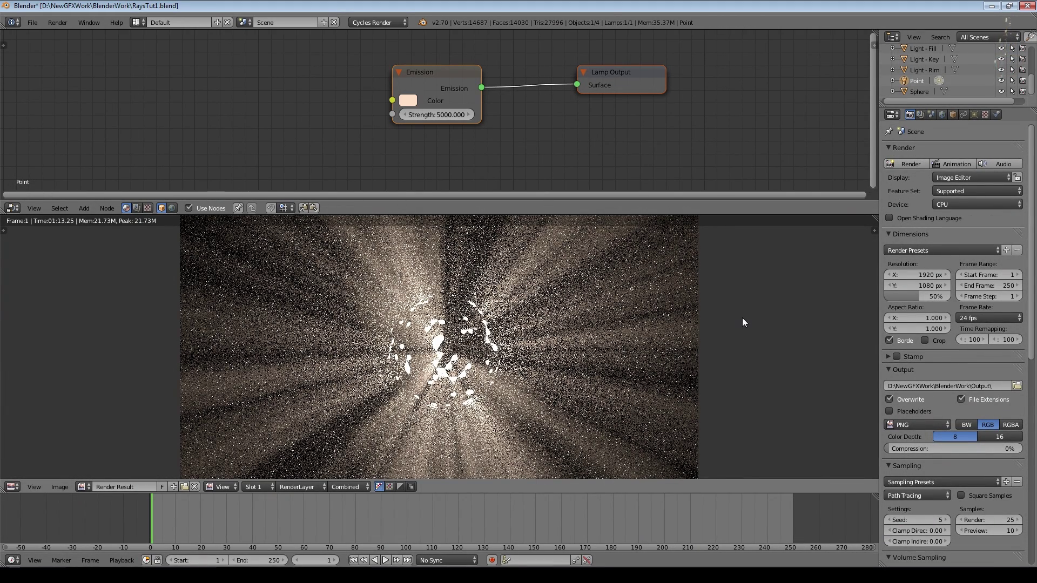
Set the point lamp strength to 3000 and Clamp Indirect to 0.09
left_click(973, 114)
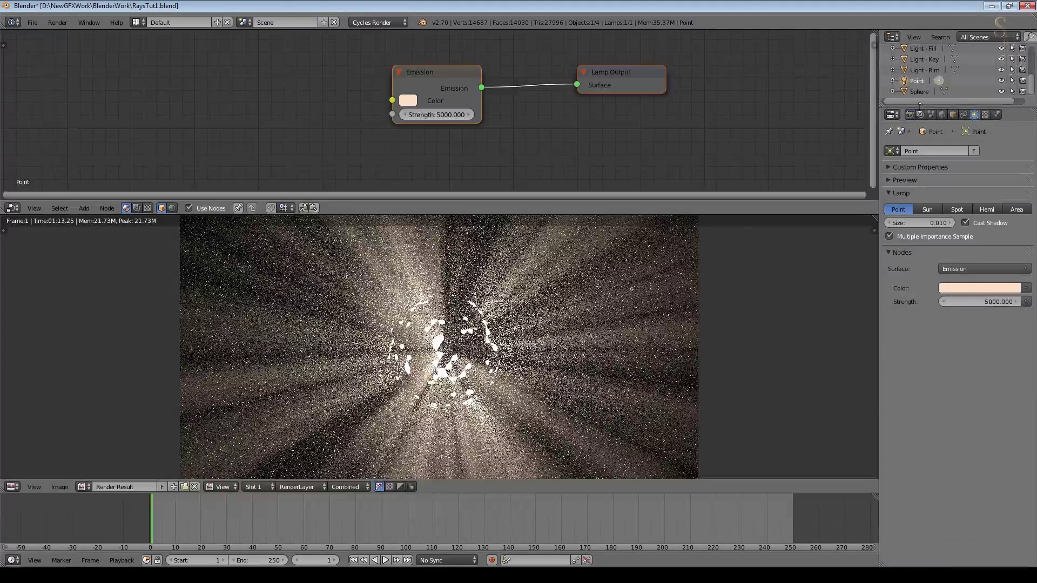
type("3")
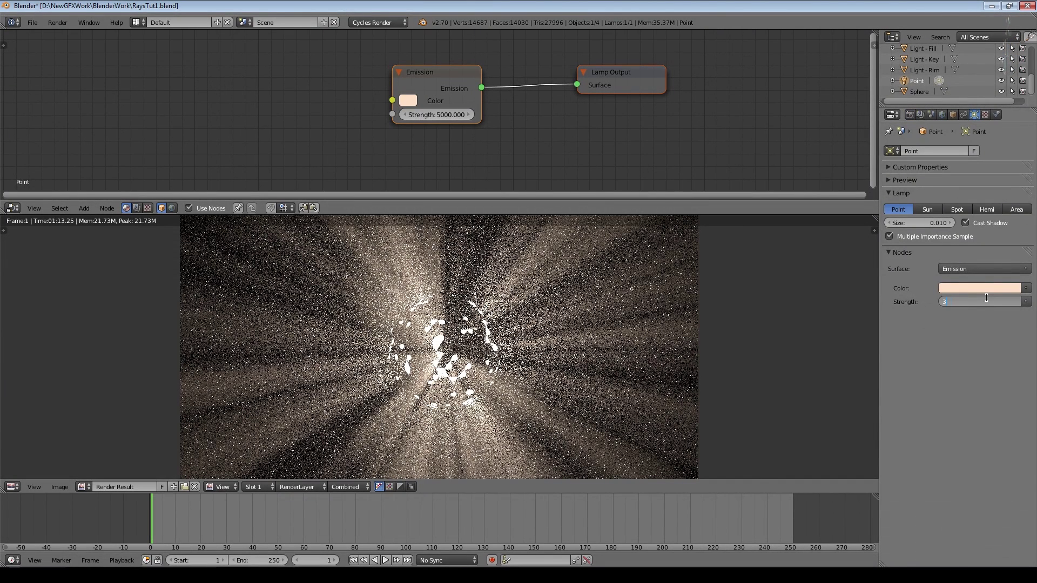
type("000")
key("Return")
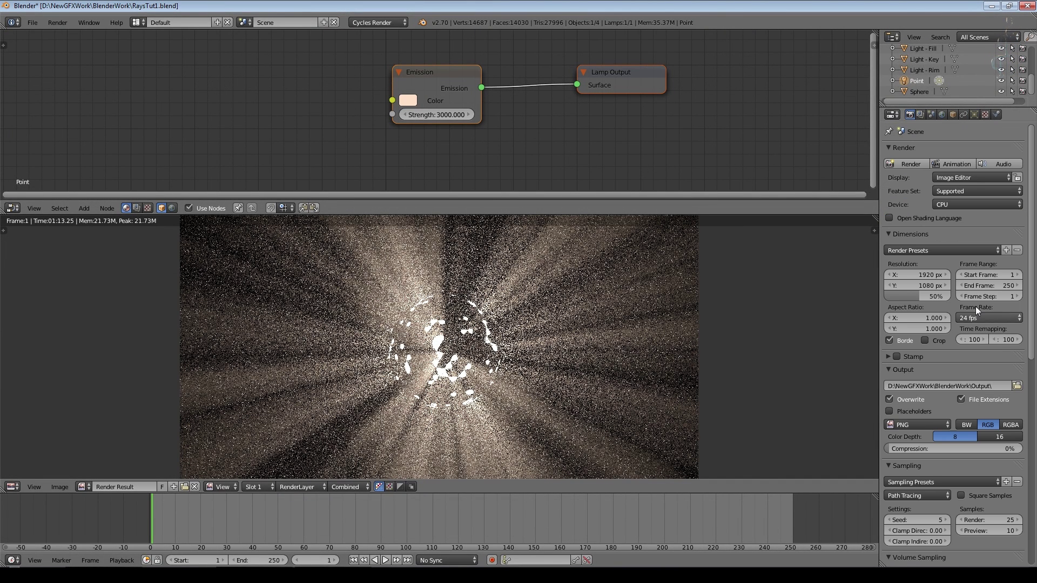
scroll(913, 399, "down", 5)
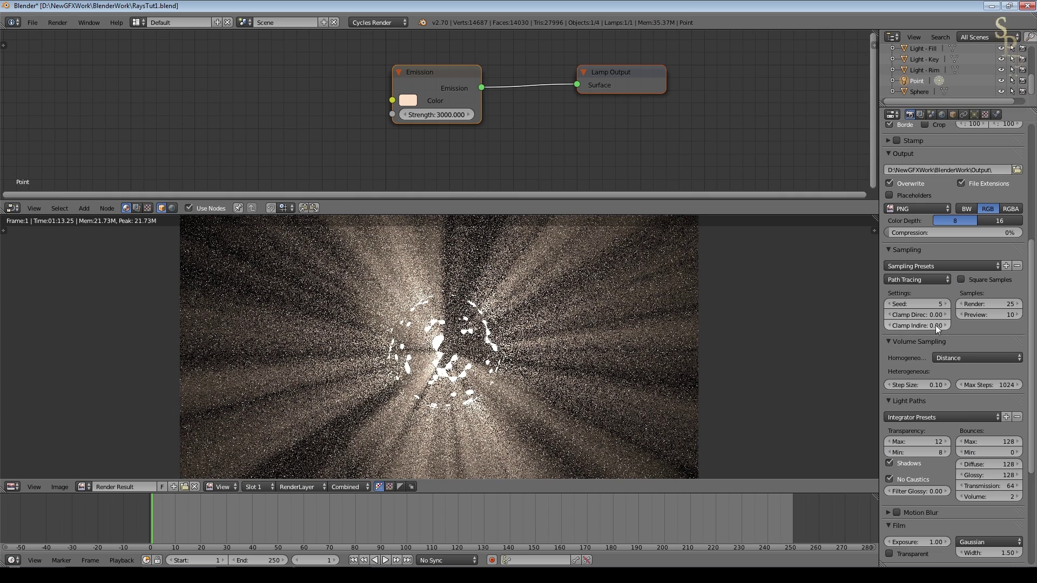
left_click(946, 325)
type("9")
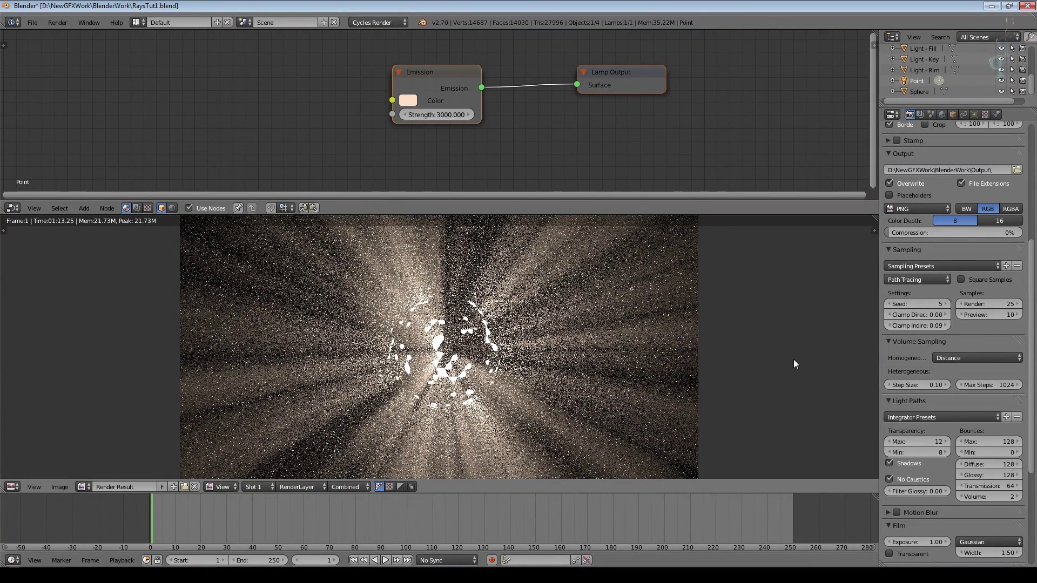
Re-render the frame, enlarge the render area, and show the compositing node tree
key("F12")
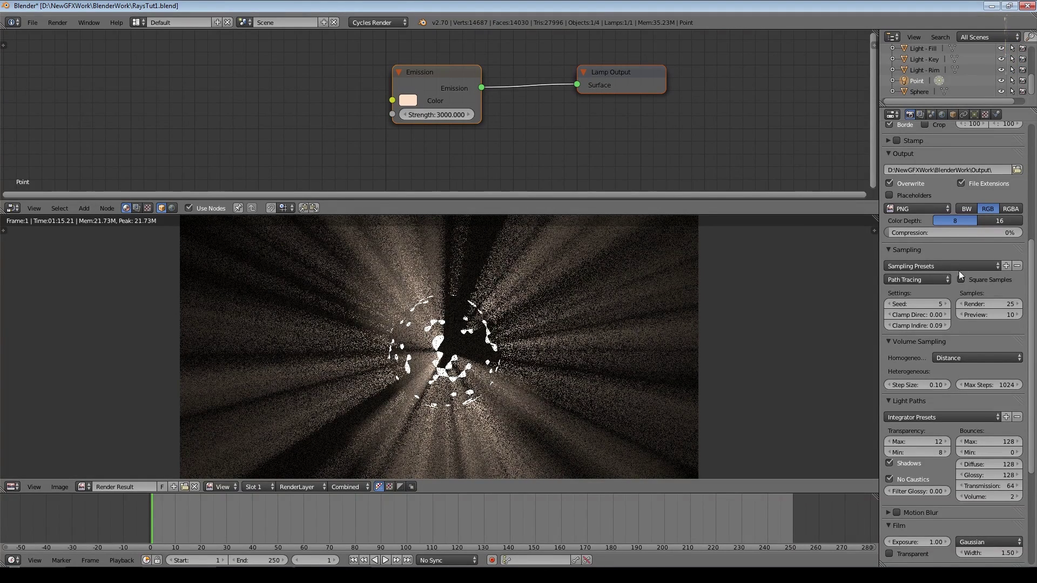
left_click_drag(804, 202, 802, 144)
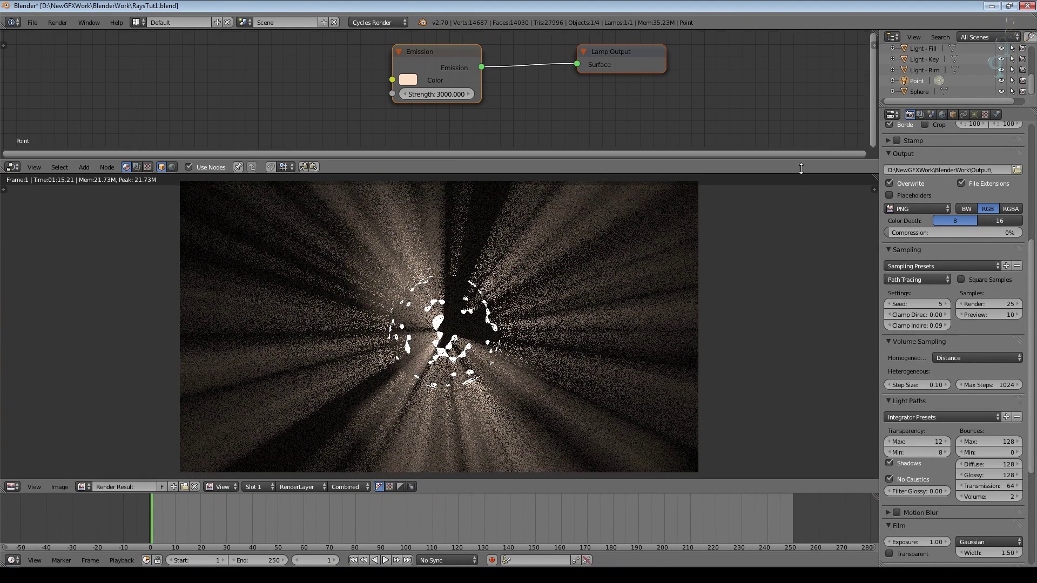
scroll(735, 332, "up", 1)
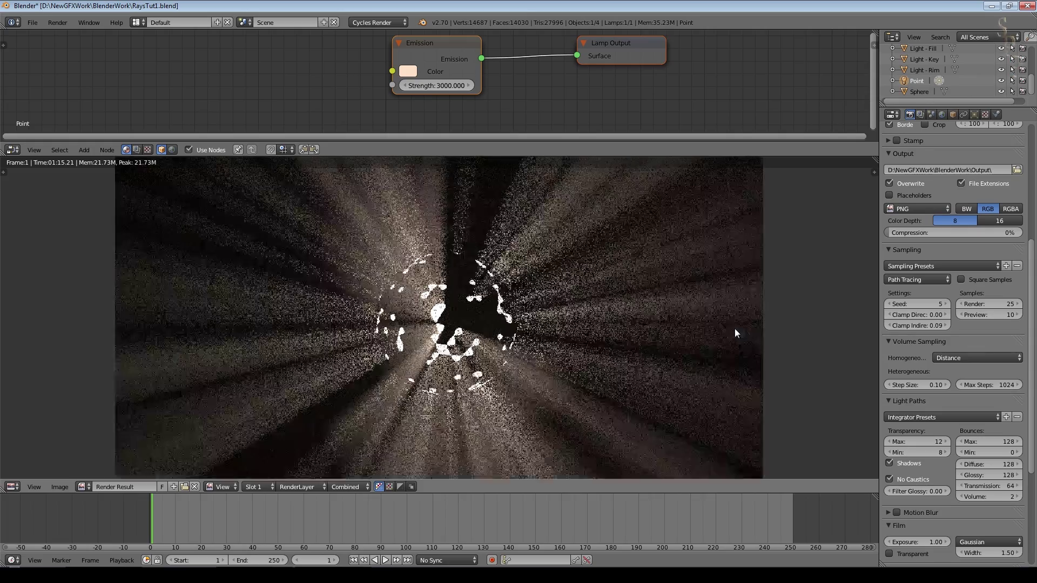
scroll(735, 333, "up", 1)
scroll(735, 332, "down", 4)
scroll(735, 333, "up", 1)
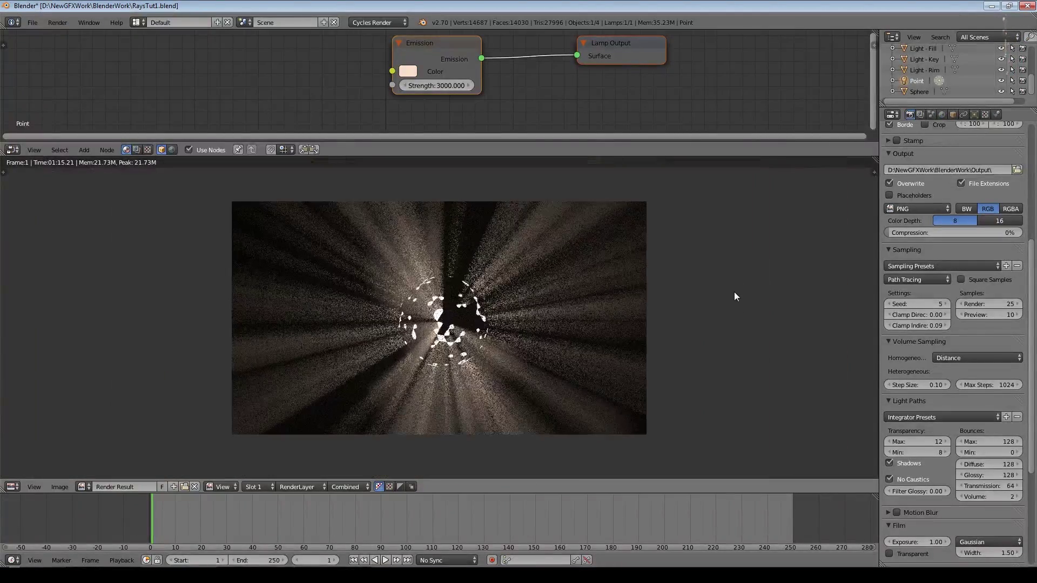
scroll(734, 295, "up", 1)
mouse_move(768, 157)
left_mouse_down()
mouse_move(765, 169)
mouse_move(638, 213)
left_mouse_up()
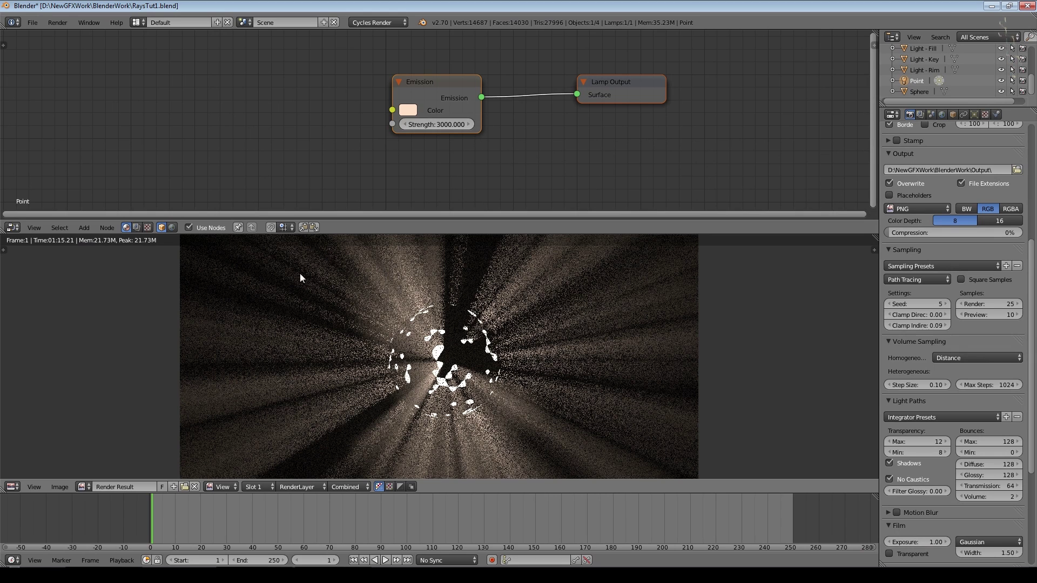
left_click(137, 228)
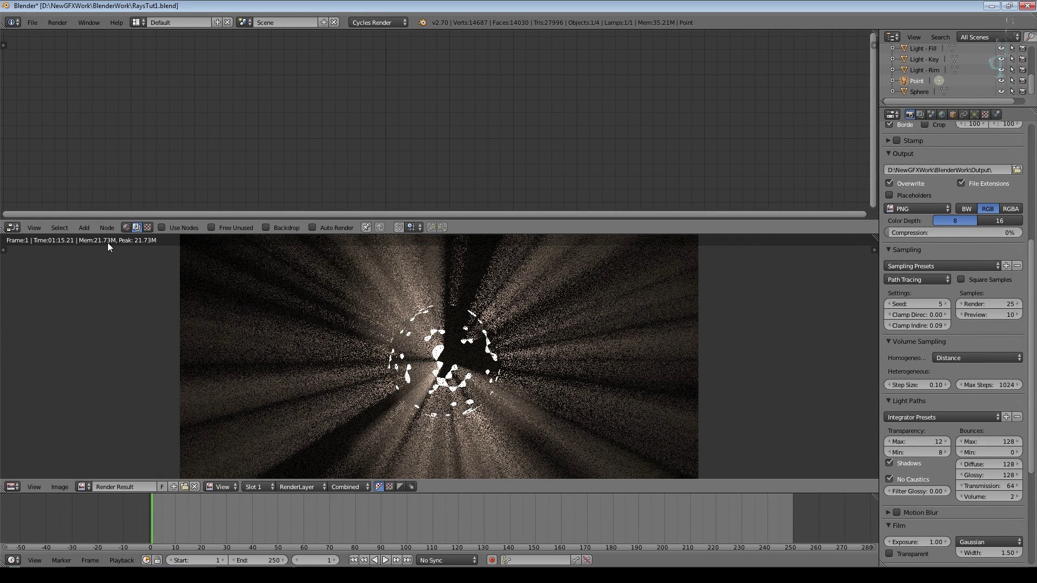
Enable Use Nodes and spread the Render Layers and Composite nodes apart
left_click(163, 227)
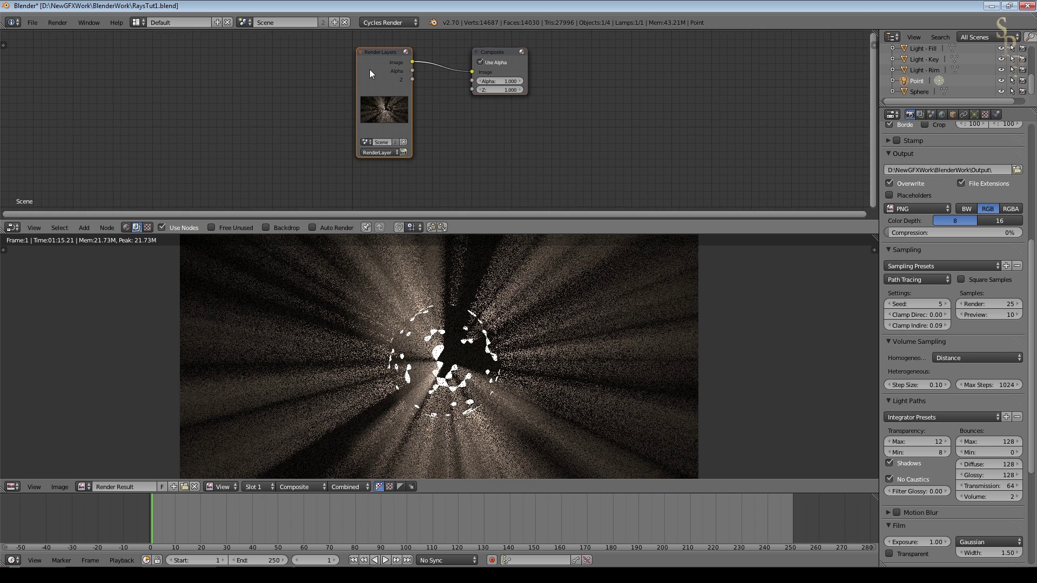
left_click_drag(370, 74, 179, 88)
left_click_drag(495, 61, 655, 56)
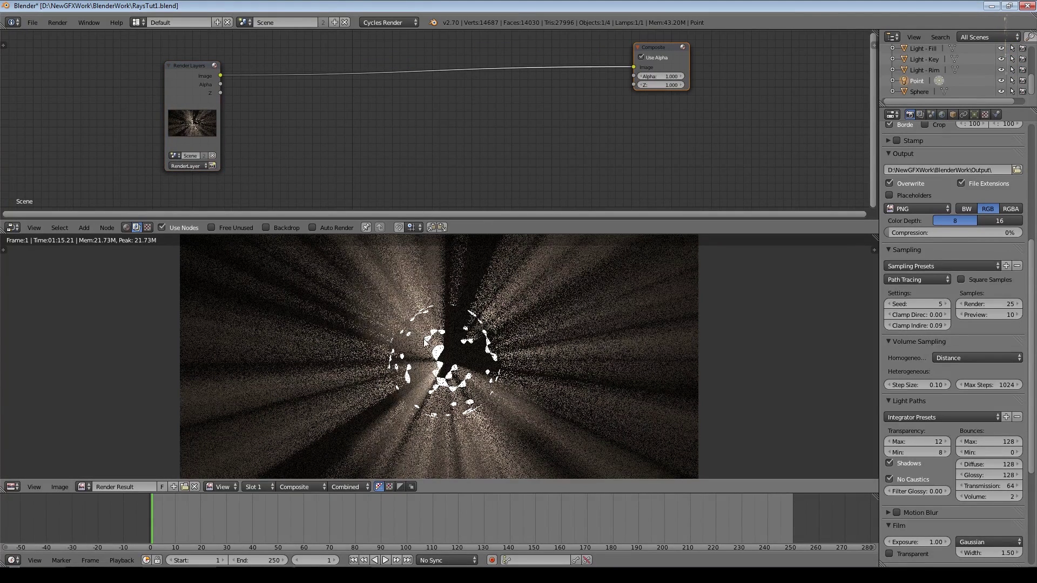
left_click(83, 228)
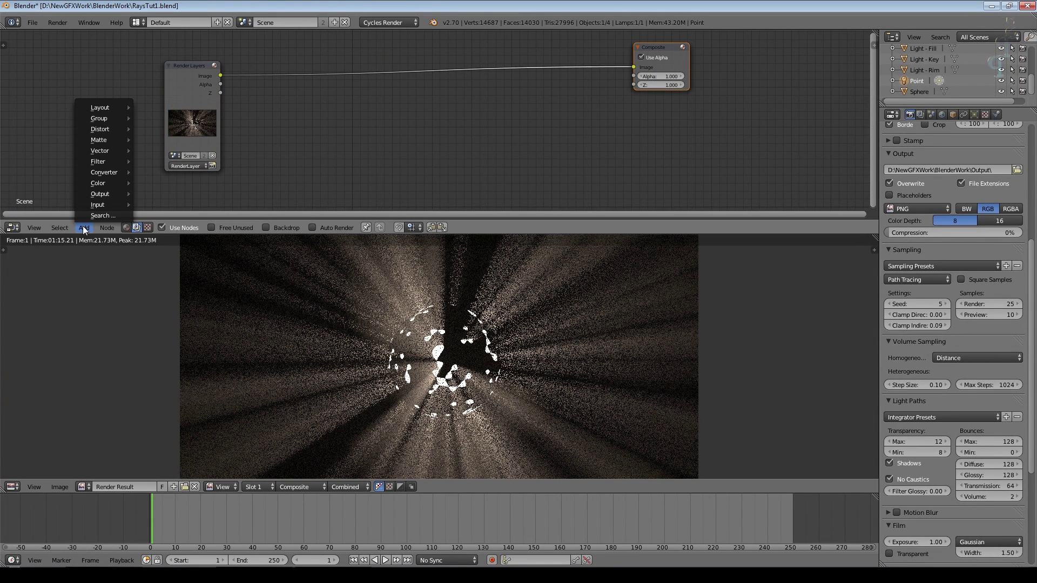
mouse_move(98, 206)
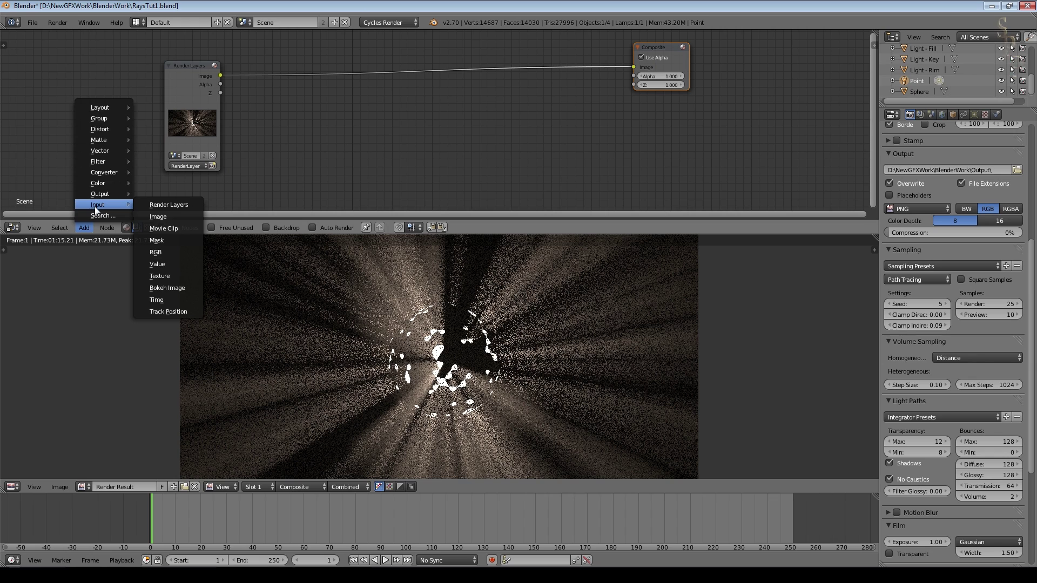
scroll(964, 202, "up", 4)
scroll(964, 201, "up", 2)
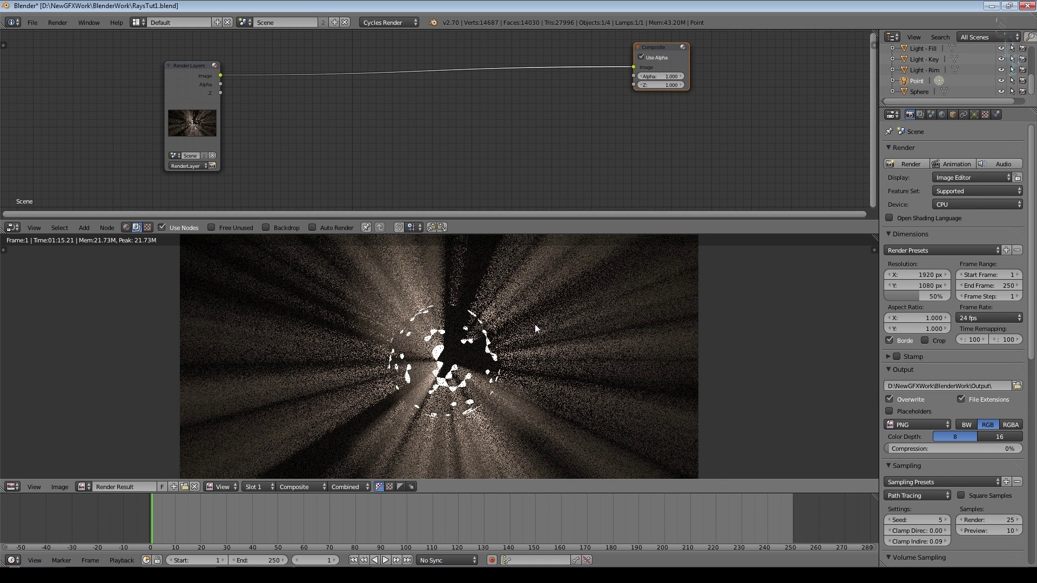
scroll(349, 150, "up", 1)
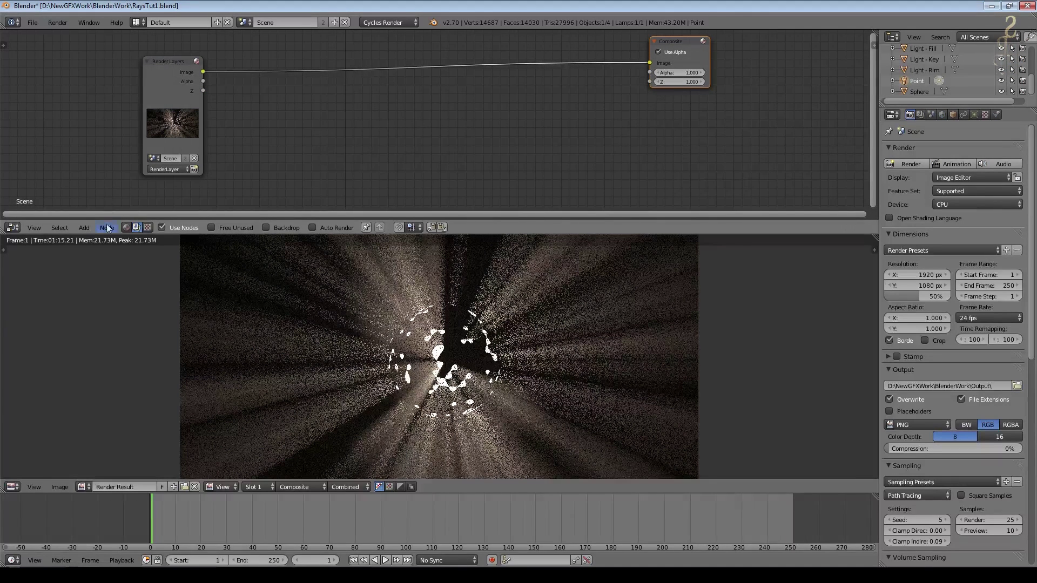
Insert a Fast Gaussian Blur node on the Render Layers–Composite link
left_click(84, 227)
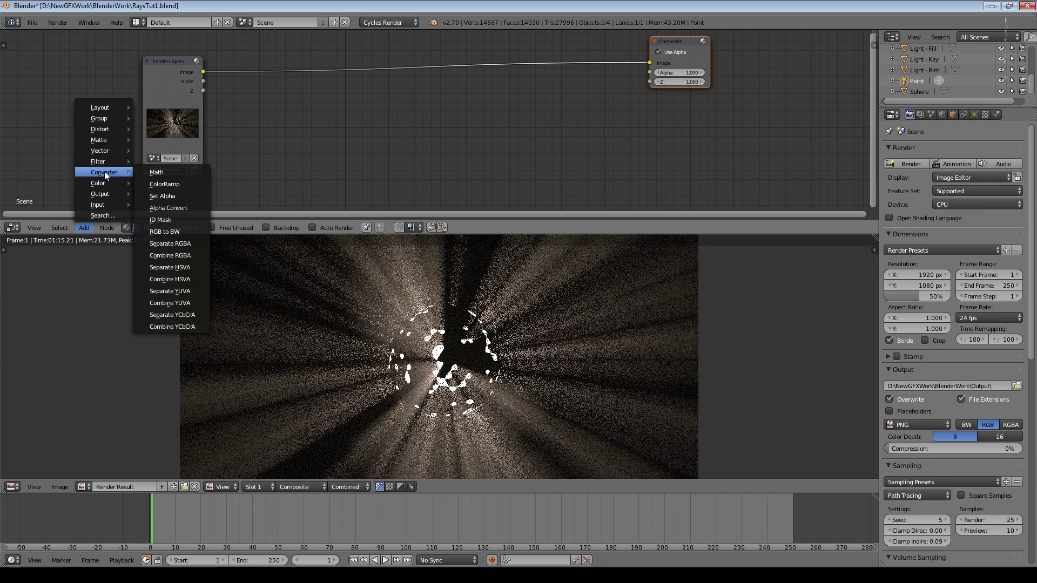
mouse_move(99, 161)
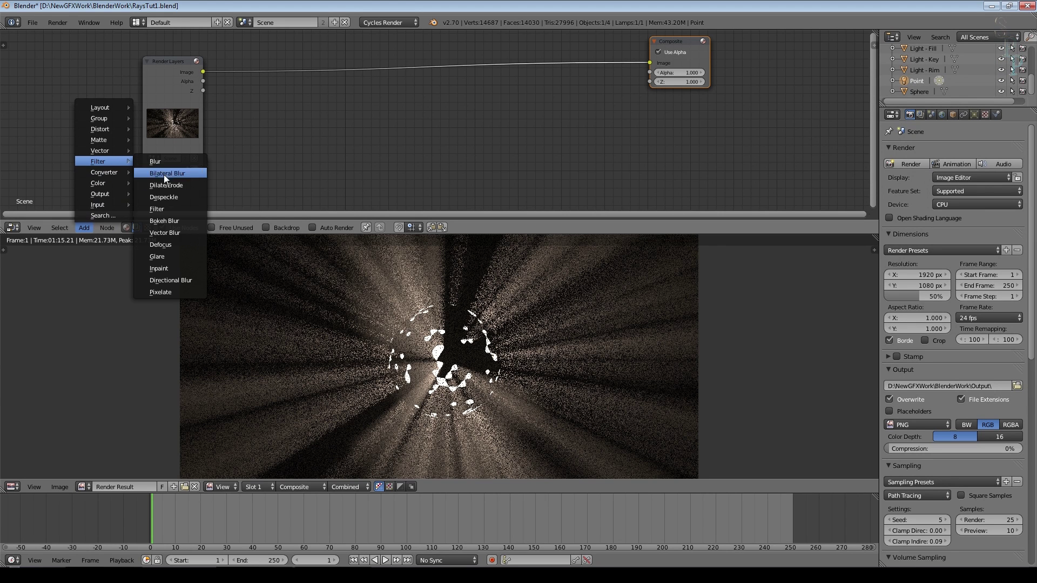
left_click(158, 162)
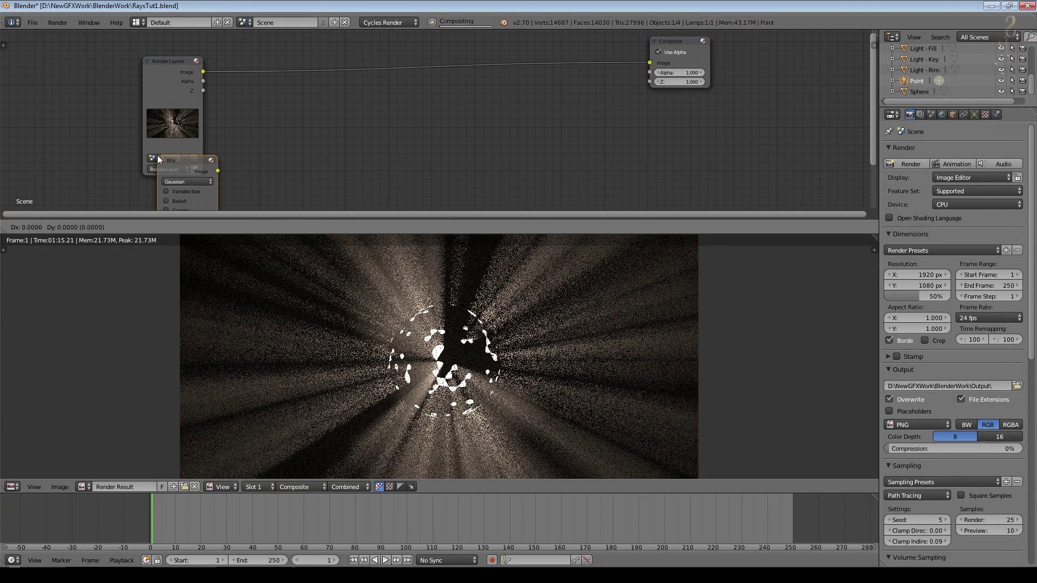
left_click(290, 49)
scroll(281, 74, "up", 3)
left_click(254, 50)
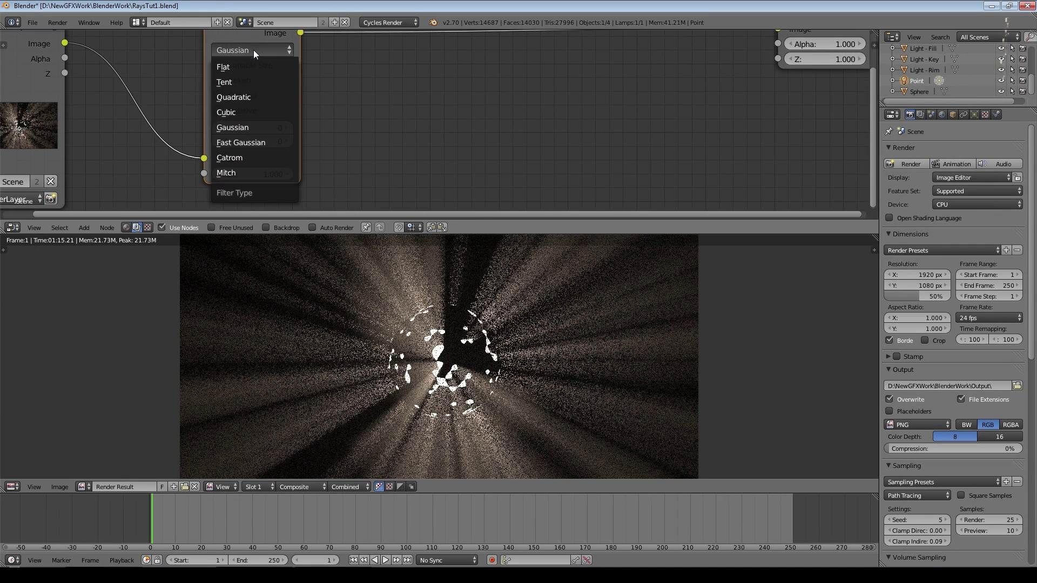
left_click(261, 142)
middle_click_drag(260, 142, 348, 181)
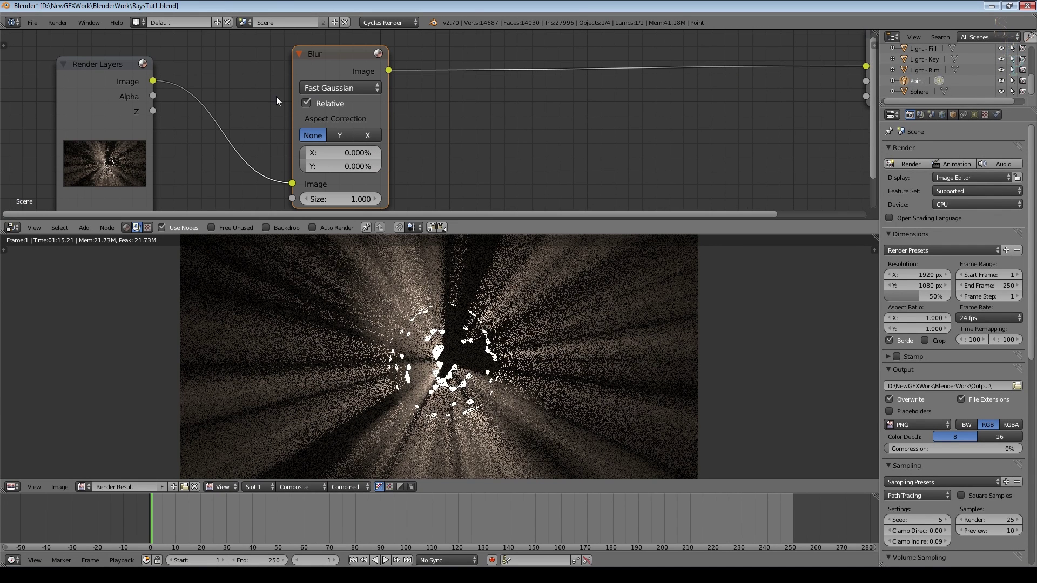
scroll(296, 409, "down", 2)
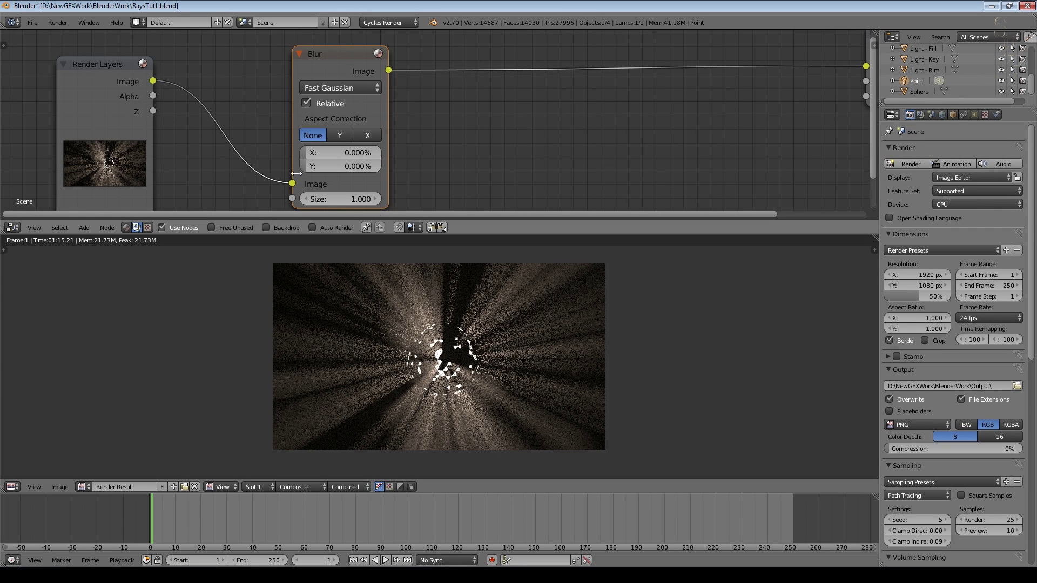
Keep Relative sizing on and set Blur X and Y to 0.2%, via 1%
left_click(308, 102)
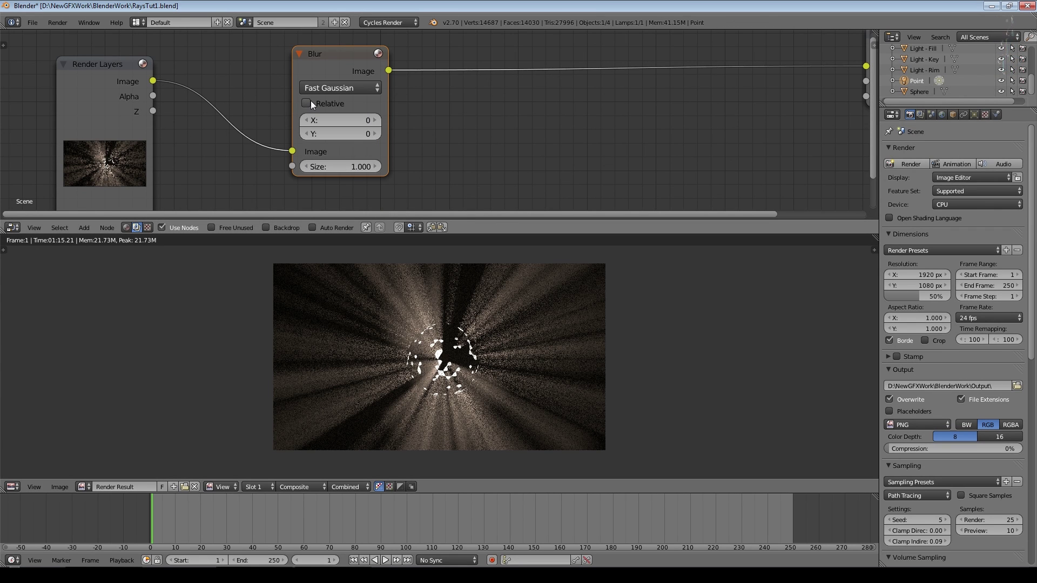
left_click(307, 103)
scroll(434, 175, "up", 2)
scroll(410, 238, "up", 1)
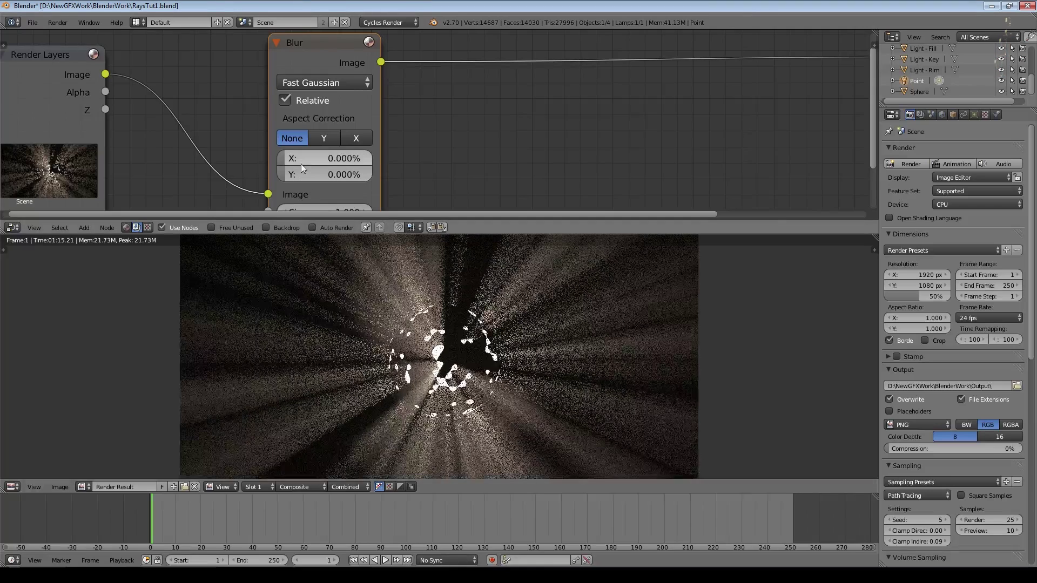
left_click(300, 159)
type("1")
key("Tab")
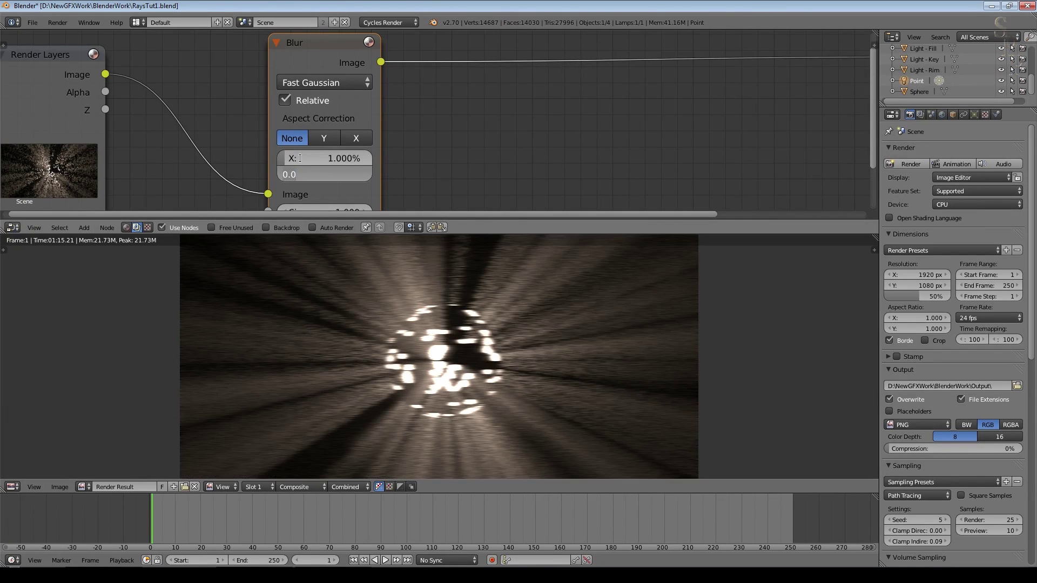
type("1")
key("Return")
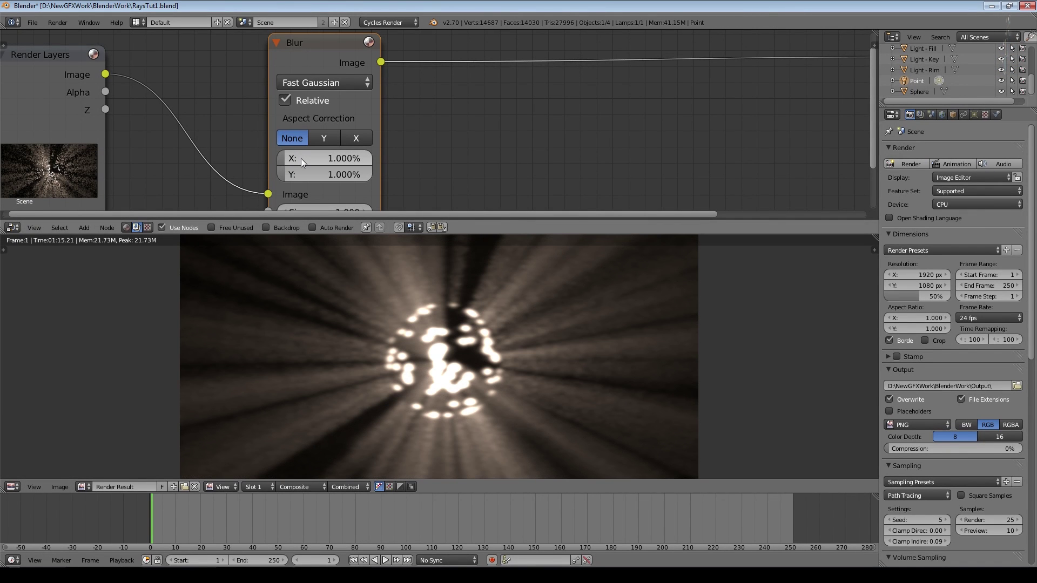
left_click(301, 159)
type("0.2")
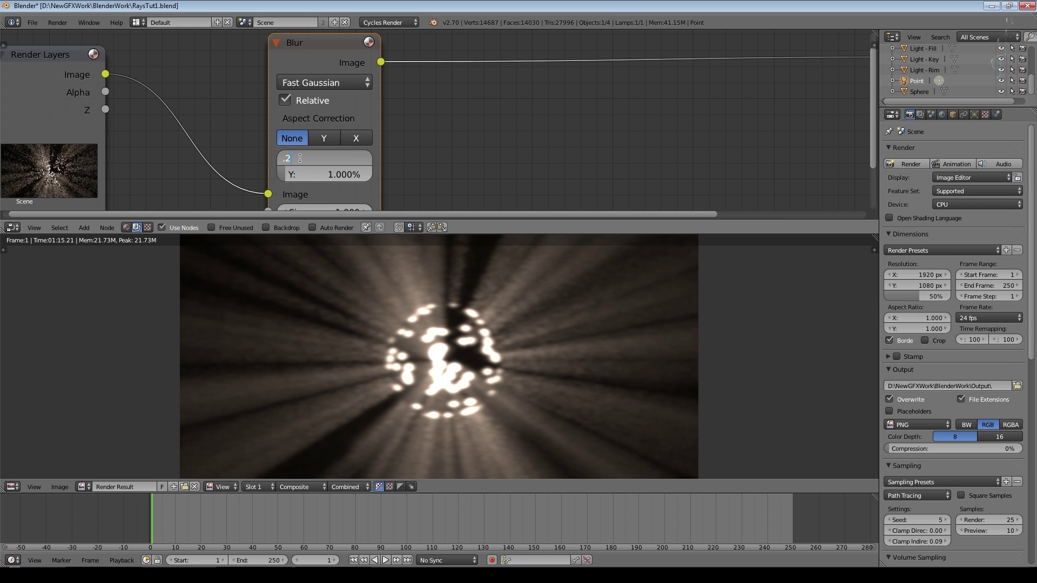
key("Tab")
type("0.2")
key("Return")
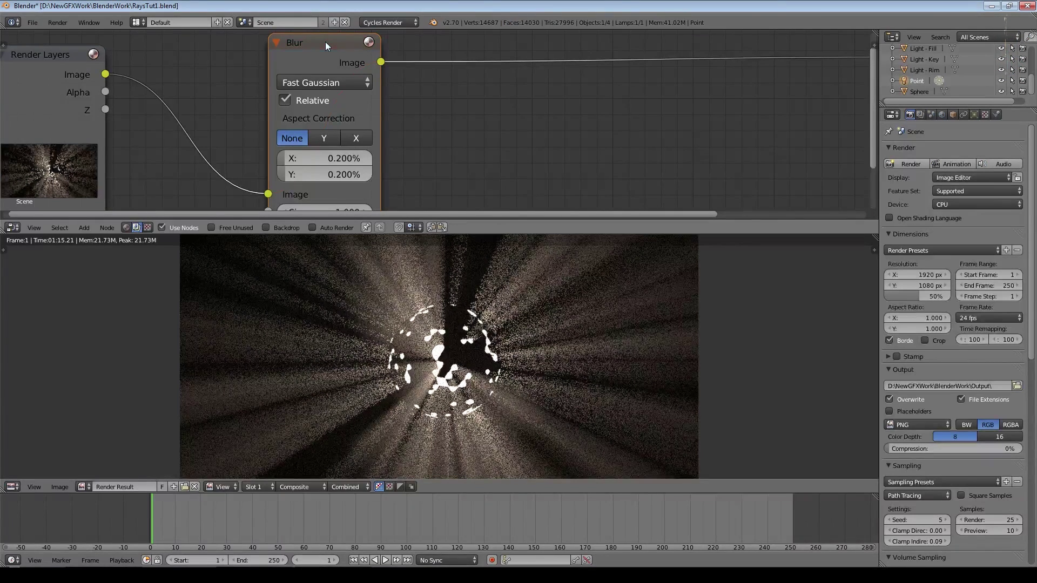
scroll(471, 272, "up", 3)
scroll(477, 280, "up", 2)
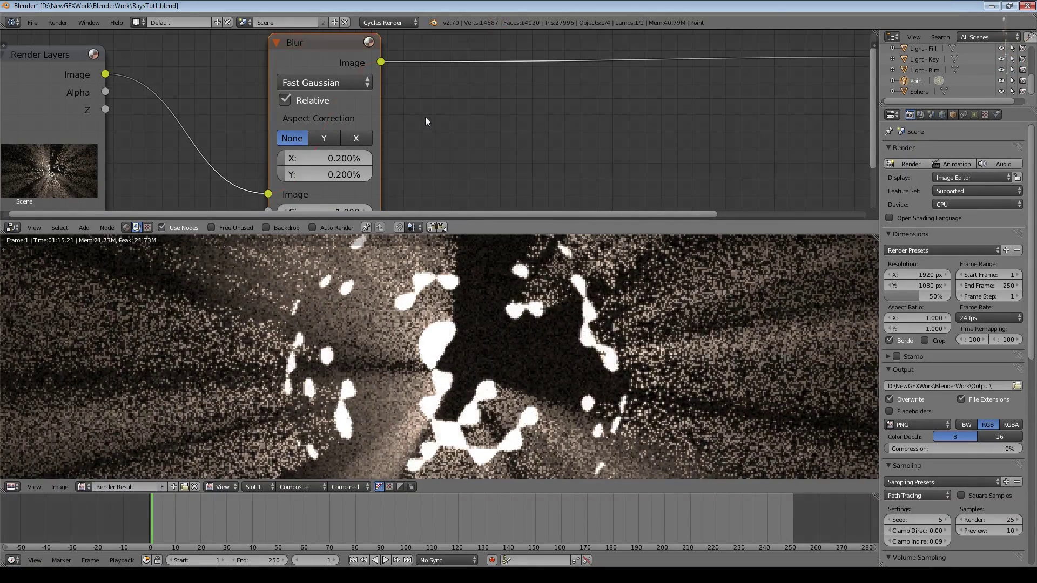
scroll(409, 318, "down", 4)
scroll(417, 309, "down", 2)
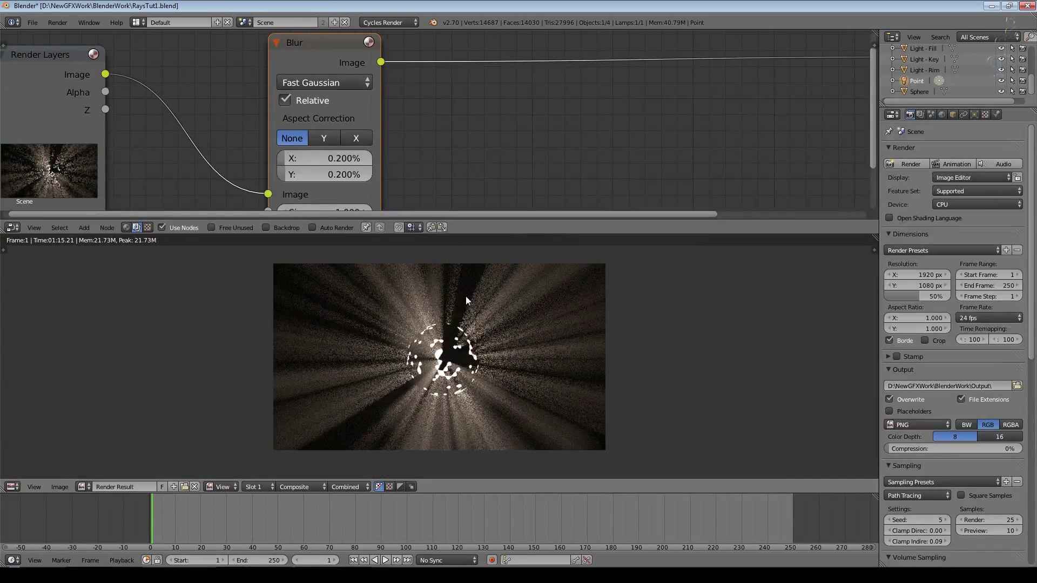
scroll(442, 300, "up", 1)
scroll(440, 284, "up", 2)
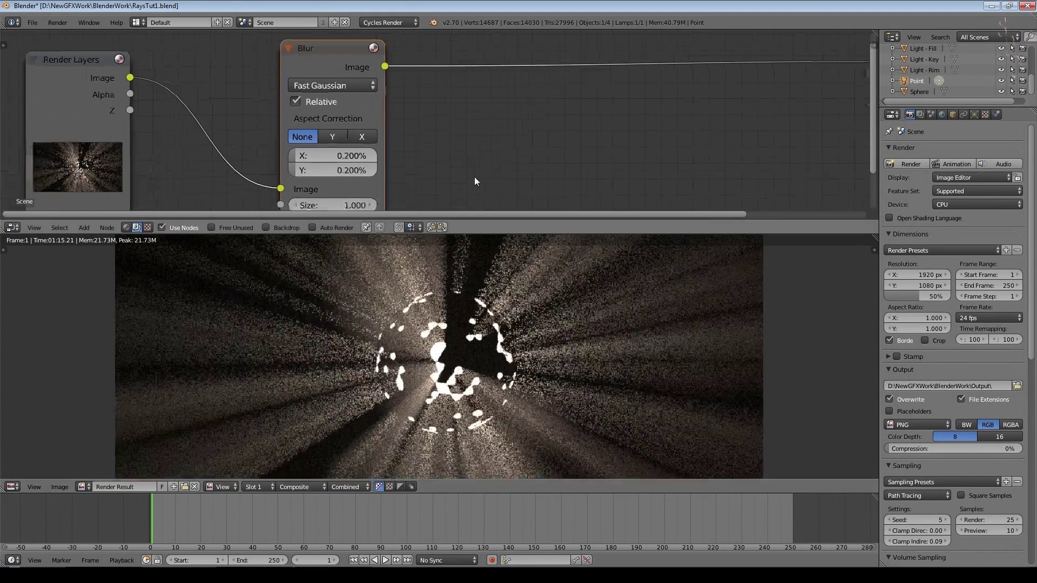
scroll(474, 176, "down", 3)
scroll(450, 374, "down", 1)
Shift nodes left and insert a Ghosts-type Glare node between Blur and Composite
left_click_drag(207, 87, 122, 85)
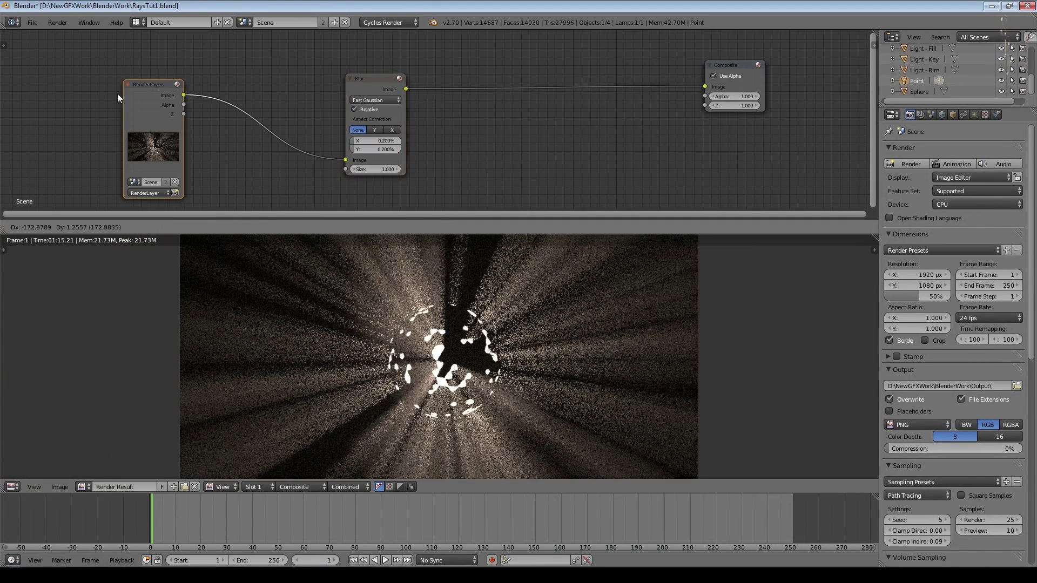
left_click_drag(380, 80, 336, 80)
left_click(85, 228)
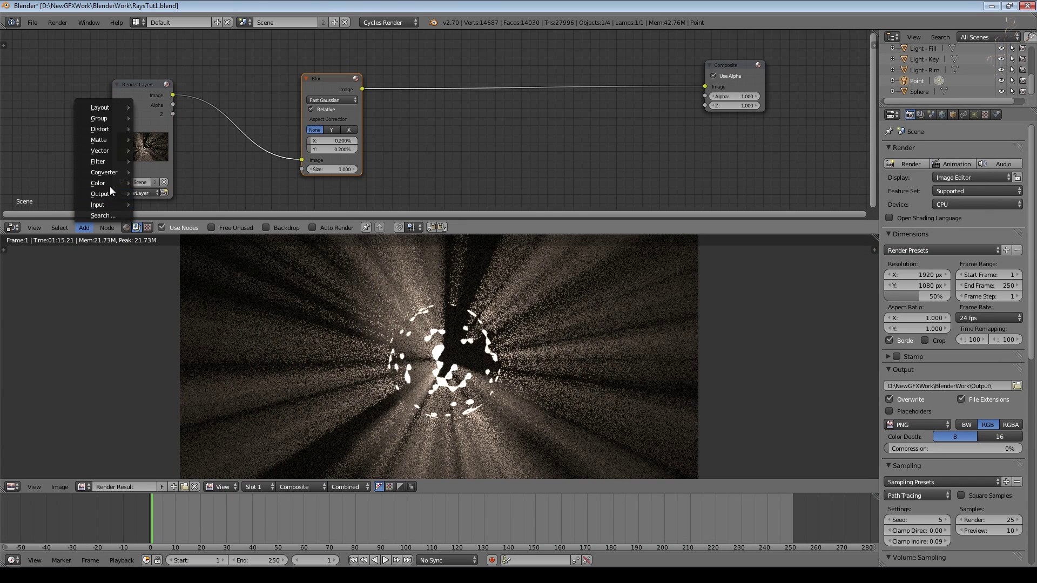
mouse_move(99, 161)
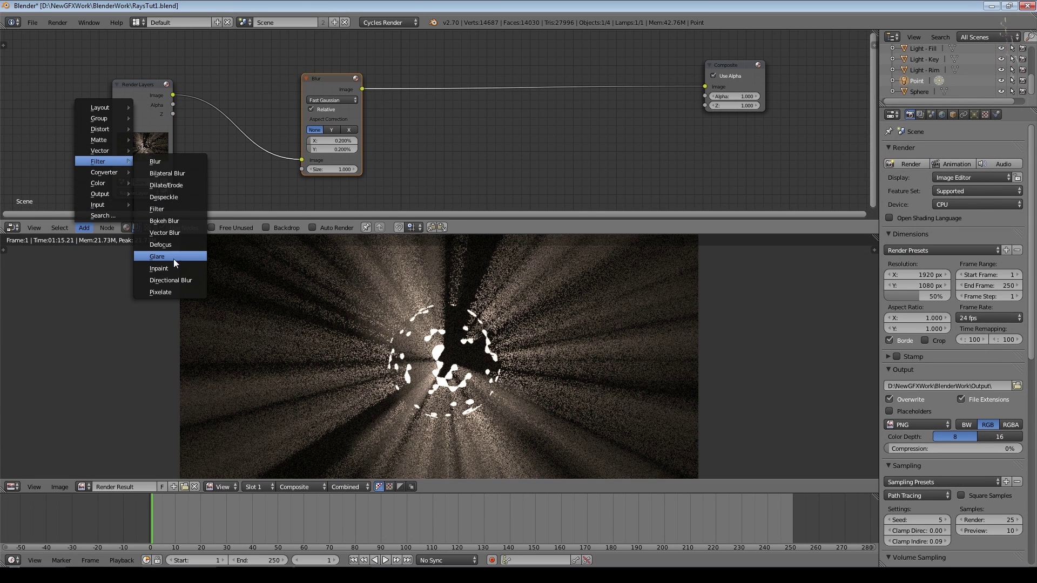
left_click(173, 256)
left_click(439, 53)
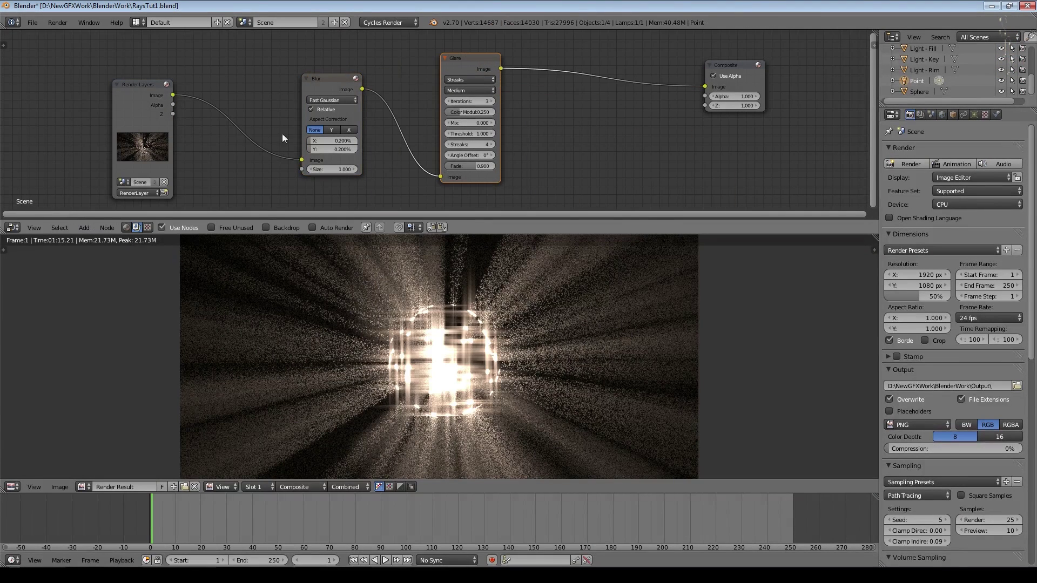
scroll(612, 153, "up", 2)
scroll(540, 130, "up", 2)
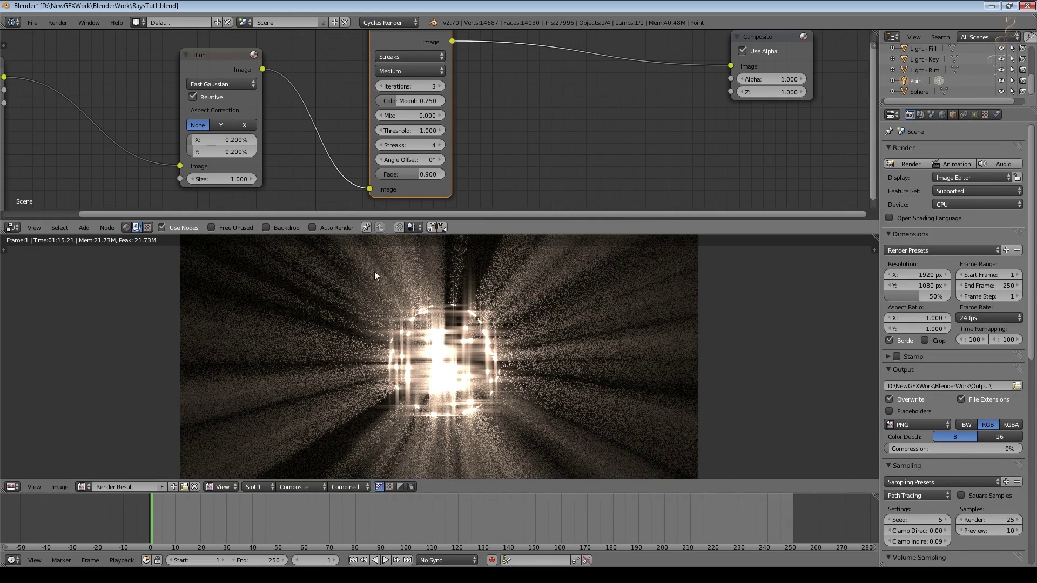
left_click(407, 56)
left_click(407, 71)
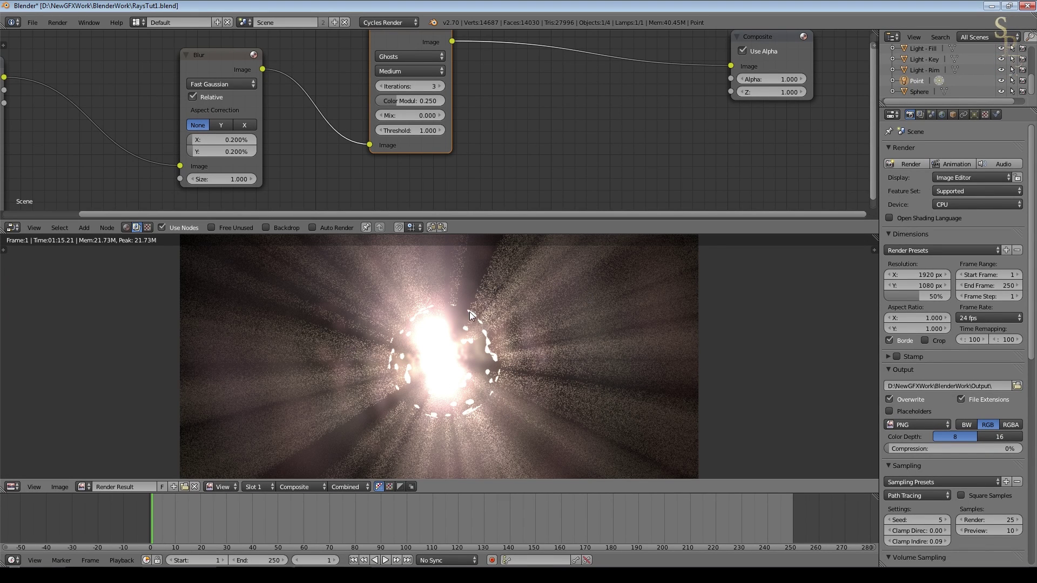
Set Glare threshold 2.8, mix -0.8, iterations 4, and colour modulation 0.659
left_click(440, 129)
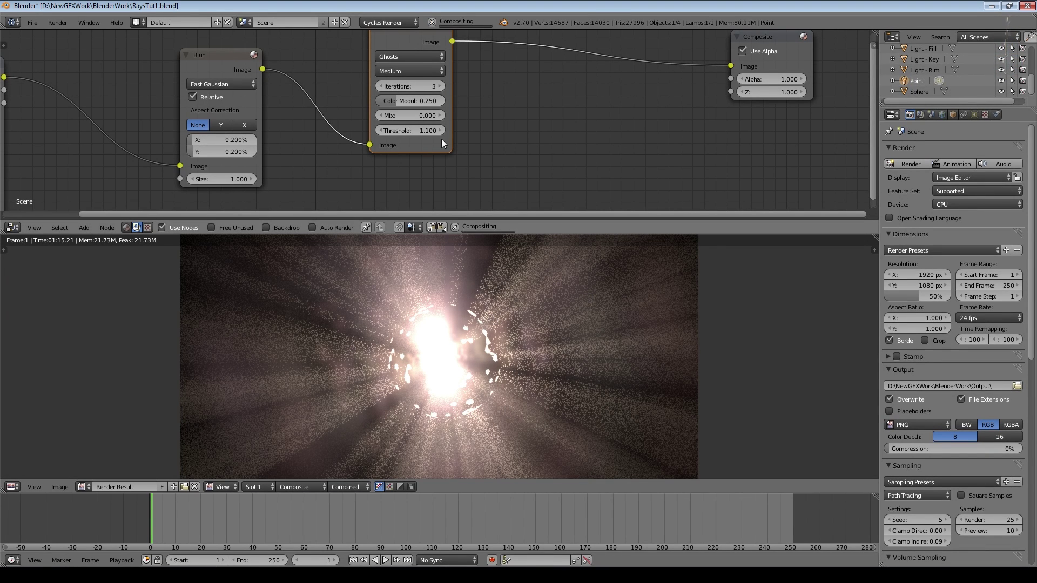
left_click(439, 128)
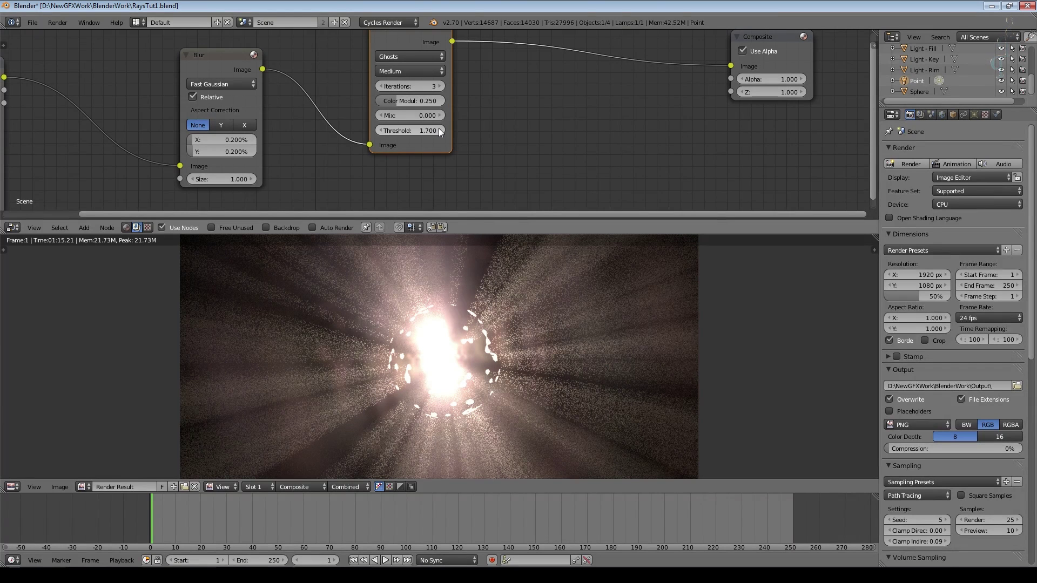
left_click(439, 128)
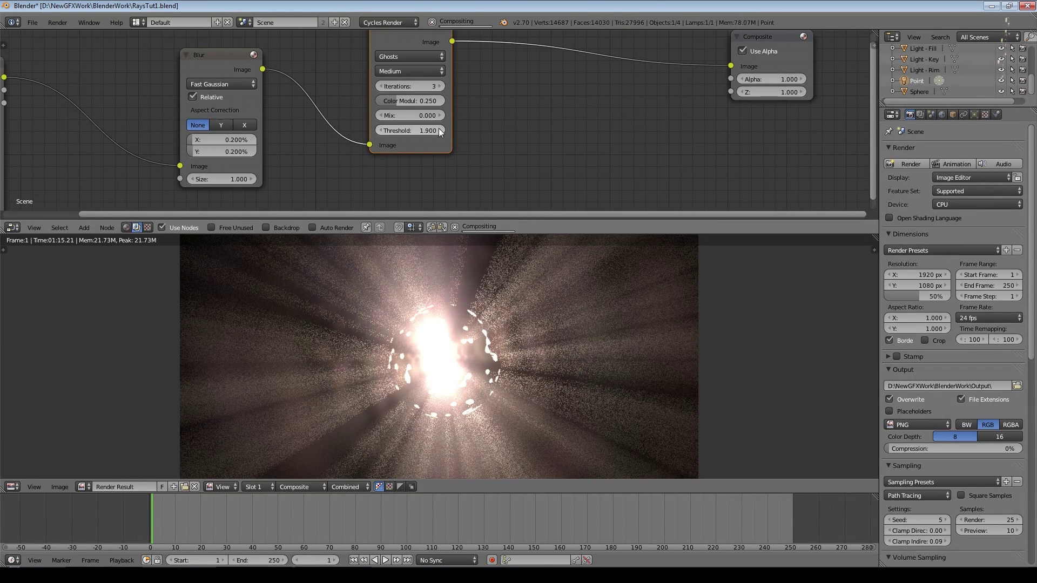
left_click(380, 115)
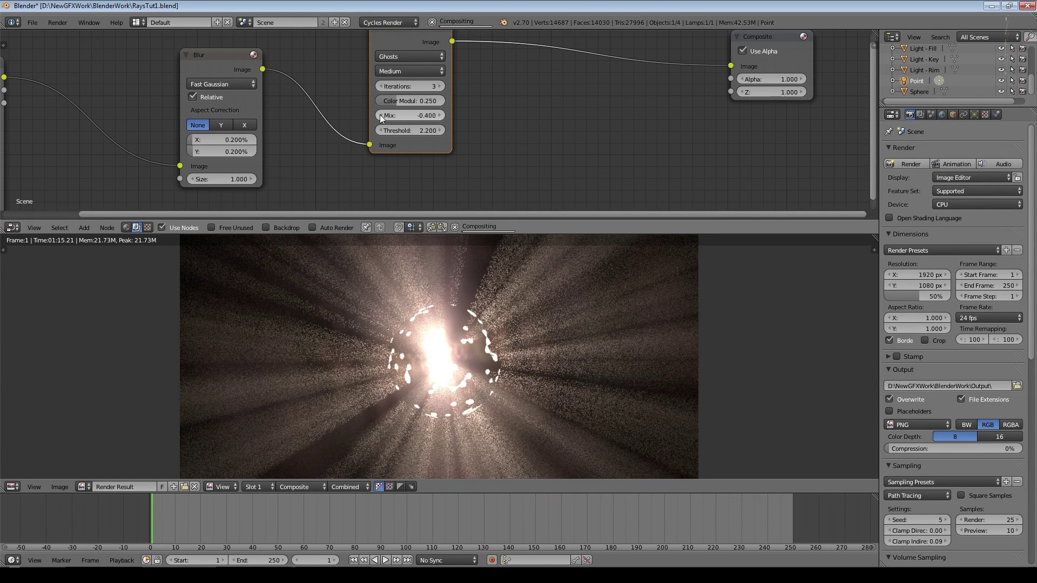
left_click(380, 115)
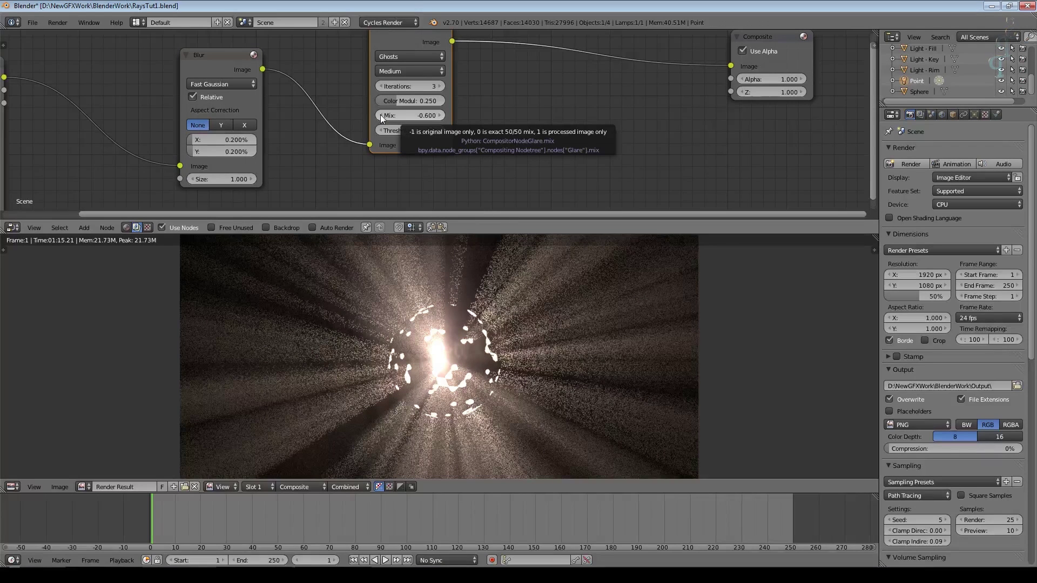
left_click(442, 87)
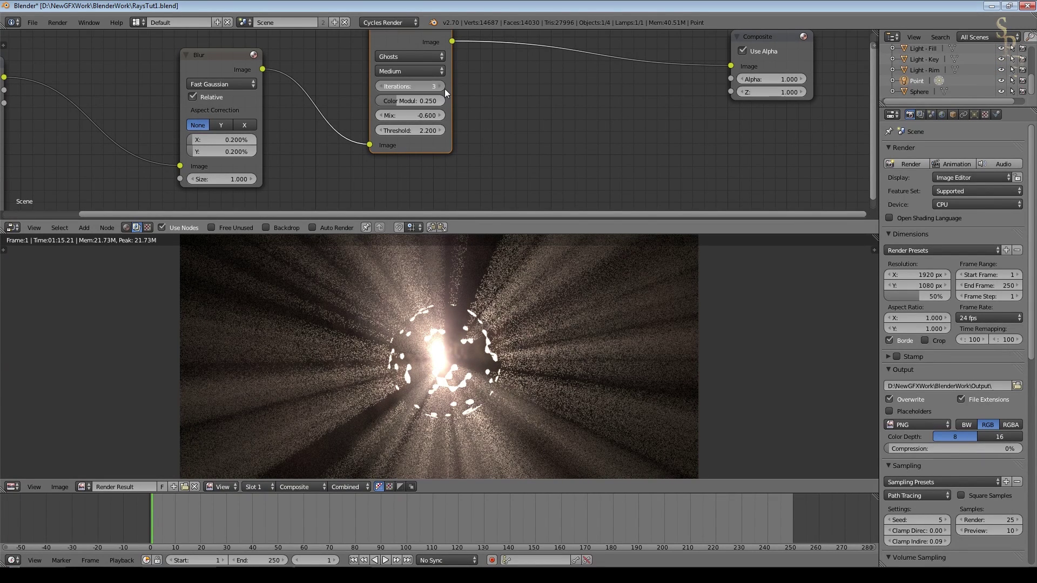
left_click(380, 115)
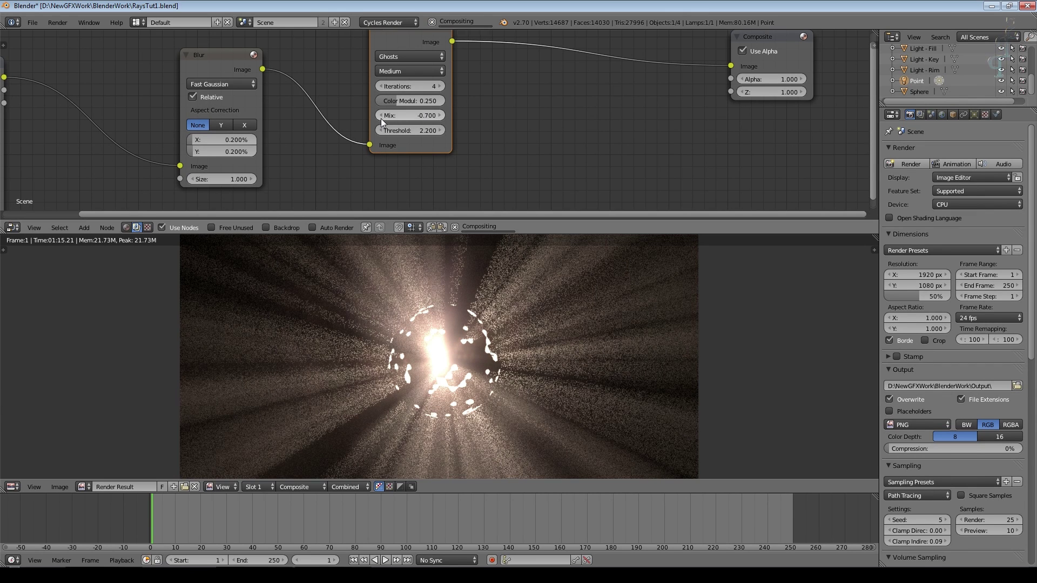
left_click(442, 131)
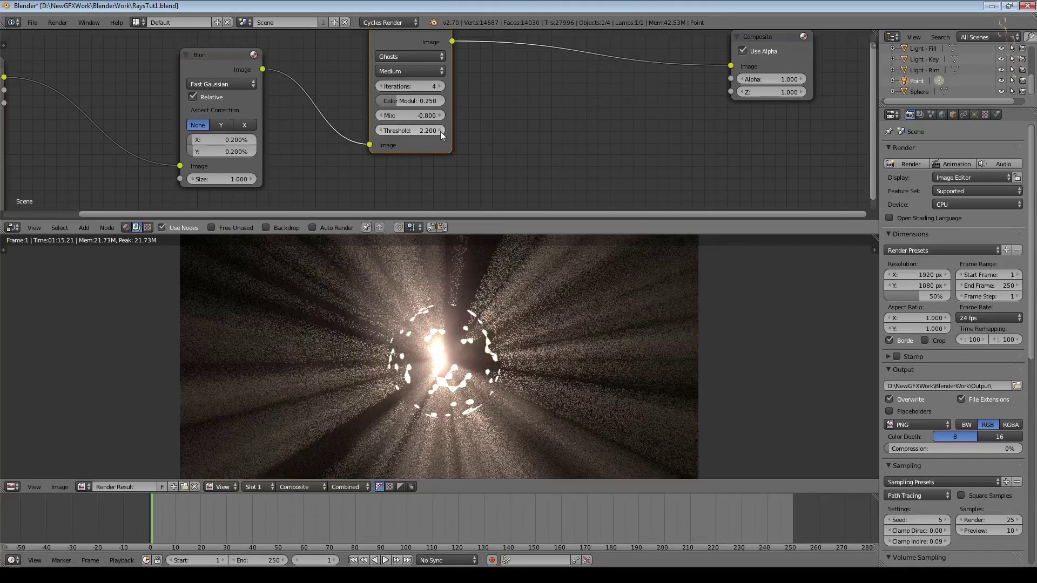
left_click(441, 131)
left_click_drag(397, 100, 425, 101)
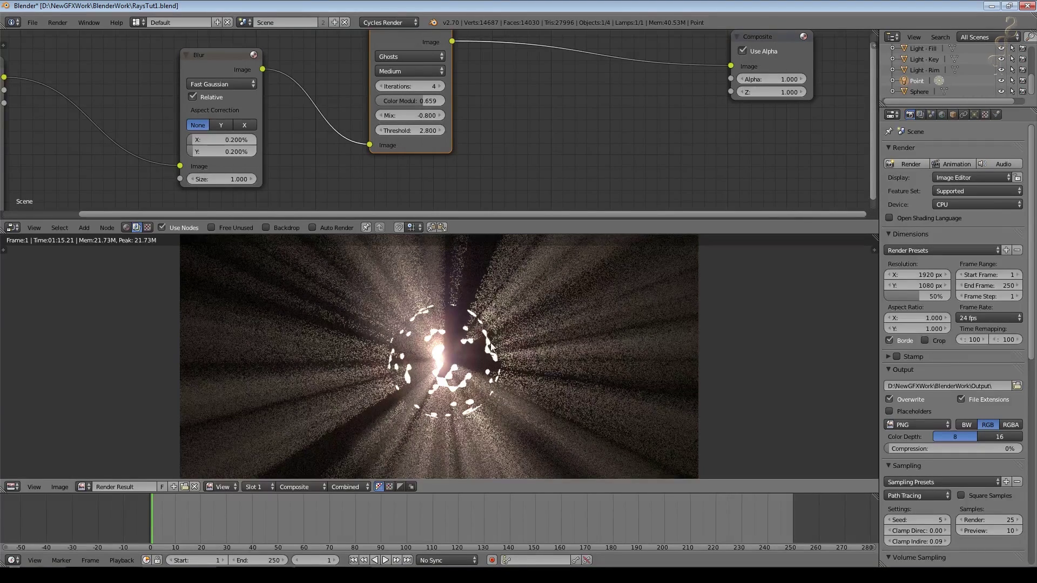
scroll(491, 347, "down", 1)
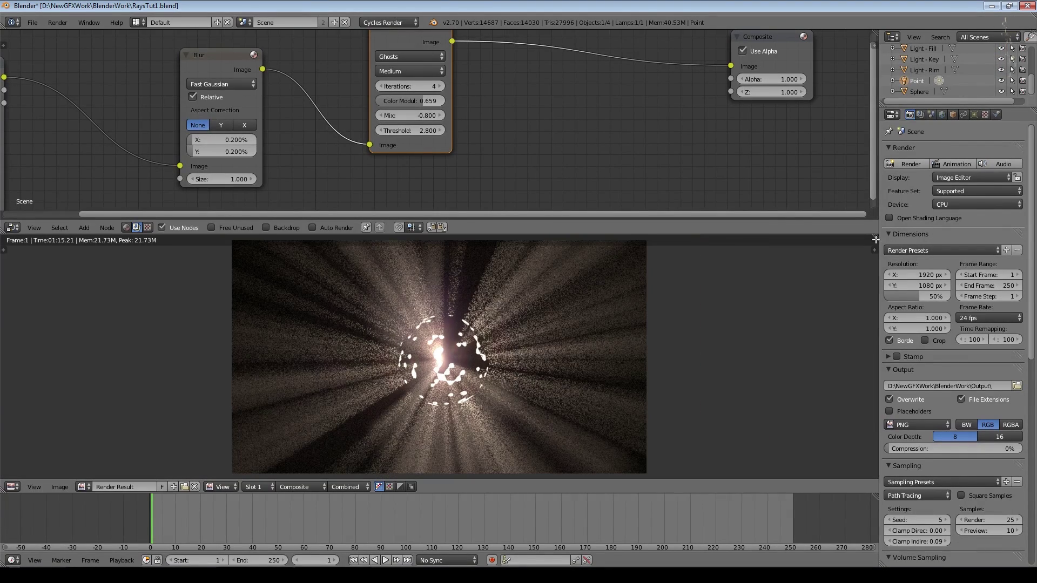
Maximize the Image Editor to show the Ghosts-glared render full-window
key("ctrl+Up")
scroll(760, 308, "up", 2)
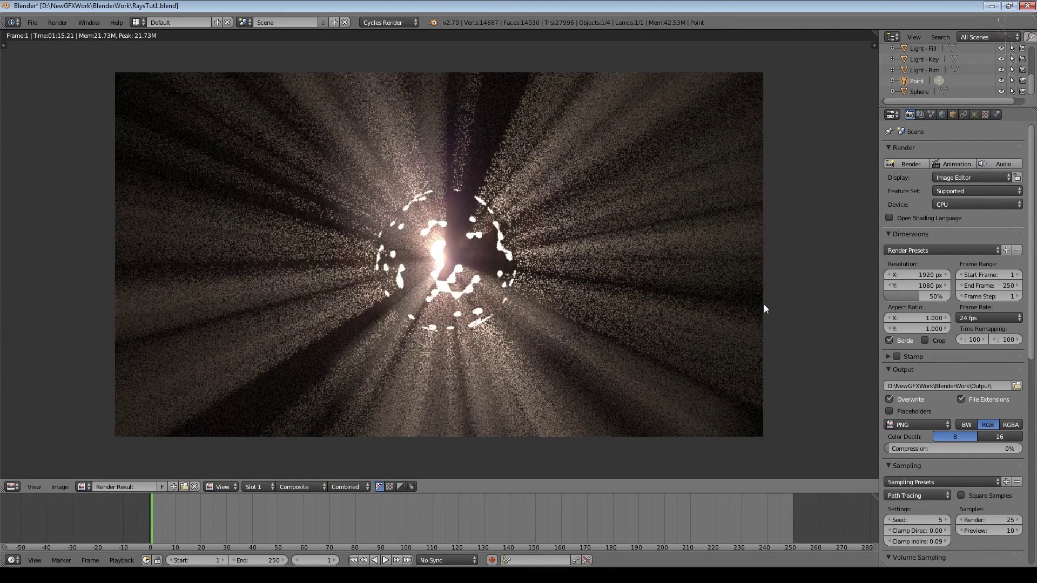